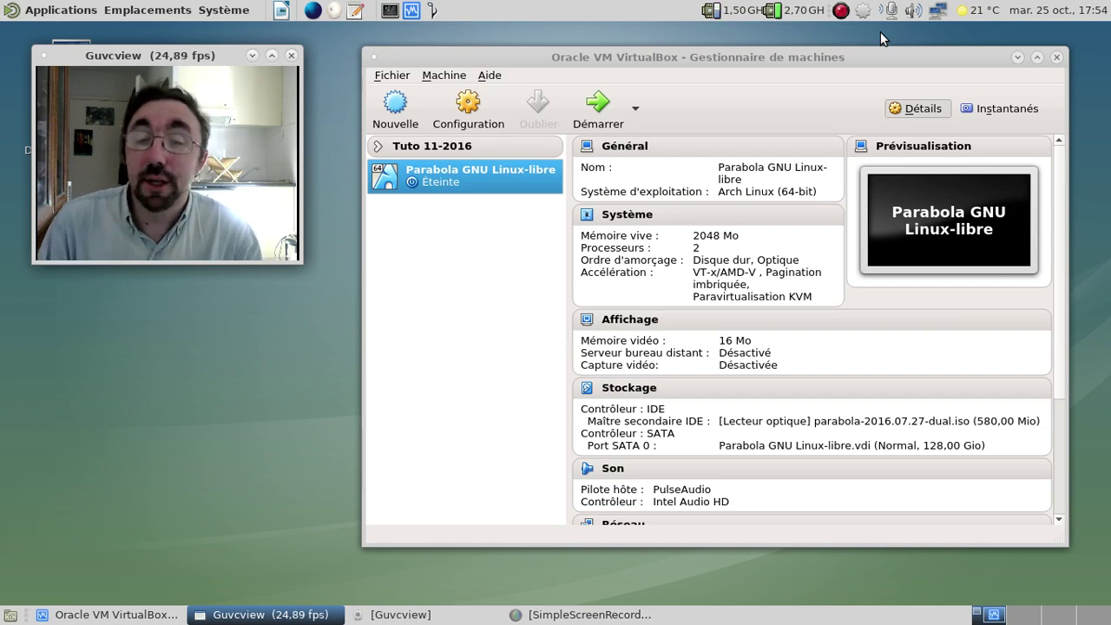
# Start the Parabola GNU Linux-libre virtual machine, boot its default linux-libre kernel entry and show the machine full screen.
pyautogui.click(597, 113)
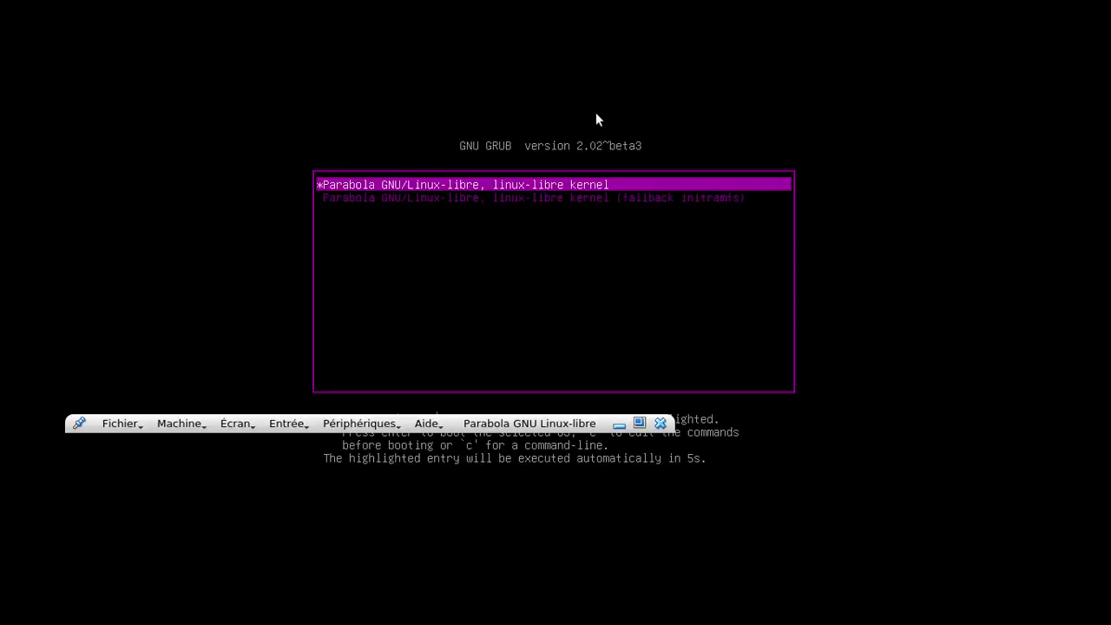
pyautogui.press('Return')
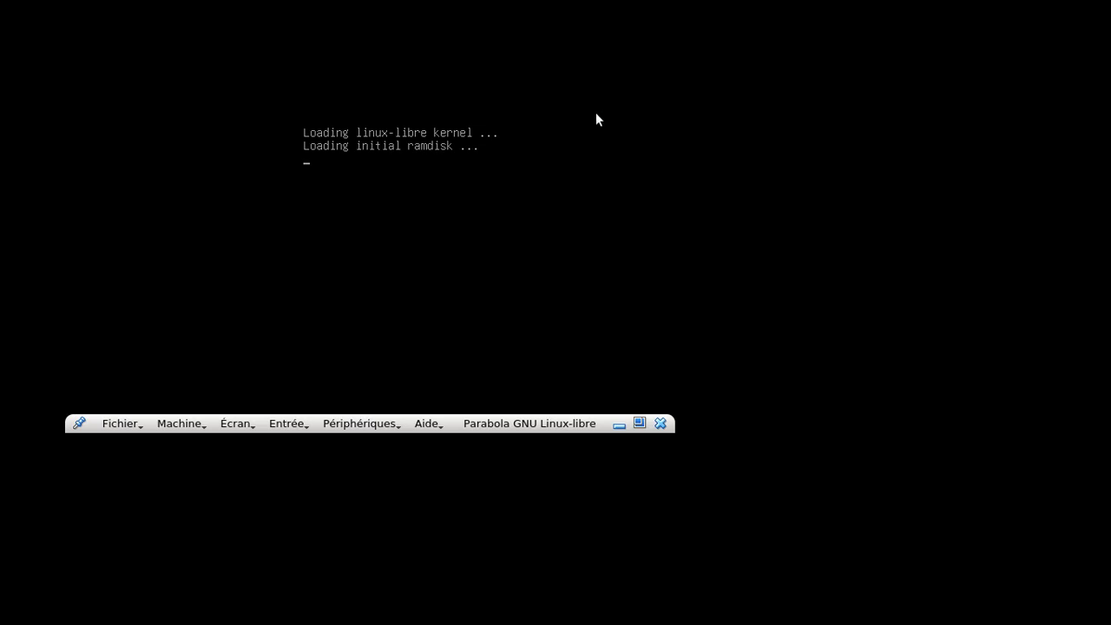
pyautogui.hotkey('ctrl', 'f')
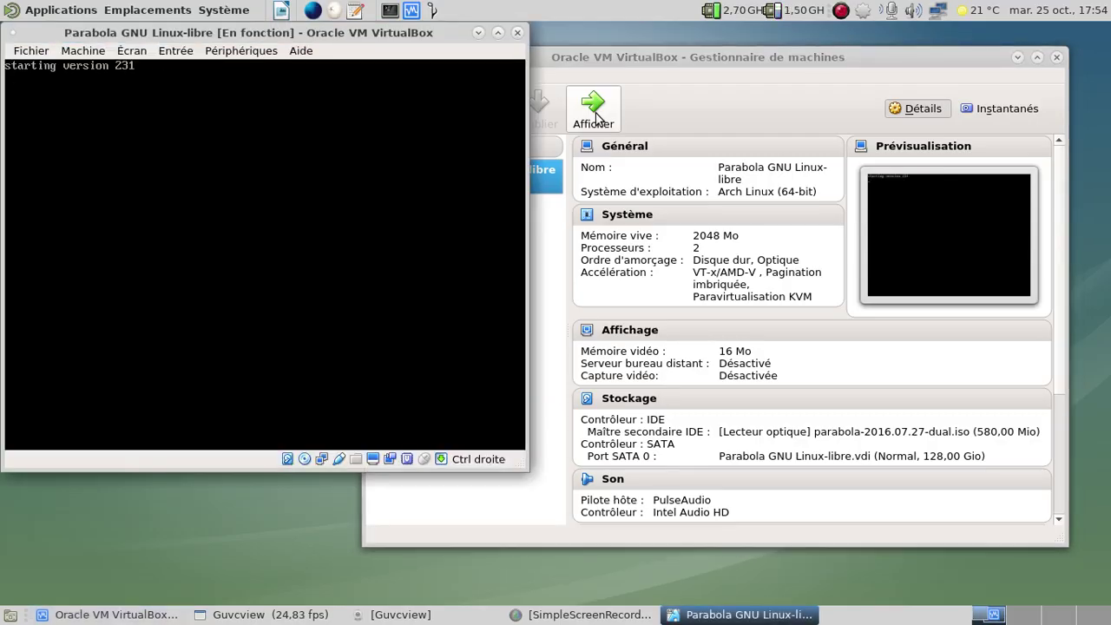
pyautogui.hotkey('ctrl', 'f')
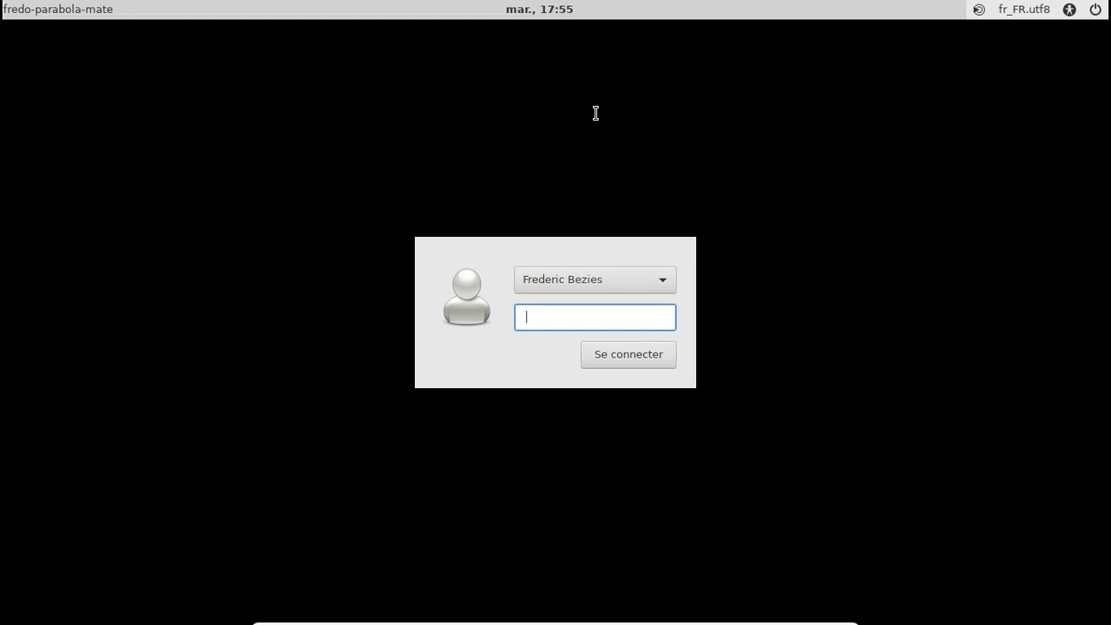
# Log in to the preselected user account by entering its password.
pyautogui.write('********')
pyautogui.press('Return')
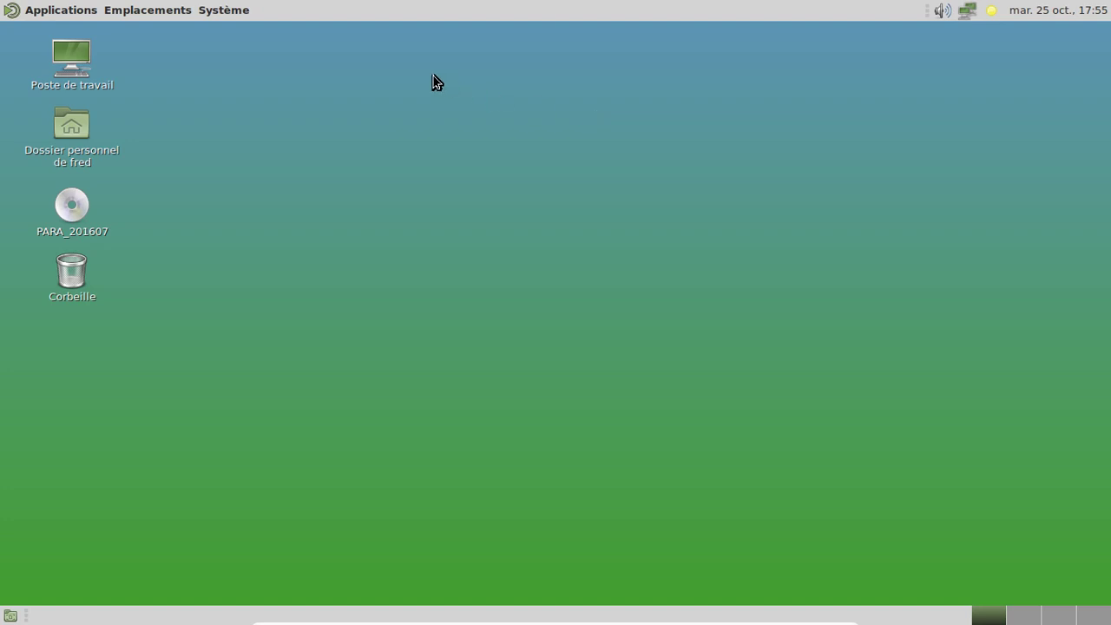
# Check the version information of the MATE desktop in its About dialog and close the dialog.
pyautogui.click(235, 12)
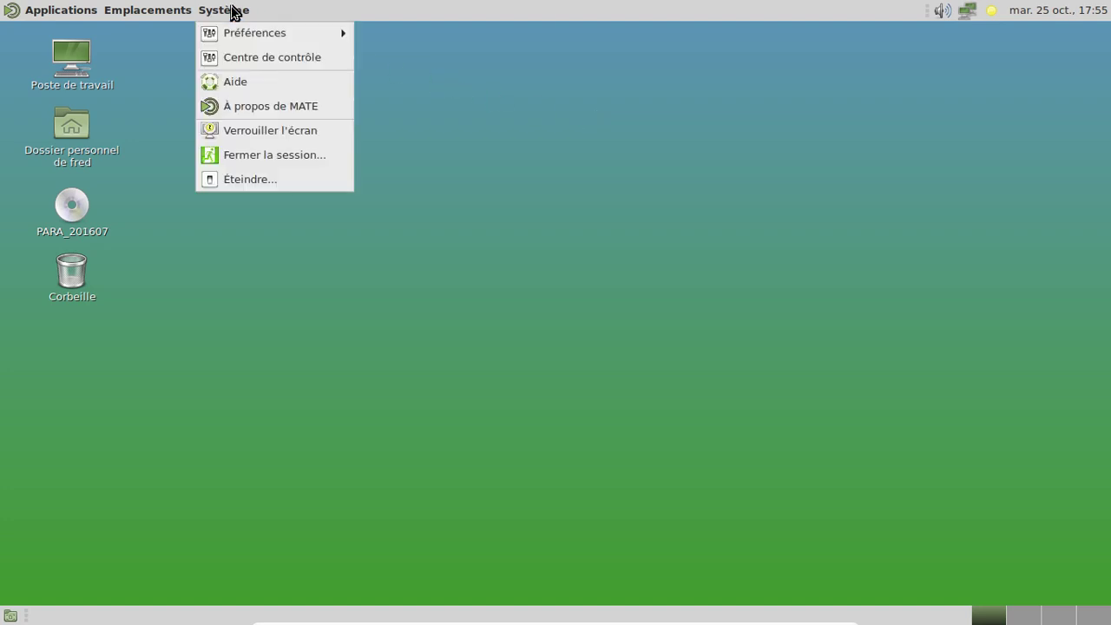
pyautogui.click(279, 111)
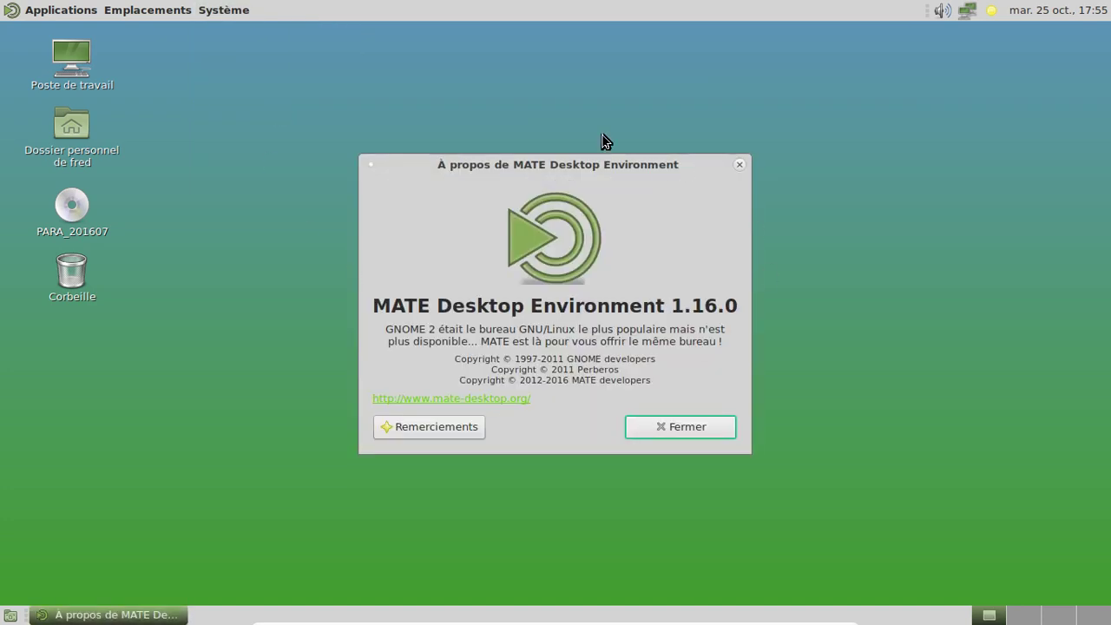
pyautogui.click(739, 164)
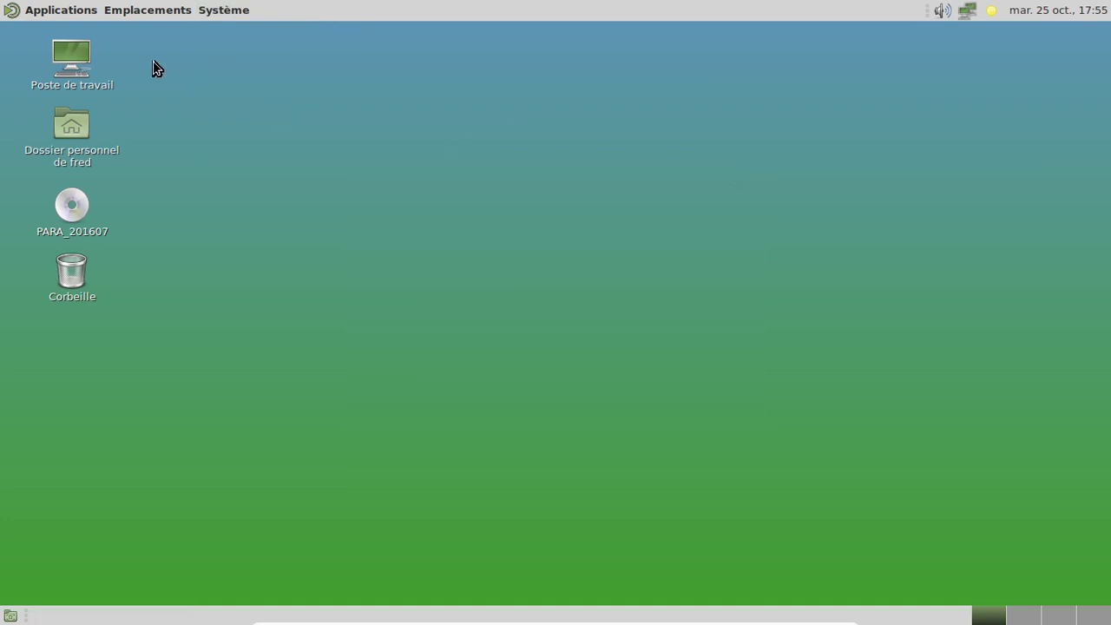
# Open the MATE system monitor, examine its resource usage and general system information, and close it.
pyautogui.click(66, 12)
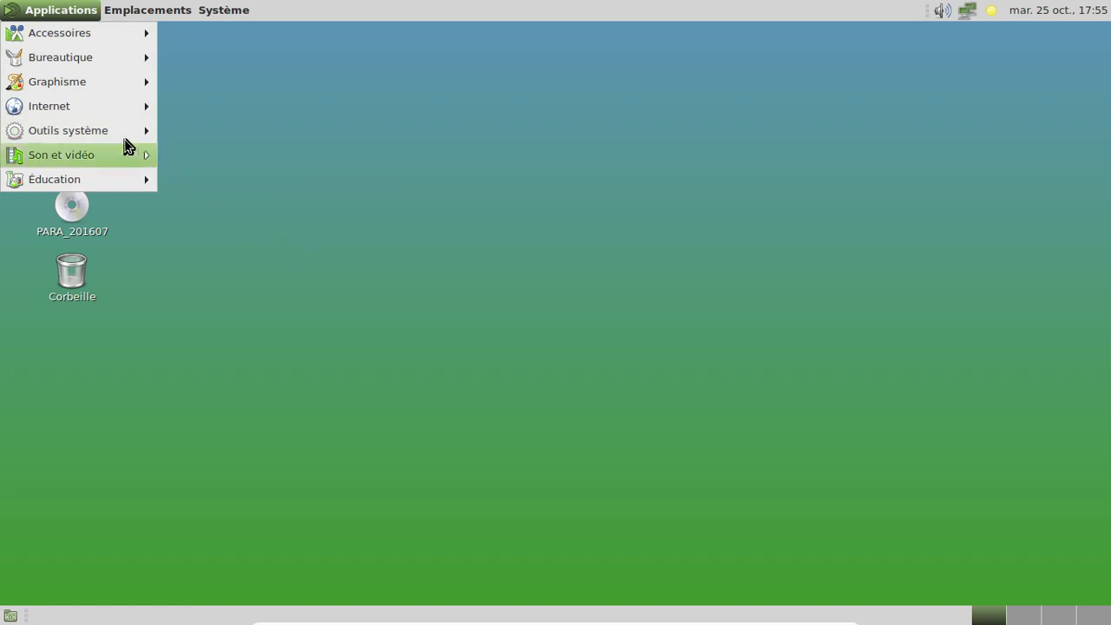
pyautogui.moveTo(113, 132)
pyautogui.click(249, 229)
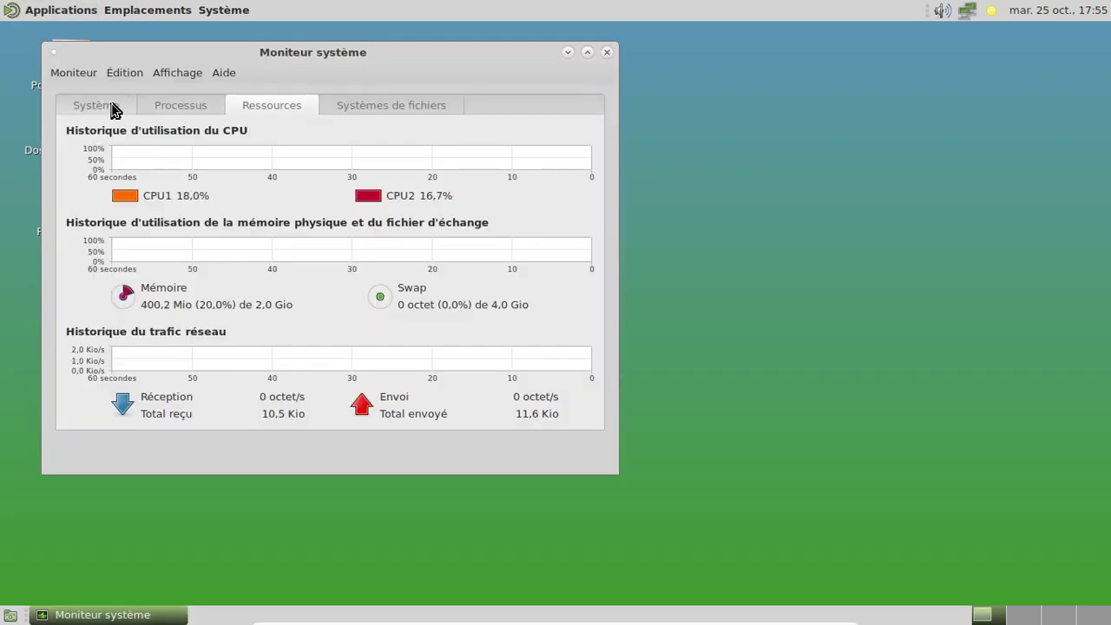
pyautogui.click(114, 110)
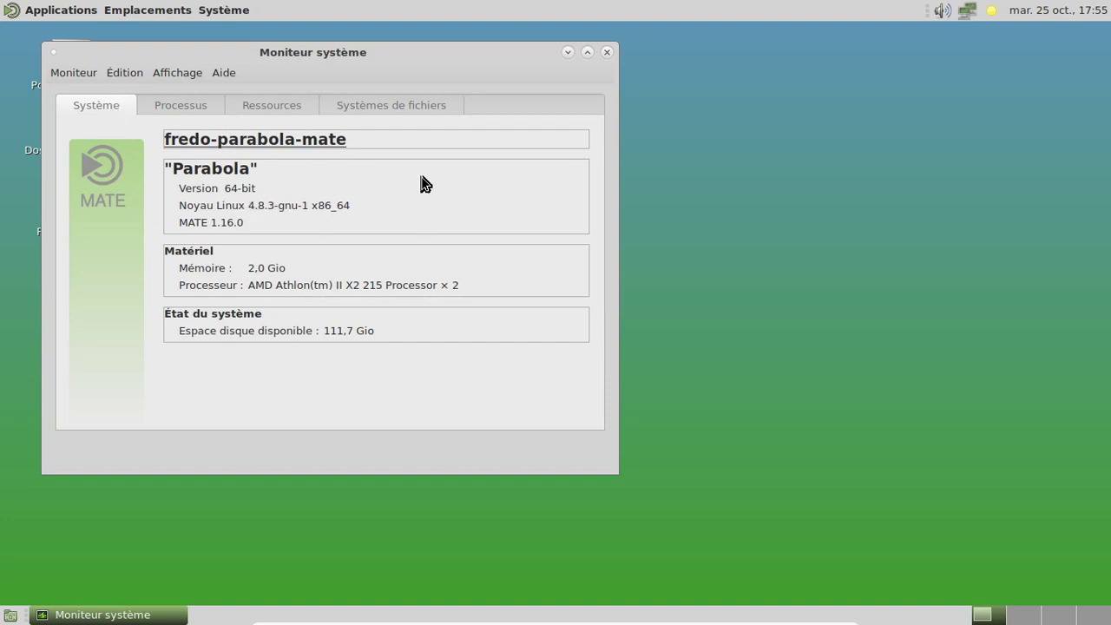
pyautogui.click(605, 54)
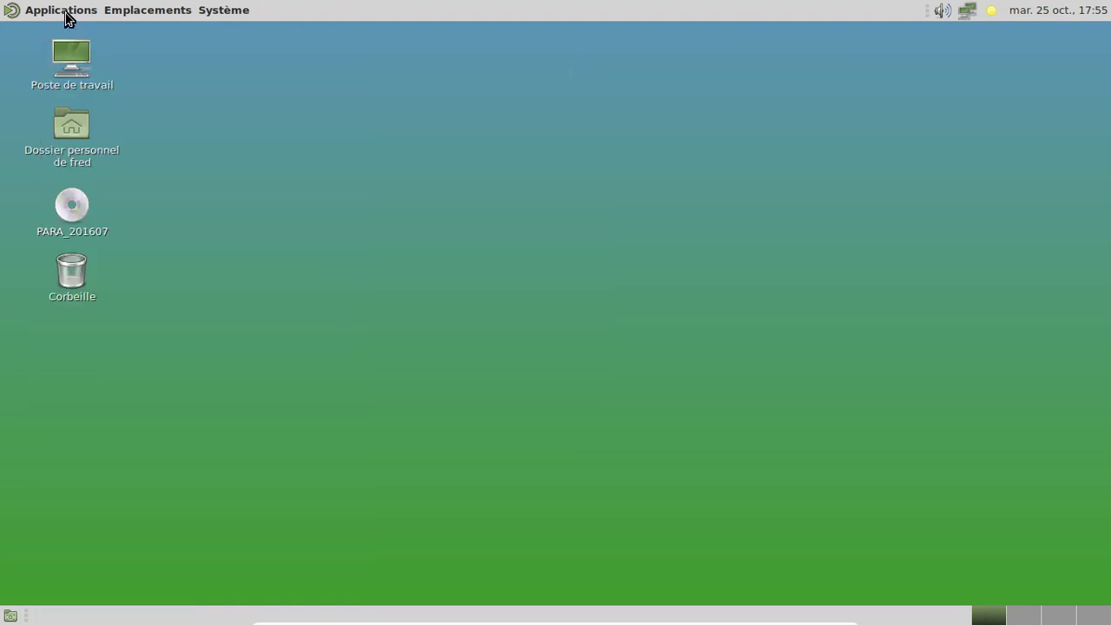
# Look through the installed Internet, accessories, sound and video, and system tool applications, as well as the available places.
pyautogui.click(67, 11)
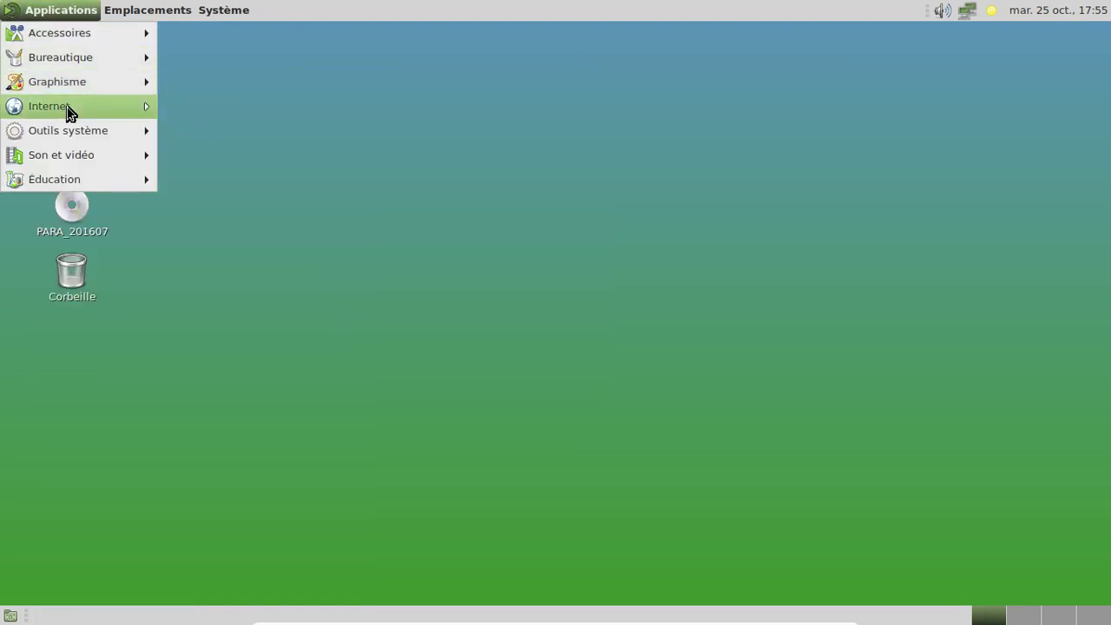
pyautogui.moveTo(68, 112)
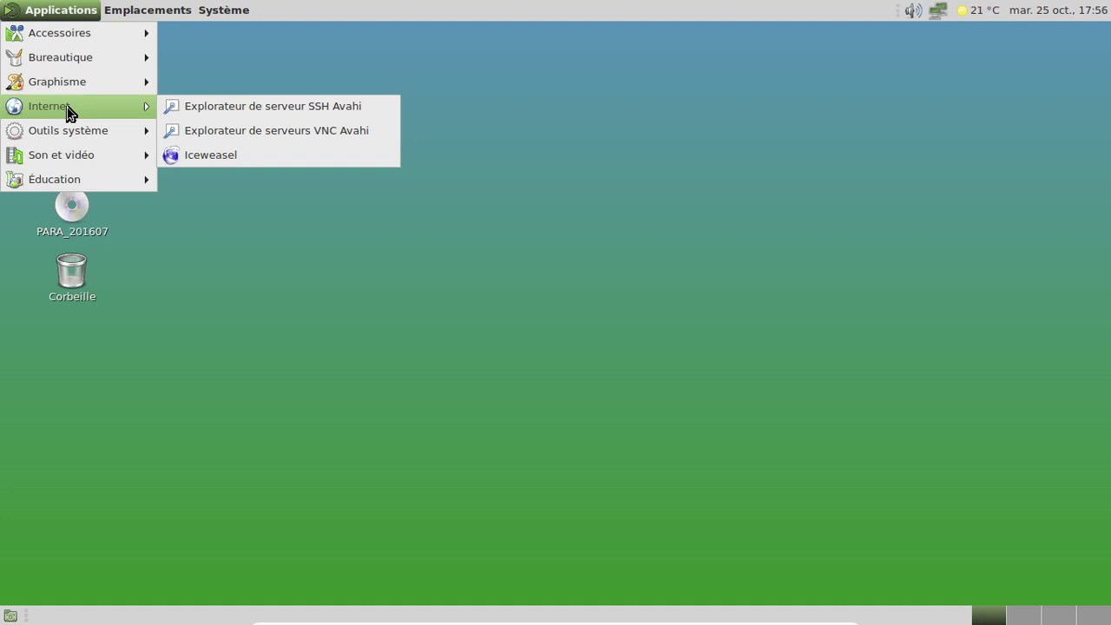
pyautogui.moveTo(76, 46)
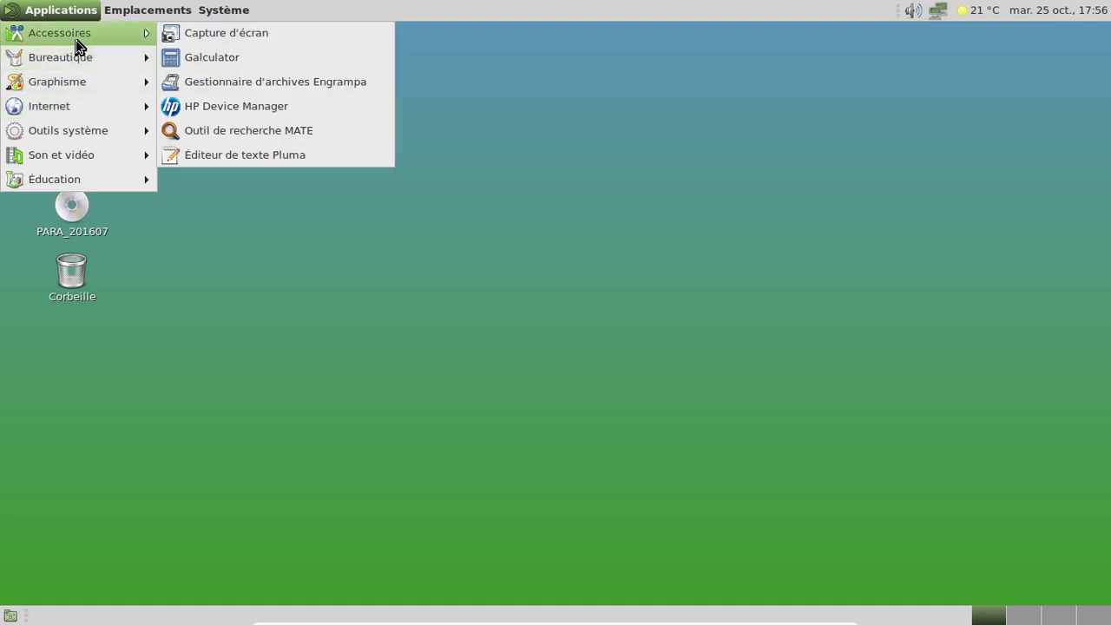
pyautogui.moveTo(139, 10)
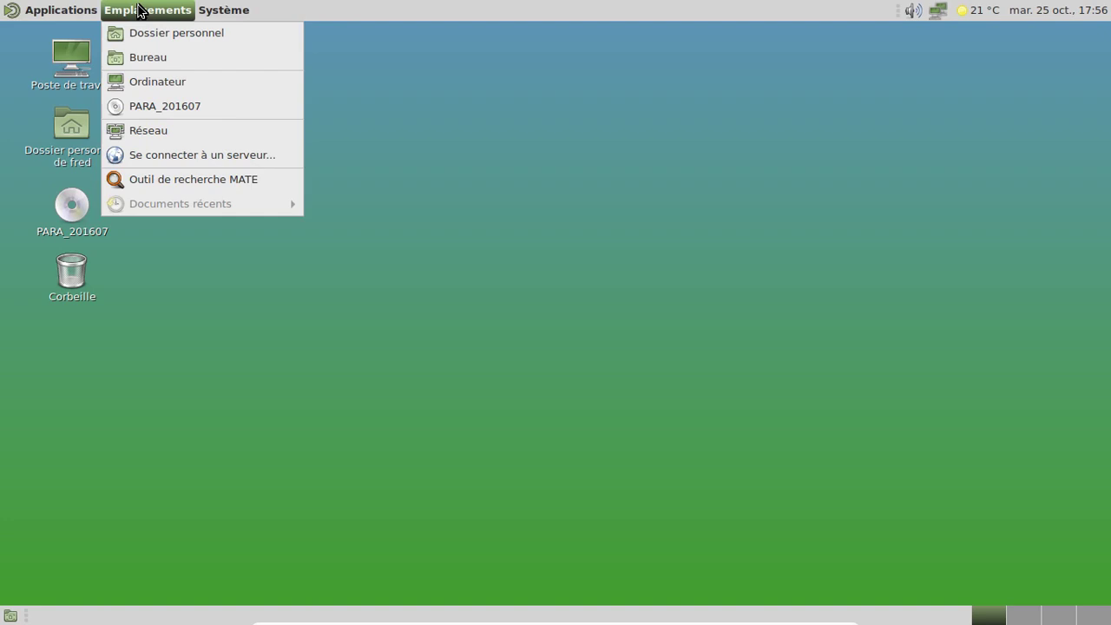
pyautogui.moveTo(42, 11)
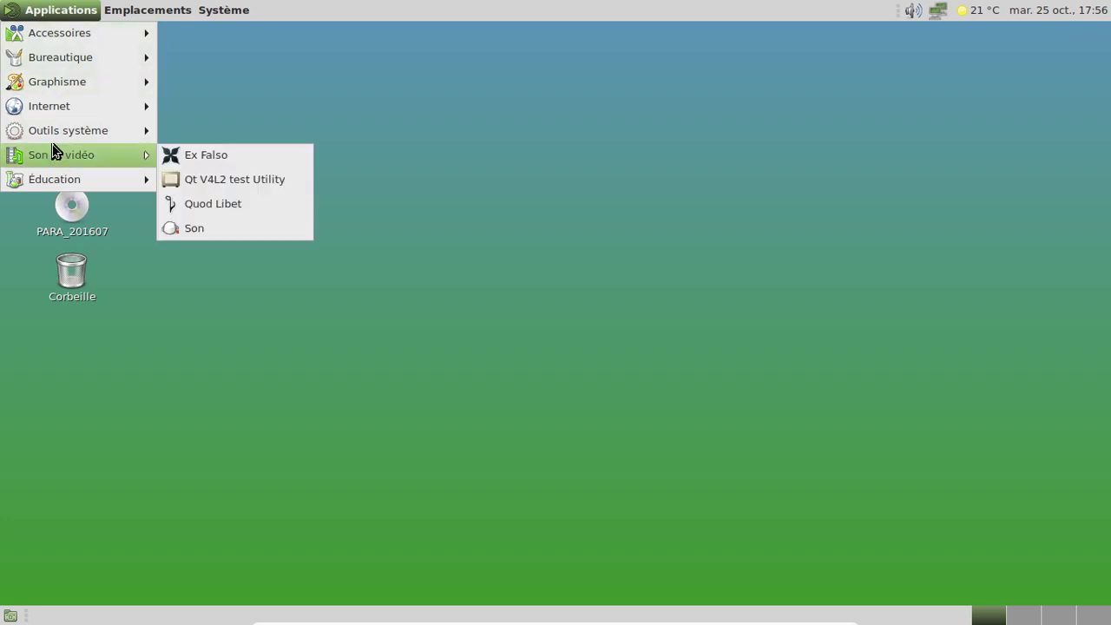
pyautogui.moveTo(42, 132)
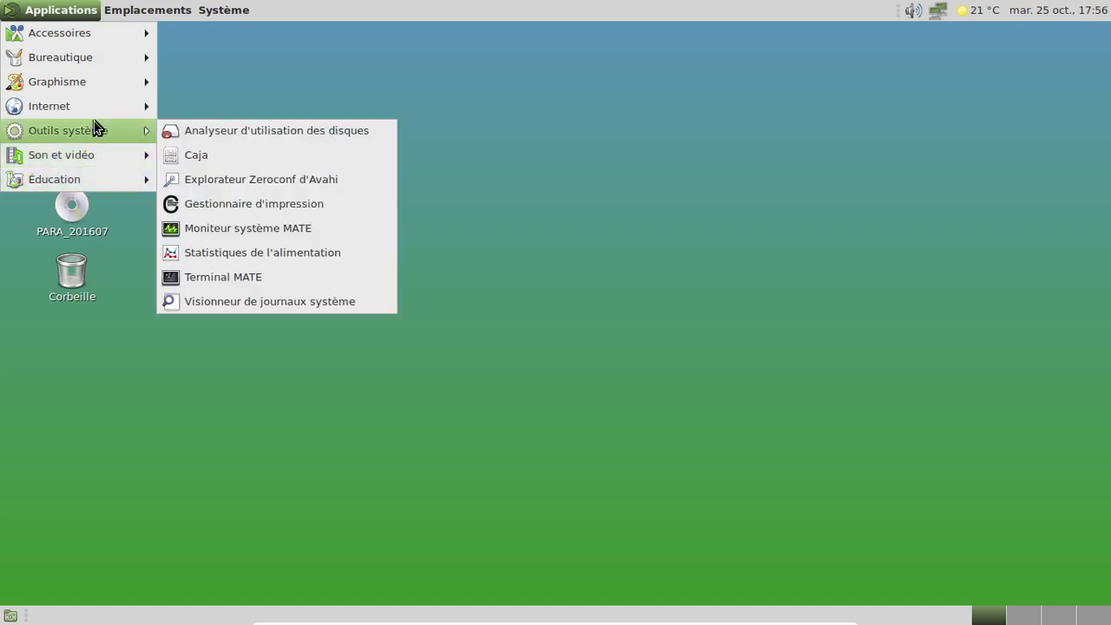
# Launch LibreOffice Writer to check the version details in its About dialog, and close Writer.
pyautogui.moveTo(87, 92)
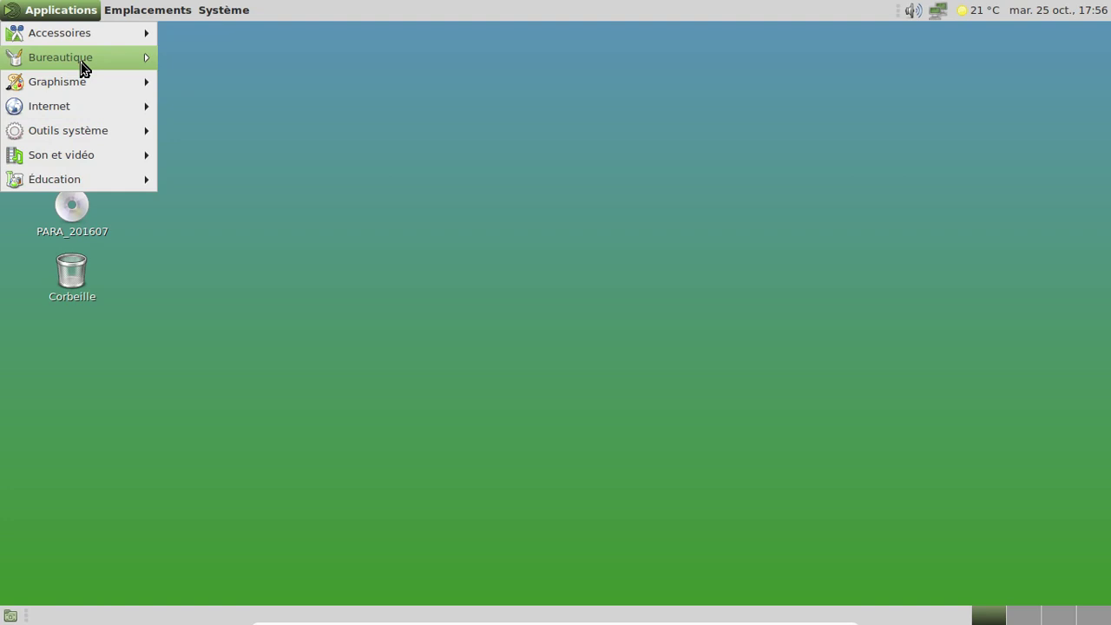
pyautogui.click(284, 236)
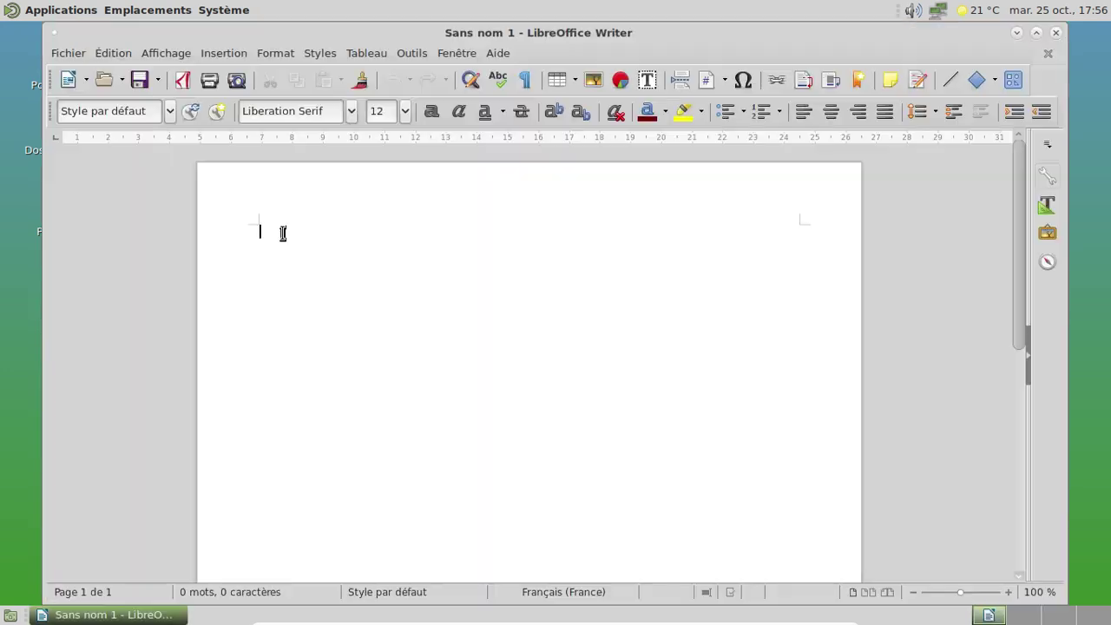
pyautogui.click(499, 55)
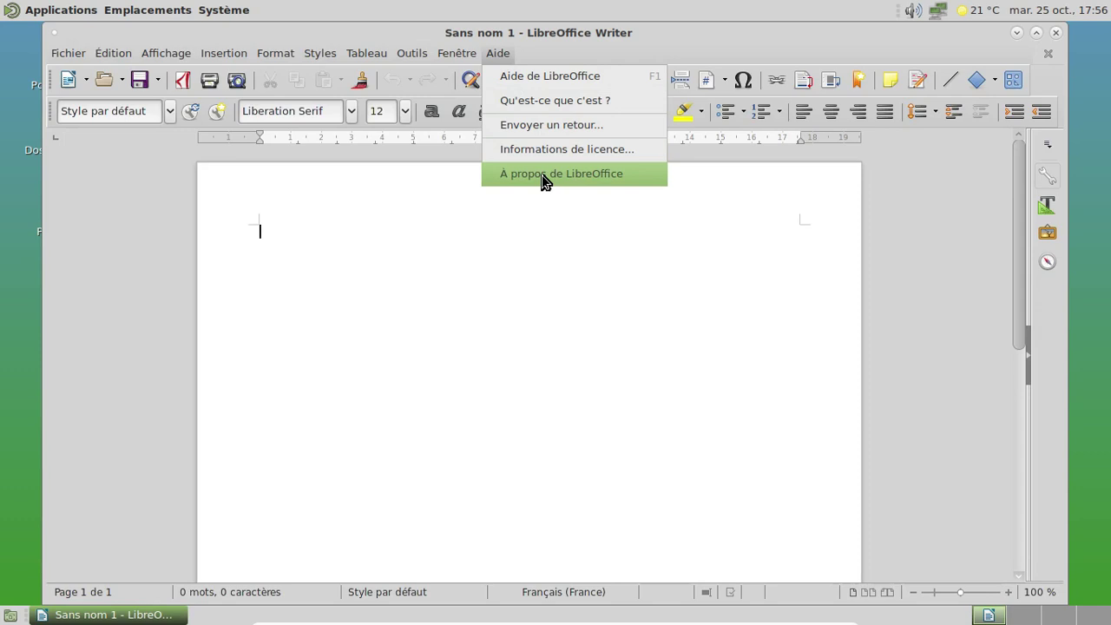
pyautogui.click(544, 176)
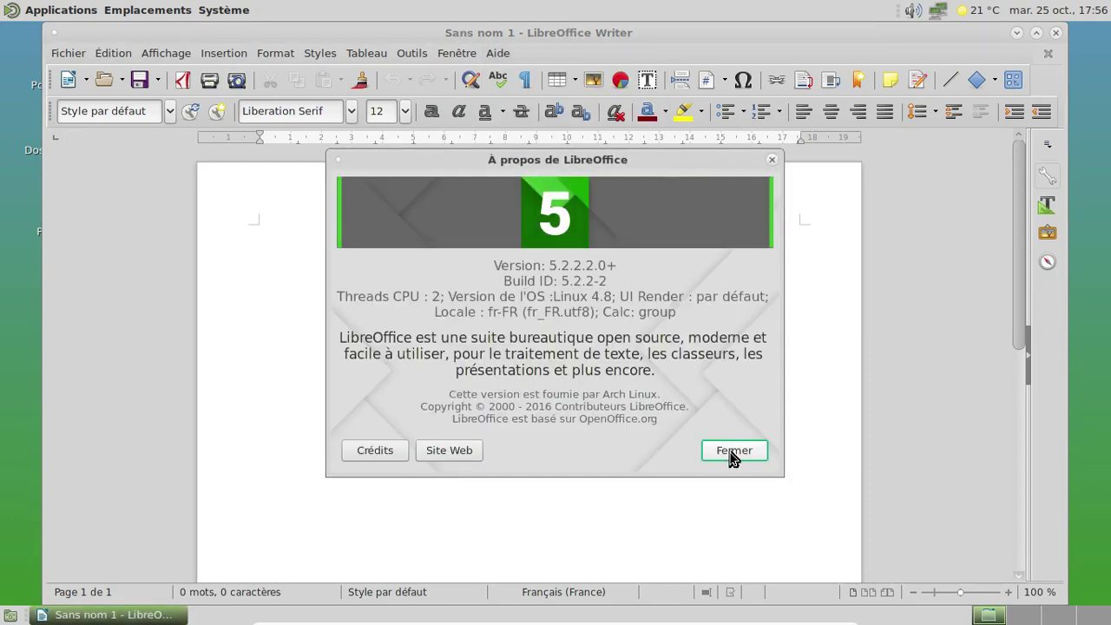
pyautogui.click(732, 455)
pyautogui.click(1057, 33)
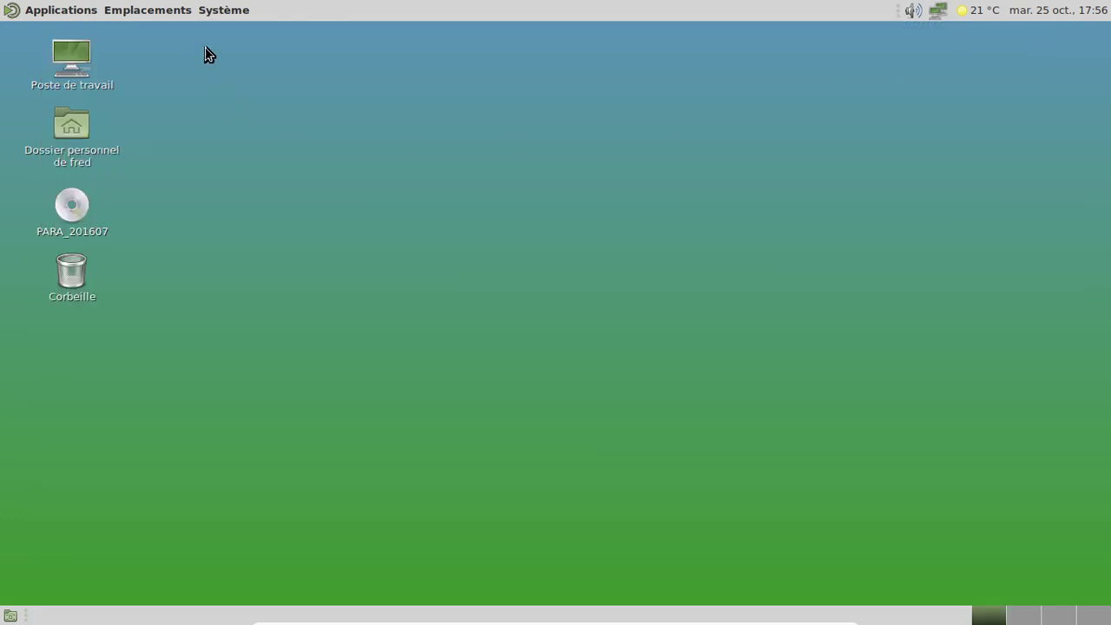
# Set the desktop background to the blue-green wallpaper with pale horizontal waves and close the appearance preferences.
pyautogui.click(208, 15)
pyautogui.moveTo(223, 33)
pyautogui.moveTo(434, 35)
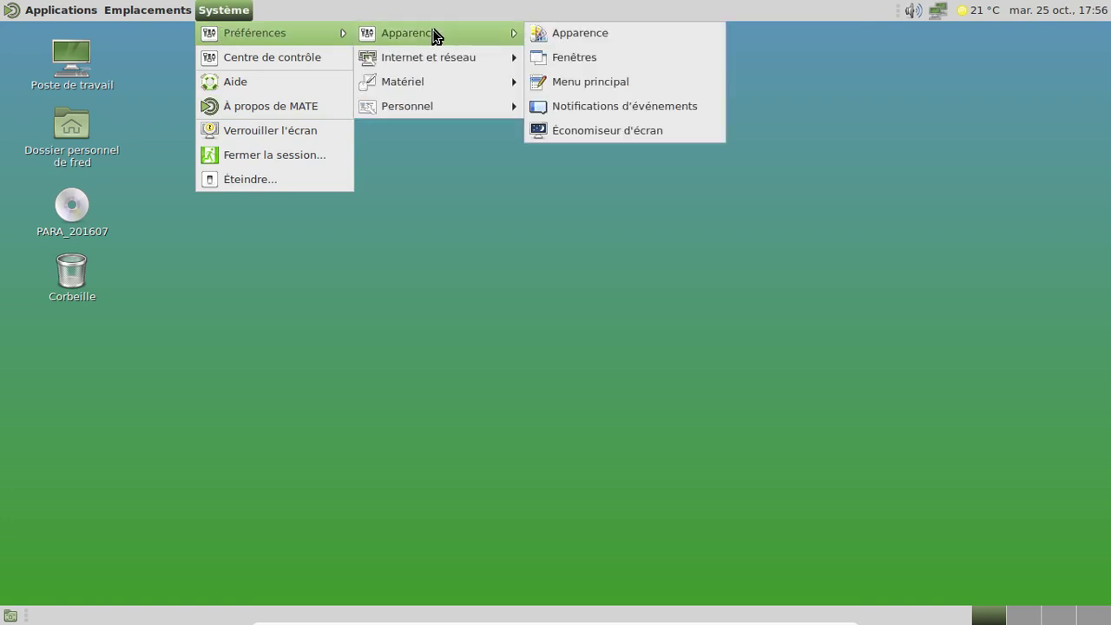
pyautogui.click(610, 36)
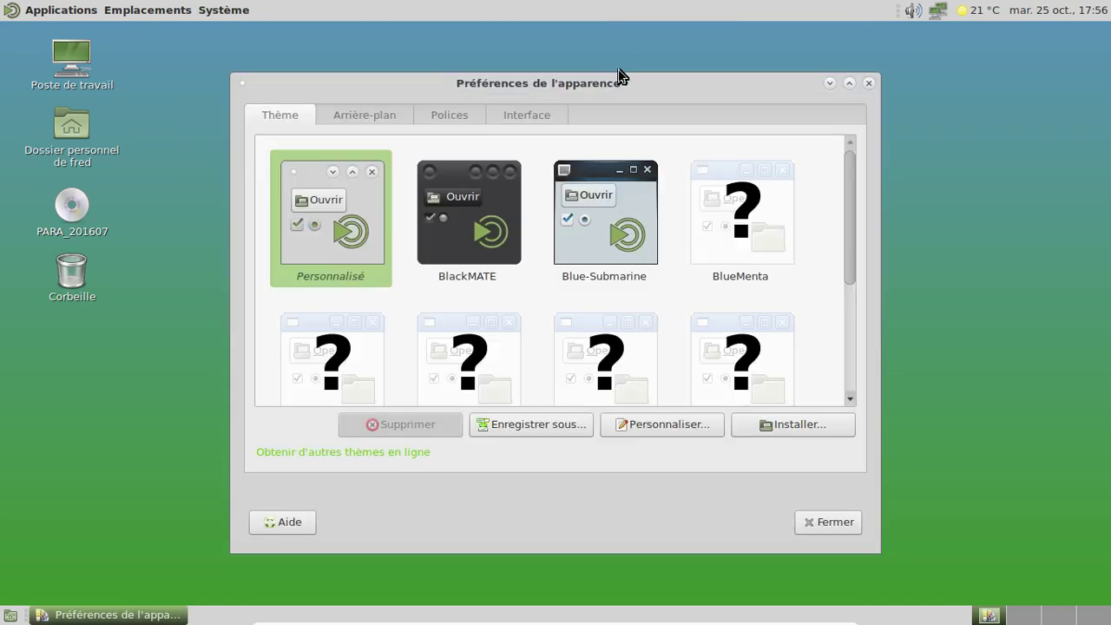
pyautogui.click(385, 118)
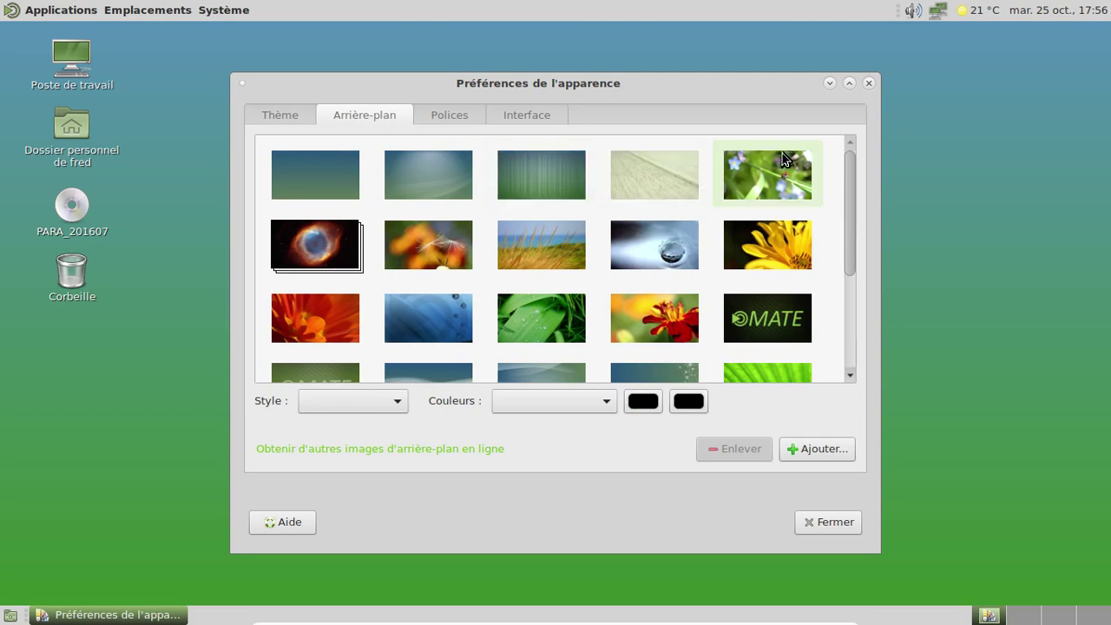
pyautogui.moveTo(843, 171); pyautogui.dragTo(840, 388)
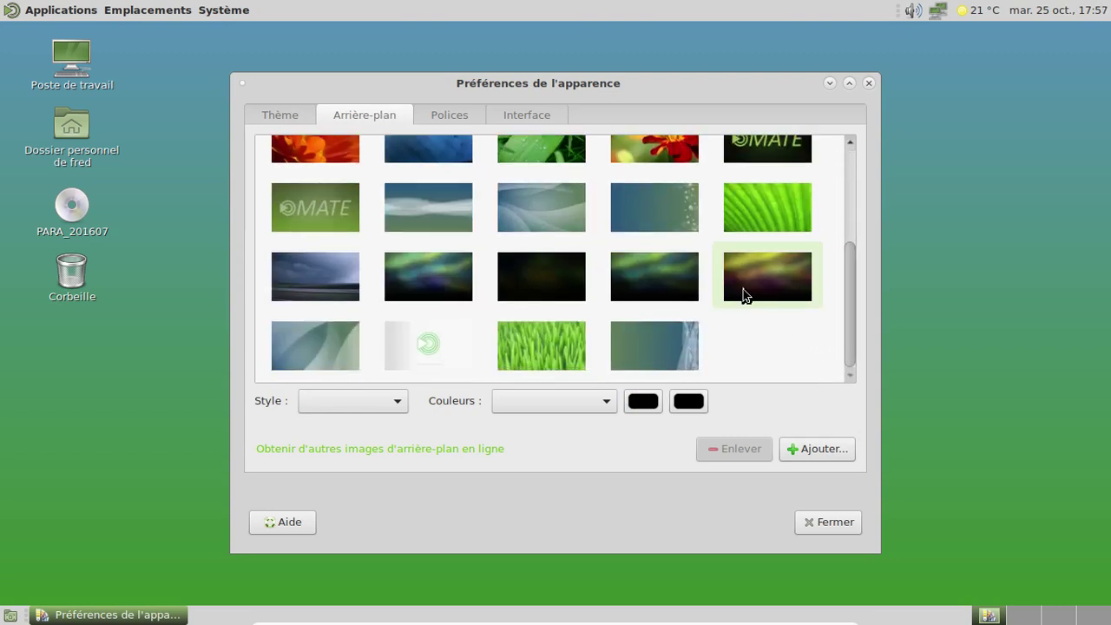
pyautogui.scroll(1, 533, 270)
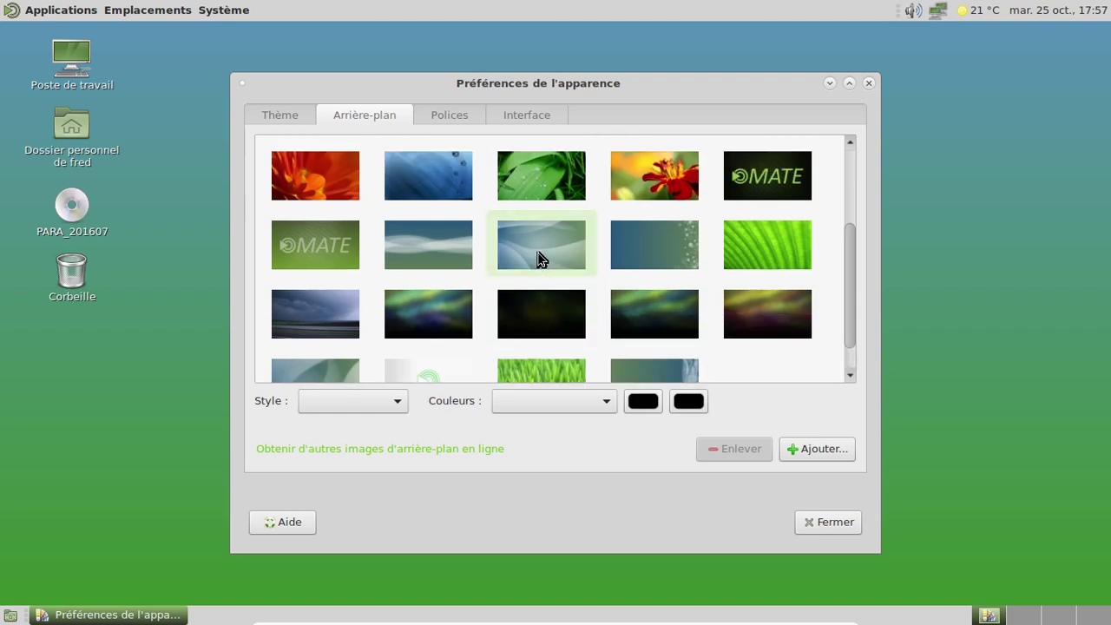
pyautogui.click(538, 253)
pyautogui.click(464, 259)
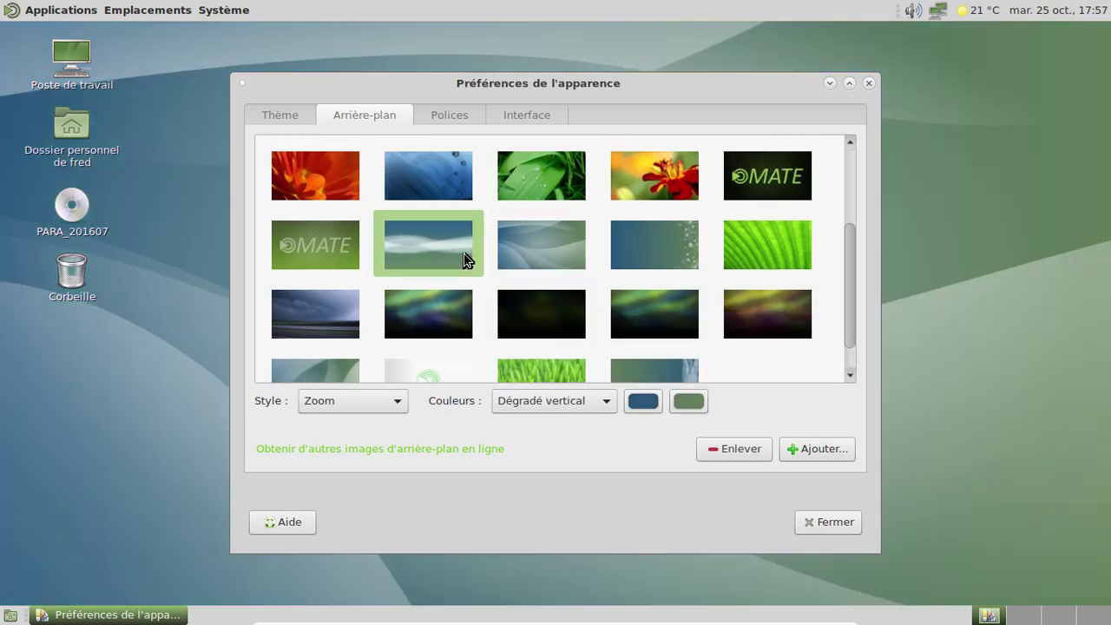
pyautogui.click(833, 523)
# Look through the installed applications in the graphics, system tools, and sound and video categories.
pyautogui.click(52, 12)
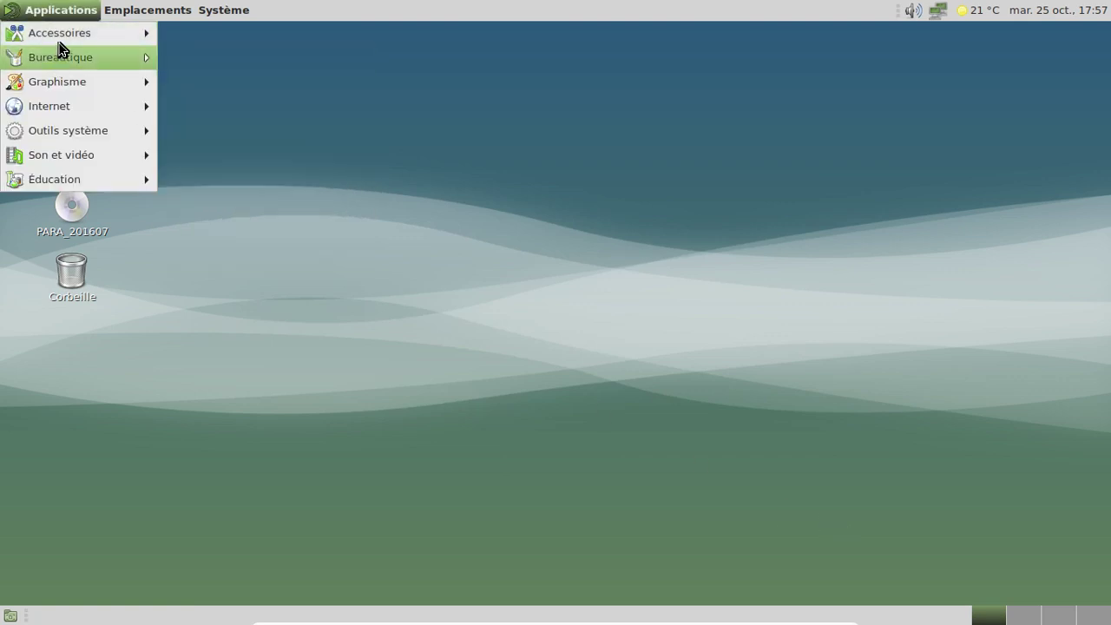
pyautogui.moveTo(59, 36)
pyautogui.moveTo(65, 87)
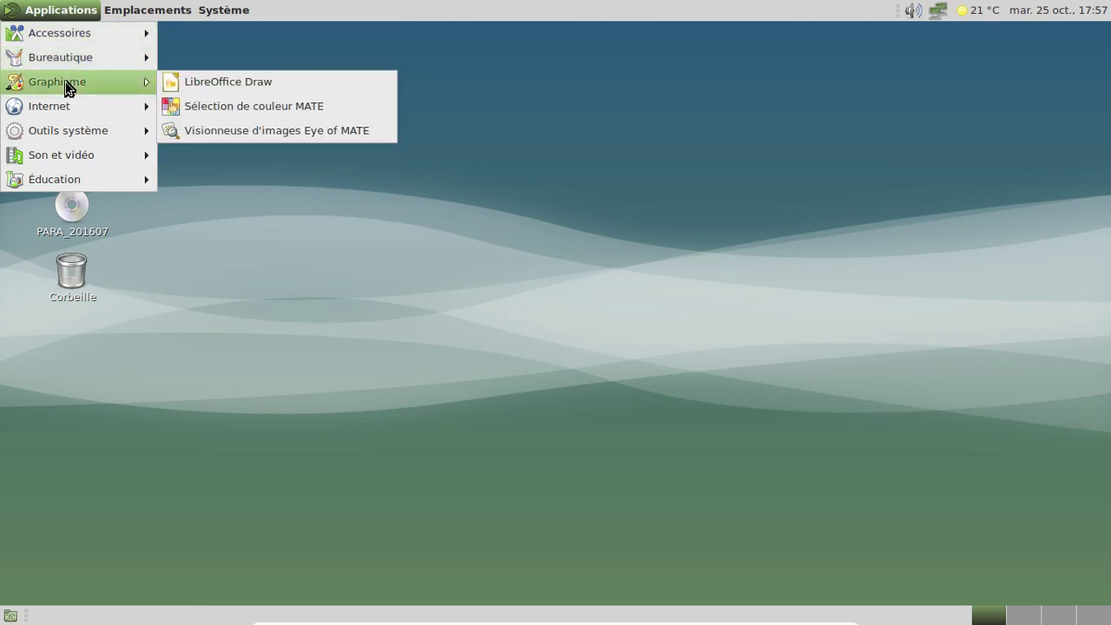
pyautogui.moveTo(78, 130)
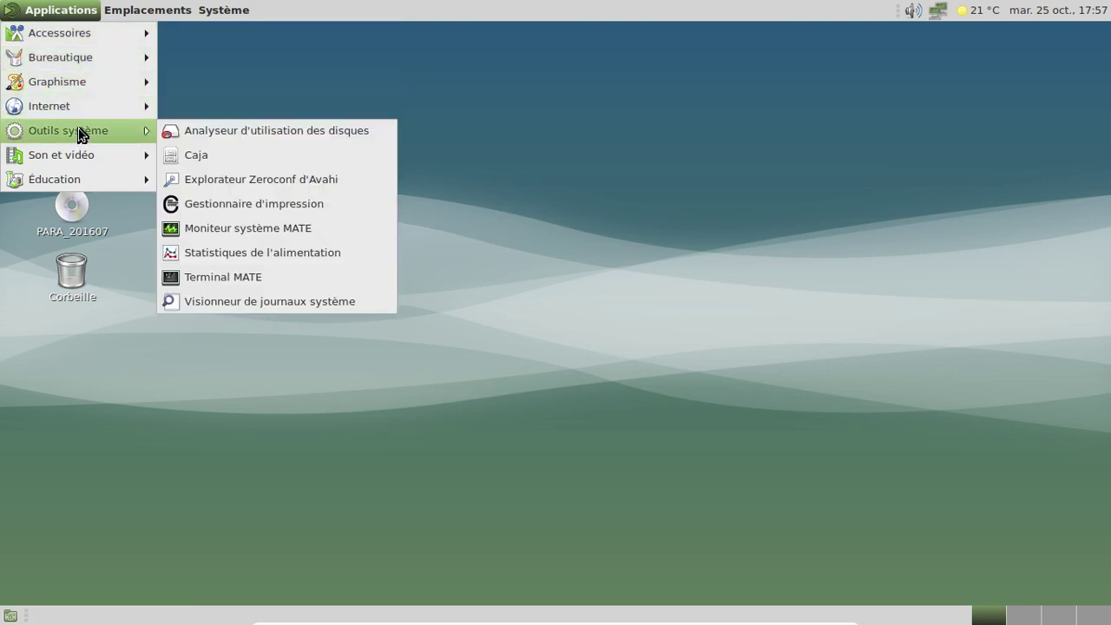
pyautogui.moveTo(85, 154)
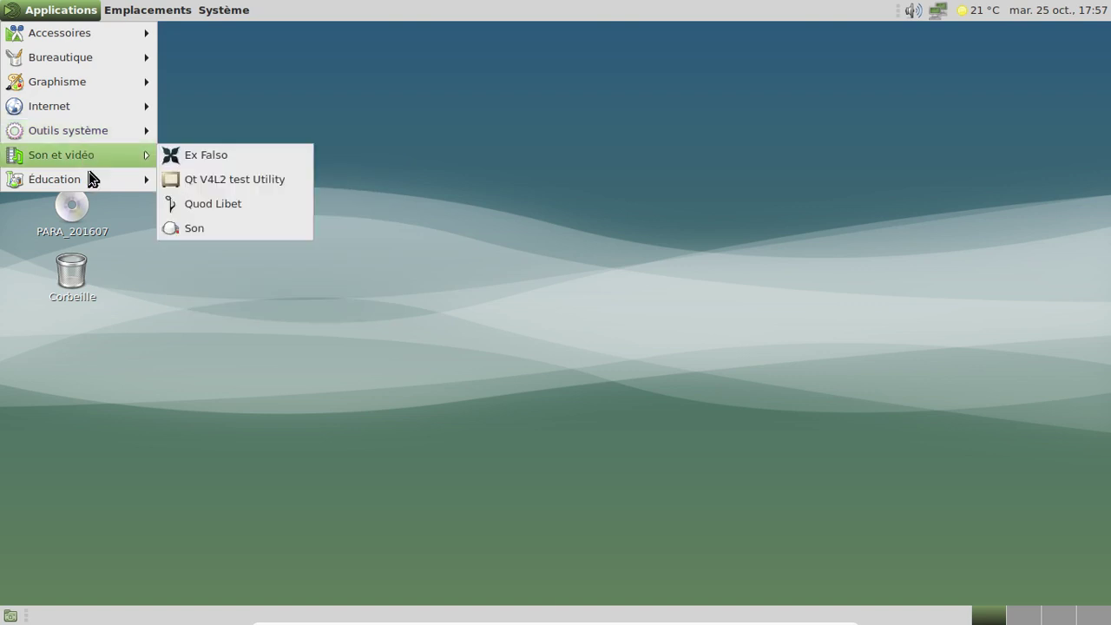
pyautogui.click(168, 123)
# Launch the Iceweasel web browser.
pyautogui.click(53, 14)
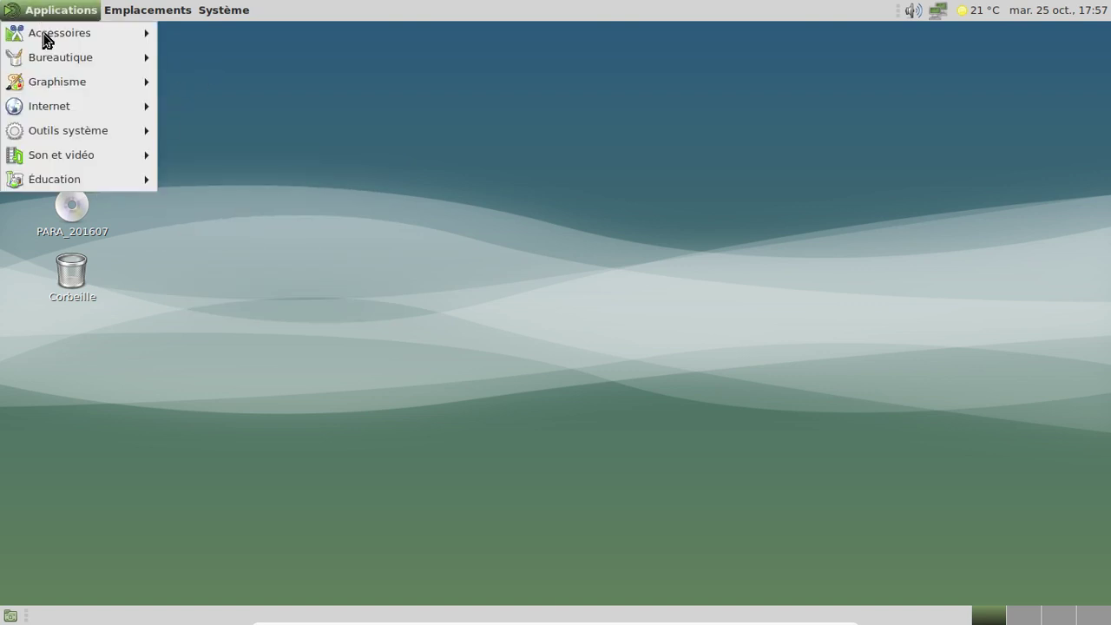
pyautogui.moveTo(74, 114)
pyautogui.click(274, 155)
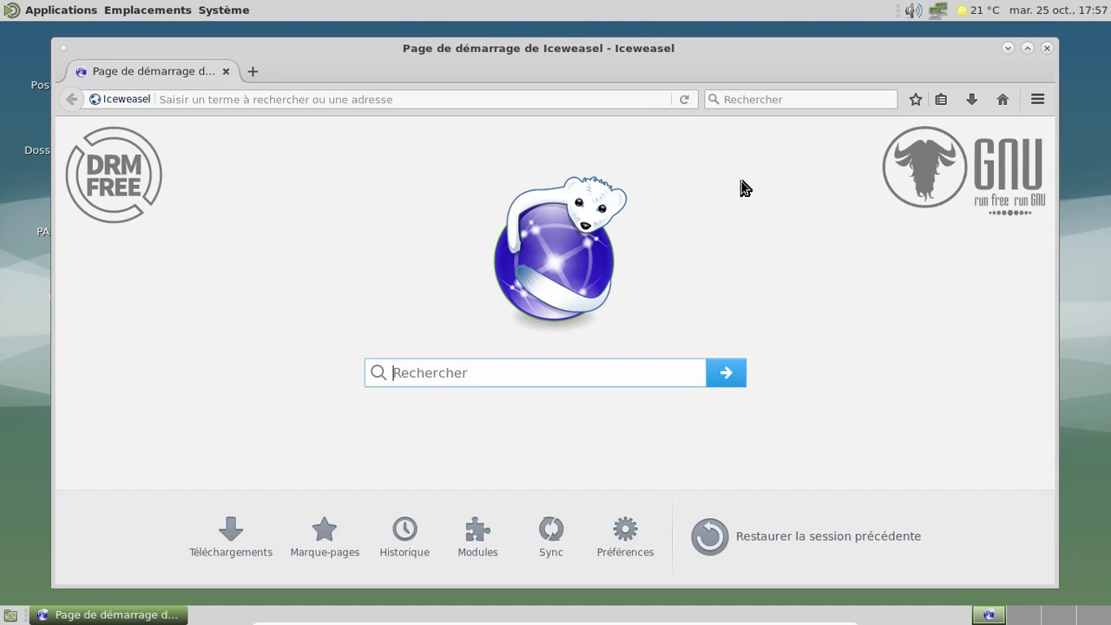
# Open the add-ons manager, check the installed extensions, and follow the option to learn more about add-ons.
pyautogui.click(1037, 100)
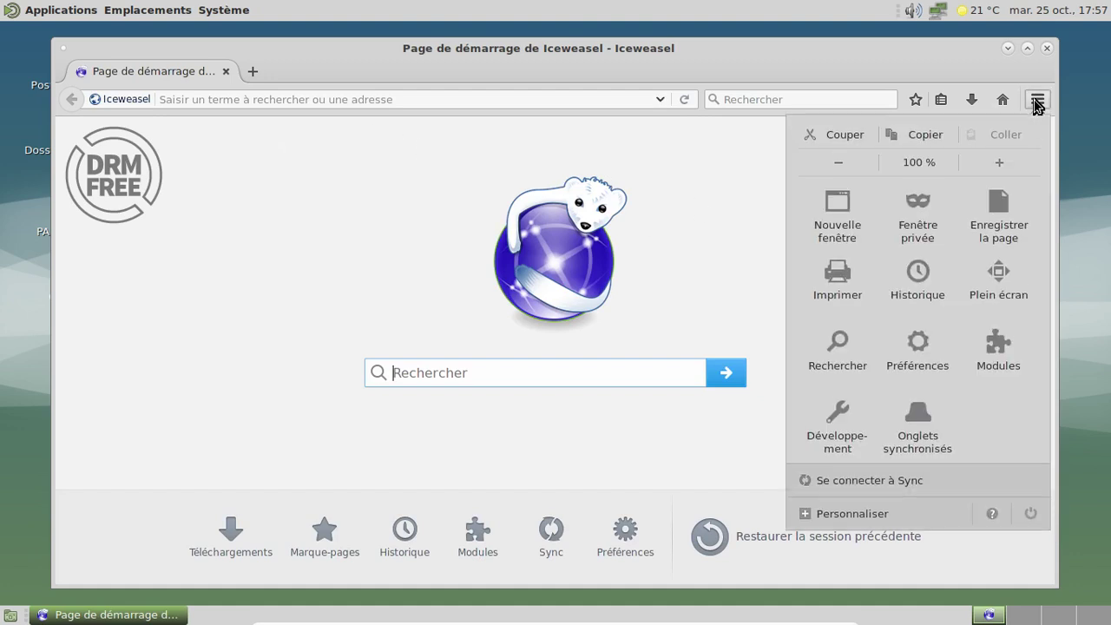
pyautogui.click(998, 351)
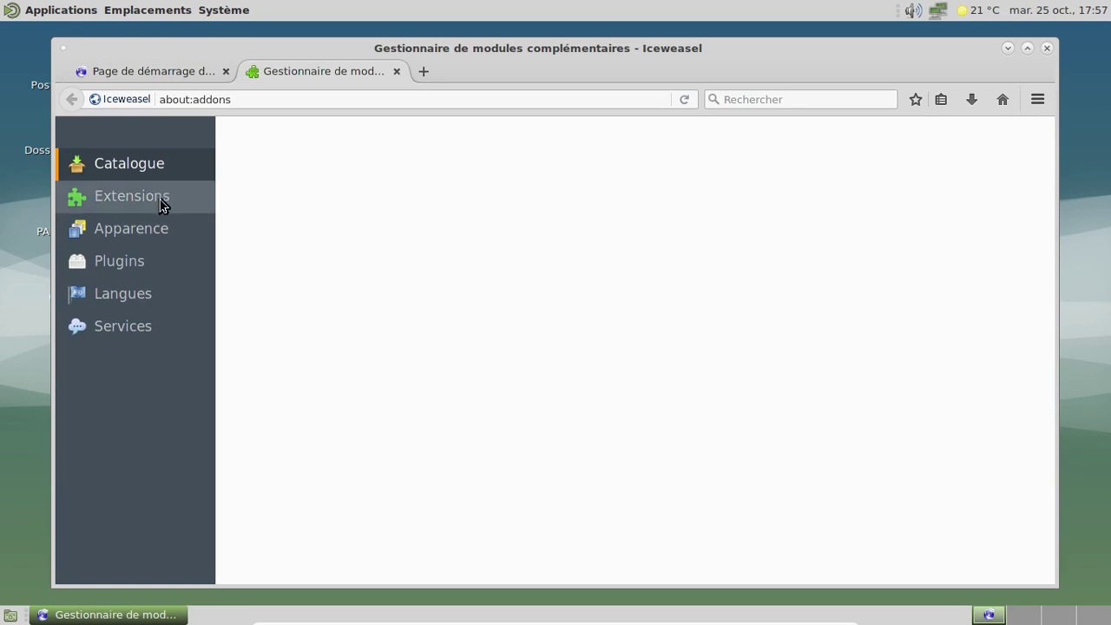
pyautogui.click(132, 196)
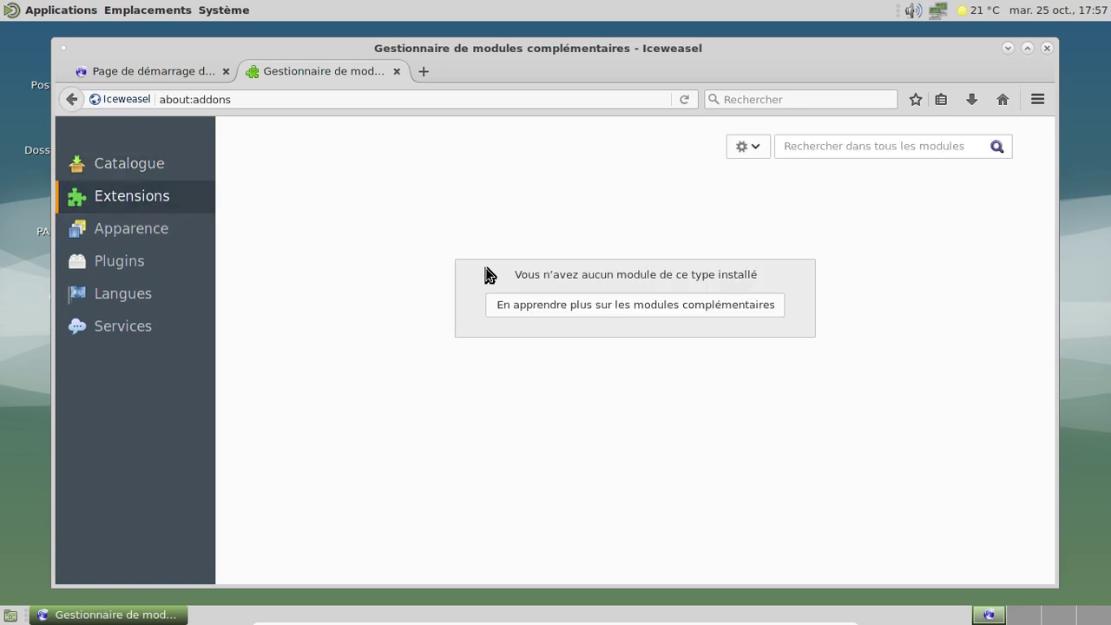
pyautogui.click(573, 306)
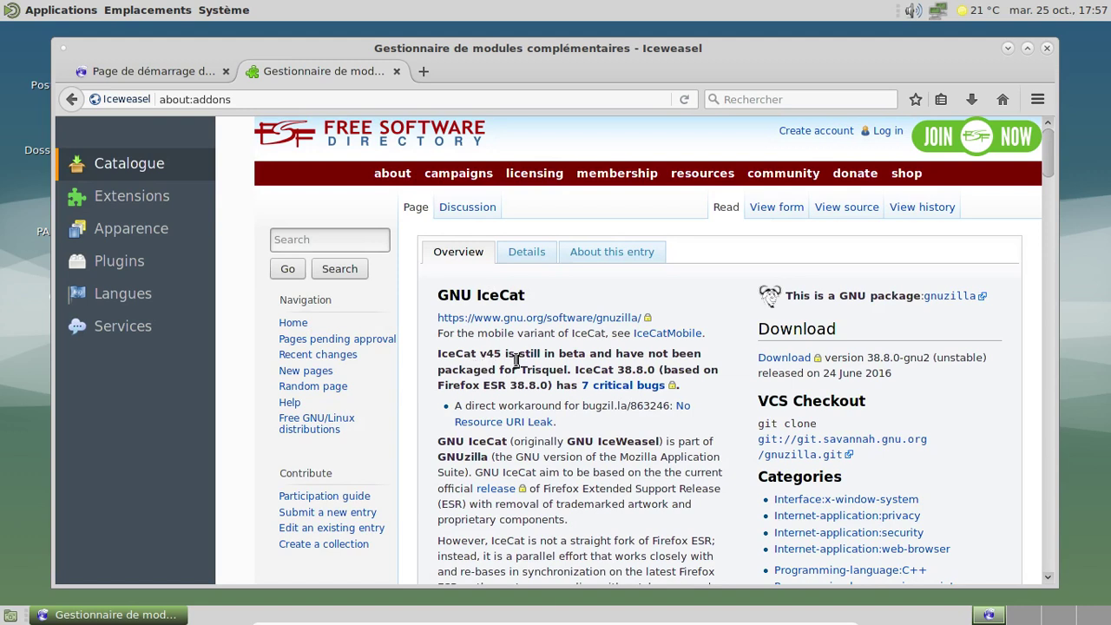
# Read through the GNU IceCat entry of the Free Software Directory, including its description and category list.
pyautogui.scroll(-3, 515, 361)
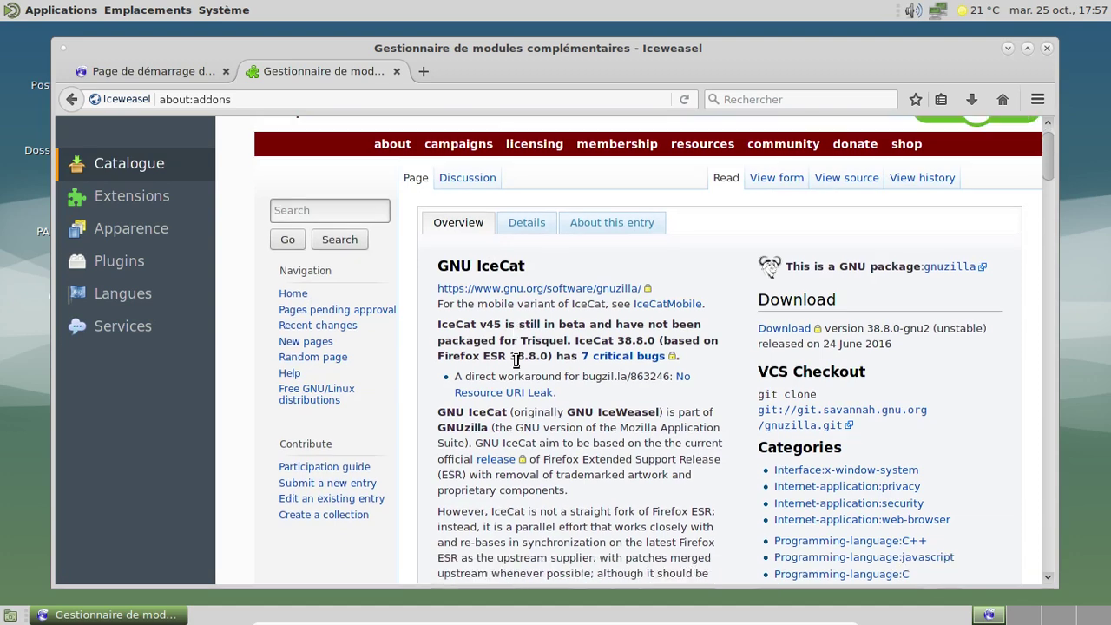
pyautogui.scroll(4, 515, 360)
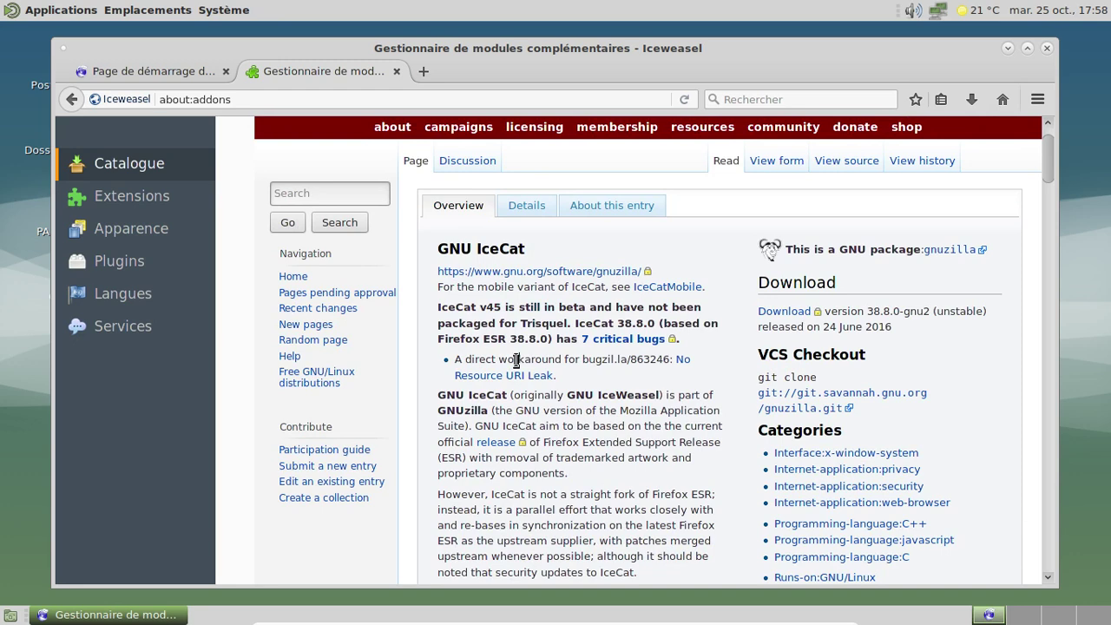
pyautogui.scroll(1, 516, 360)
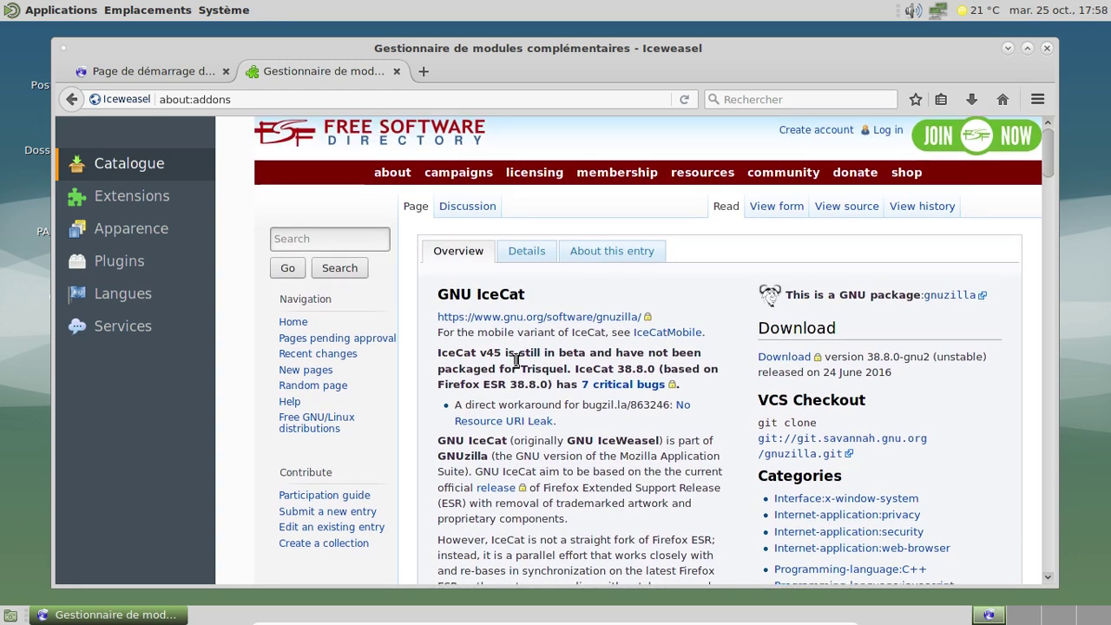
pyautogui.scroll(-3, 515, 361)
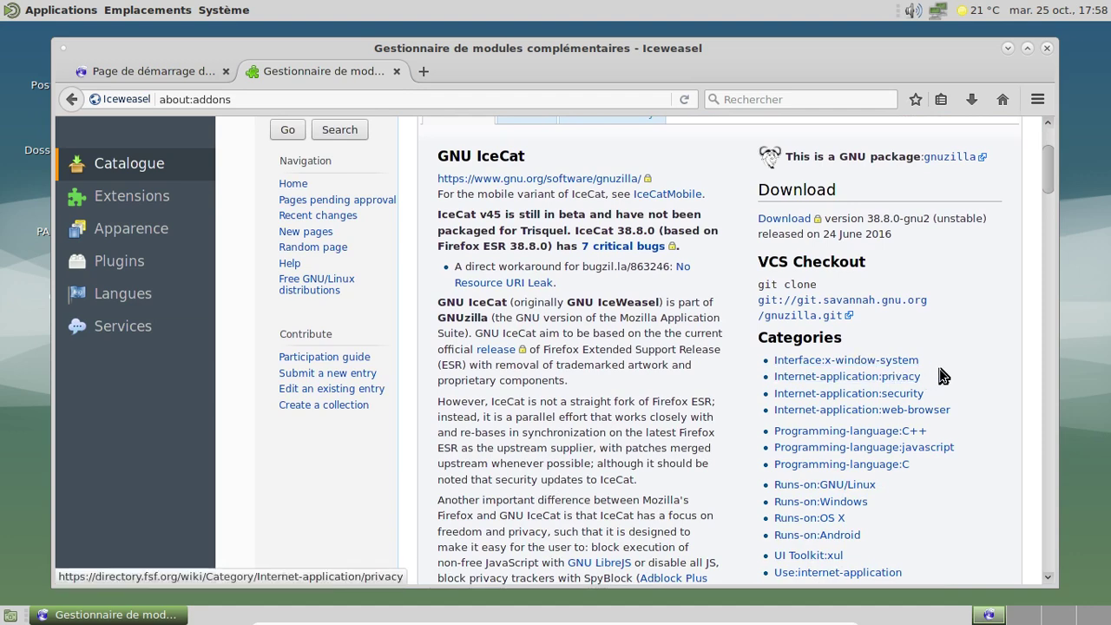
pyautogui.scroll(-3, 936, 366)
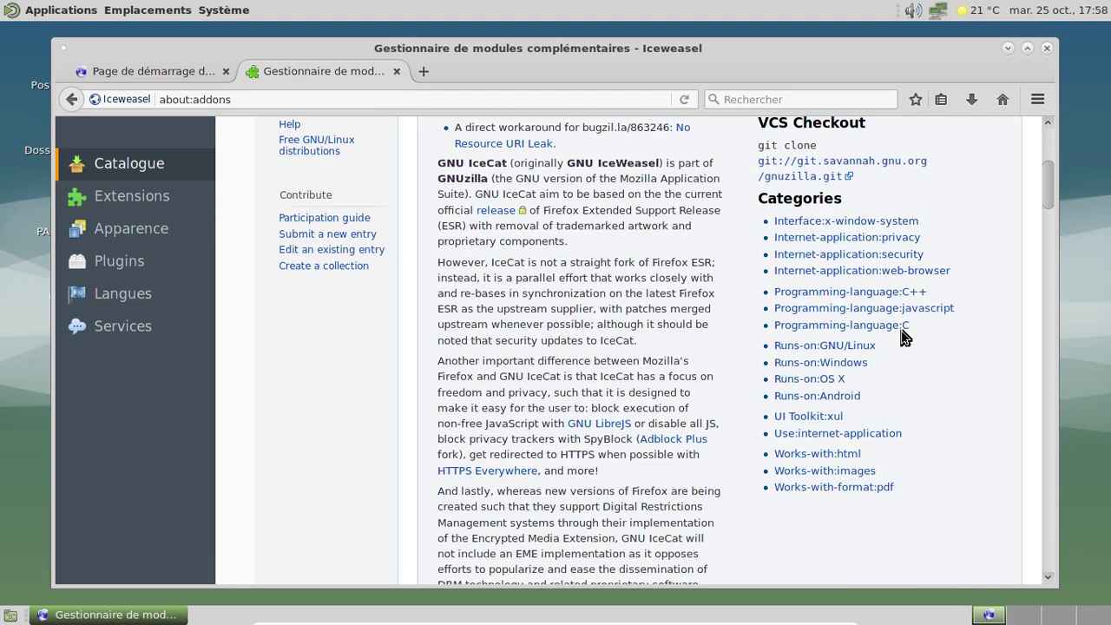
# Open the Internet-application:web-browser category and look through its first listed entries.
pyautogui.click(899, 270)
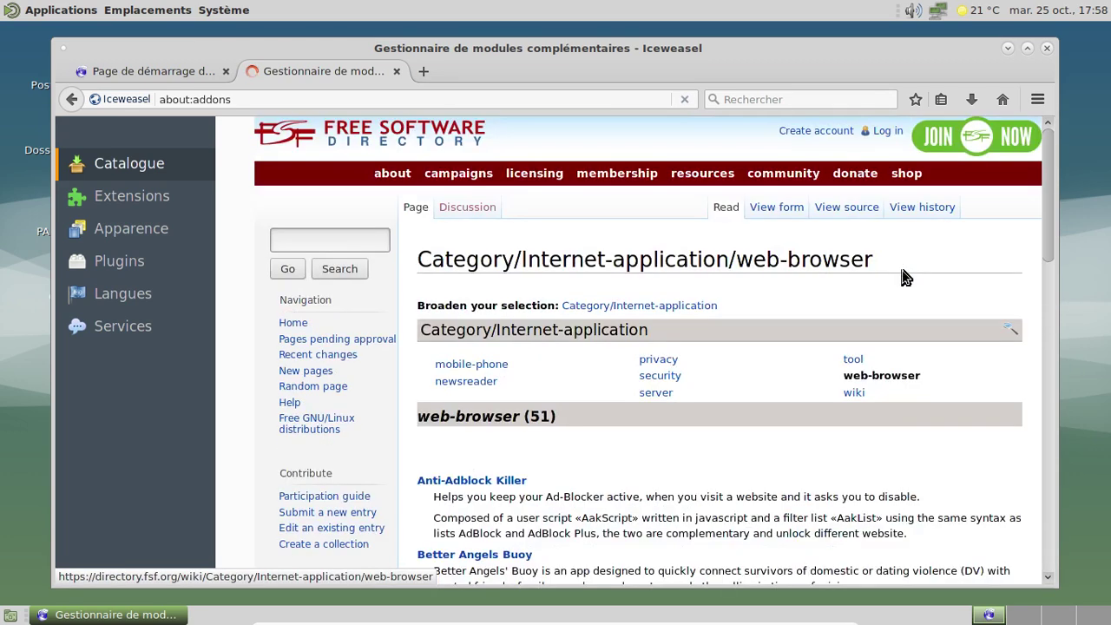
pyautogui.scroll(-3, 762, 352)
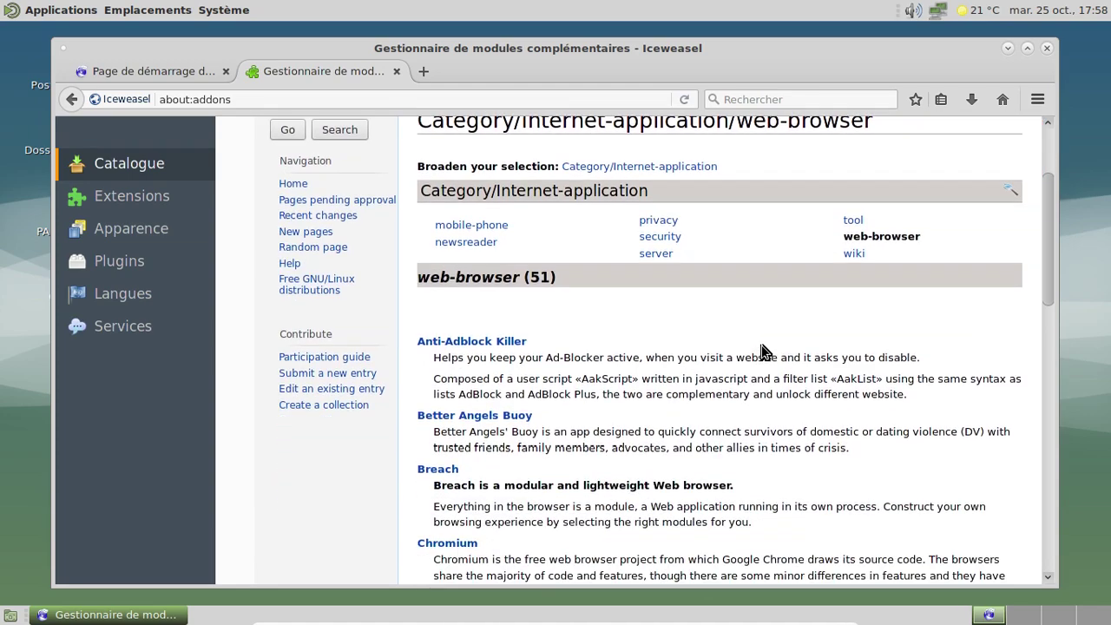
pyautogui.scroll(-3, 762, 352)
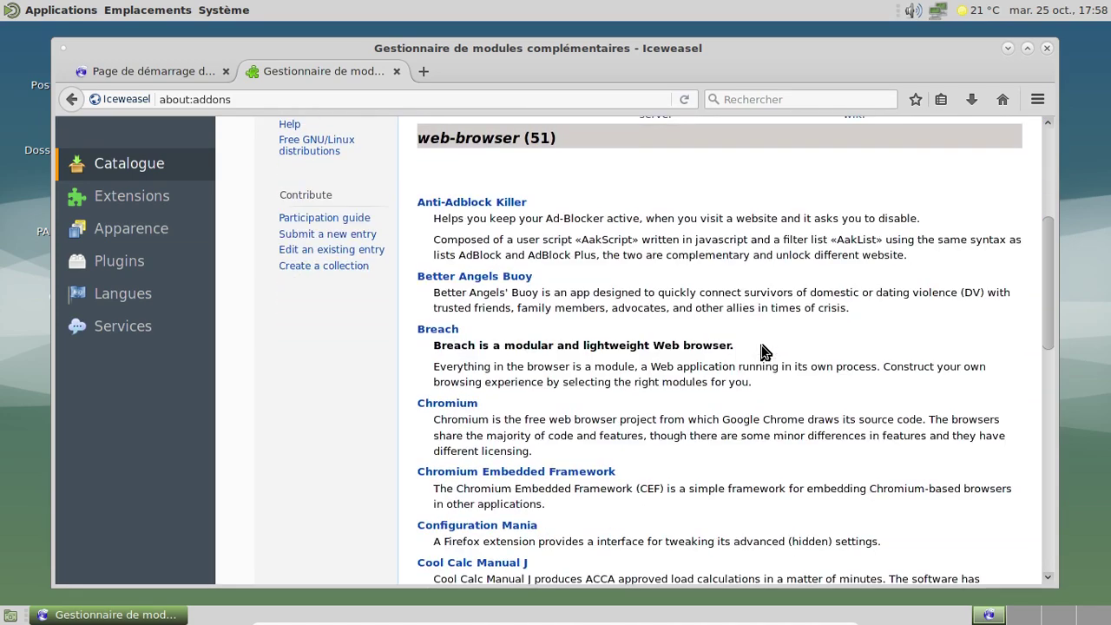
pyautogui.scroll(-3, 762, 352)
pyautogui.scroll(-3, 762, 351)
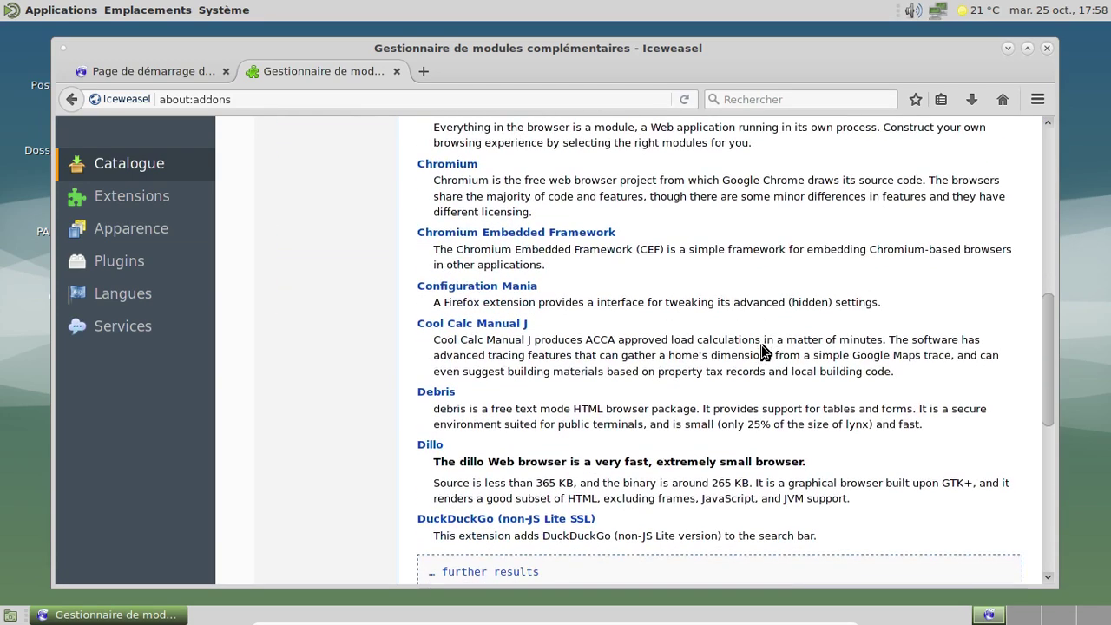
pyautogui.scroll(-3, 762, 351)
# Open the category's further results and look through the entries up to result 30.
pyautogui.click(730, 382)
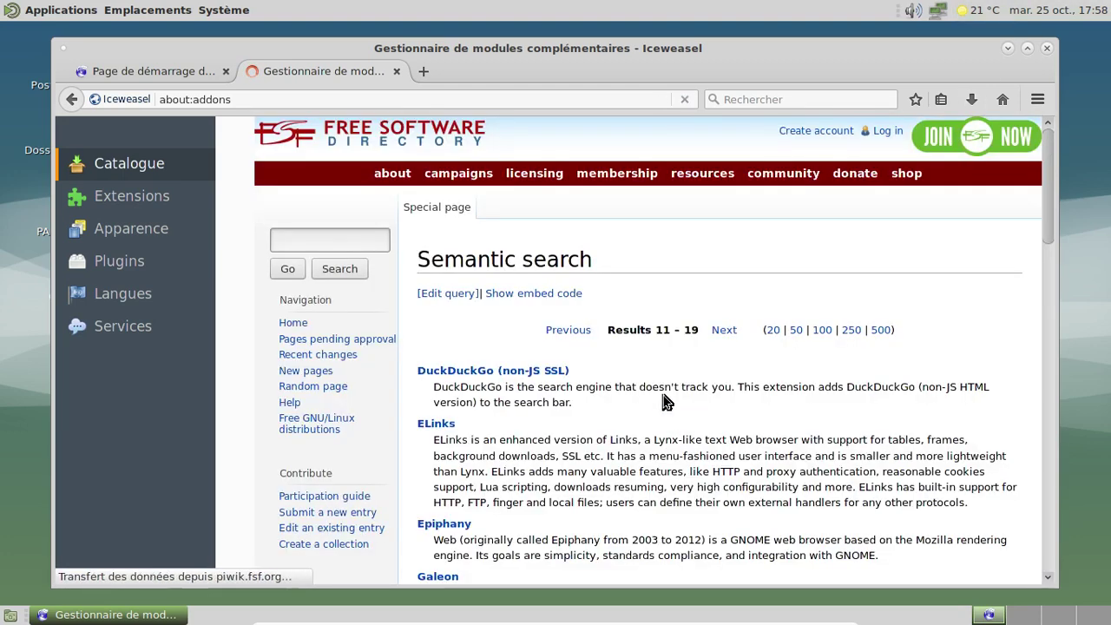
pyautogui.scroll(-8, 677, 395)
pyautogui.scroll(-15, 675, 378)
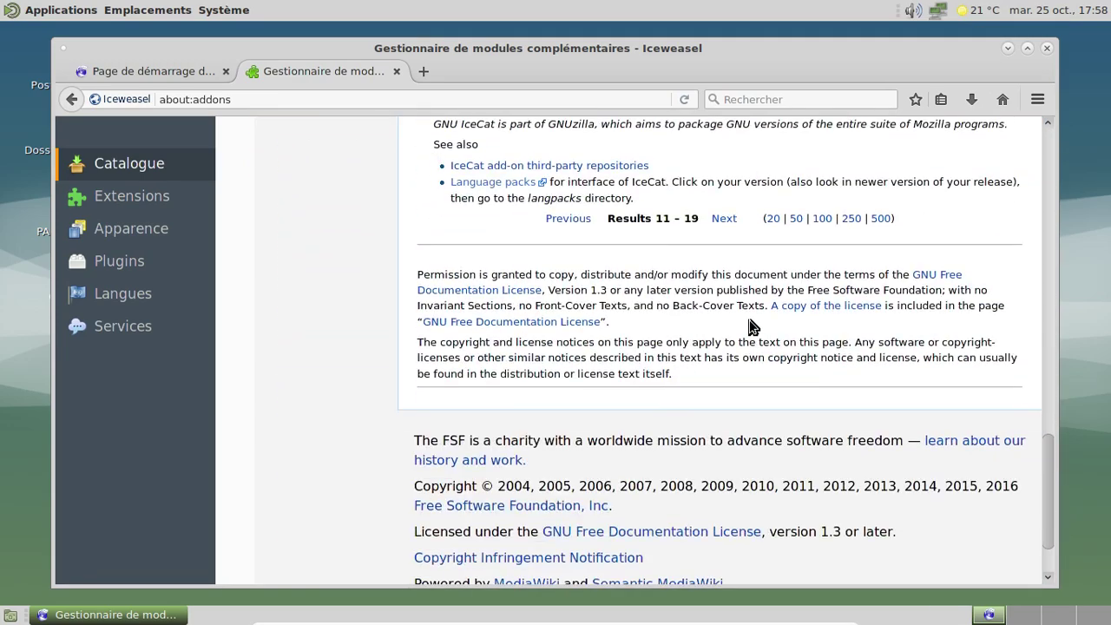
pyautogui.click(724, 220)
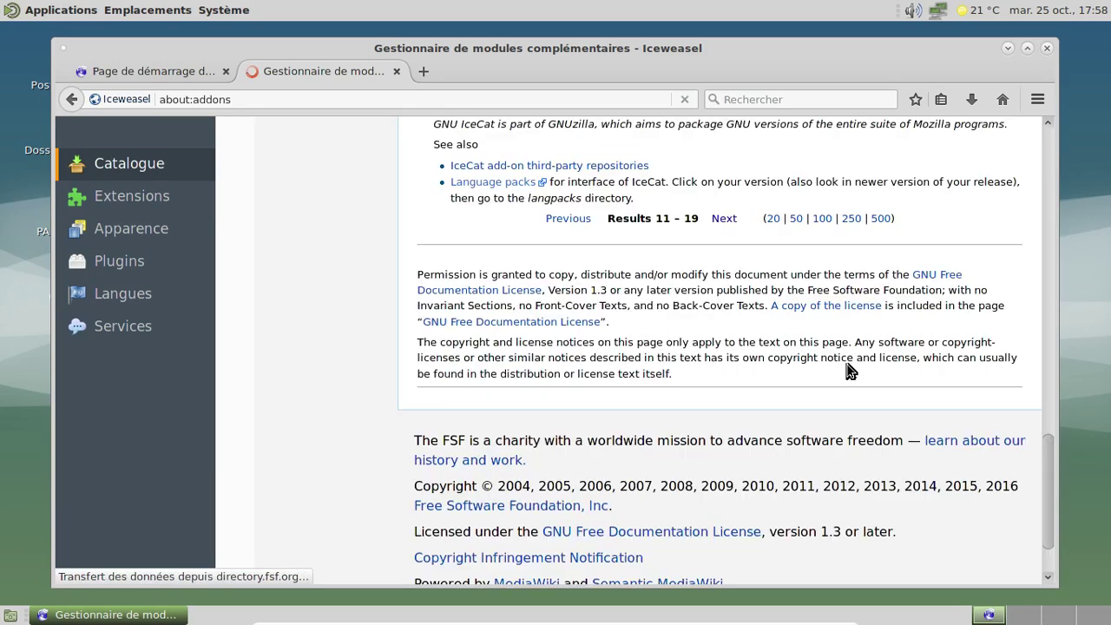
pyautogui.scroll(1, 847, 365)
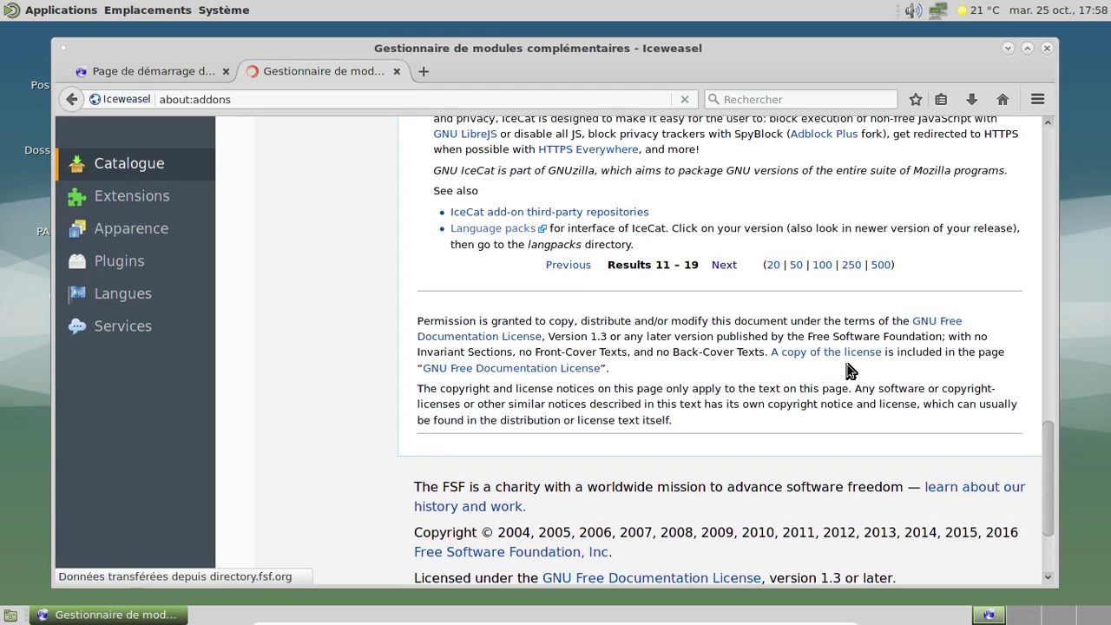
pyautogui.scroll(-2, 850, 372)
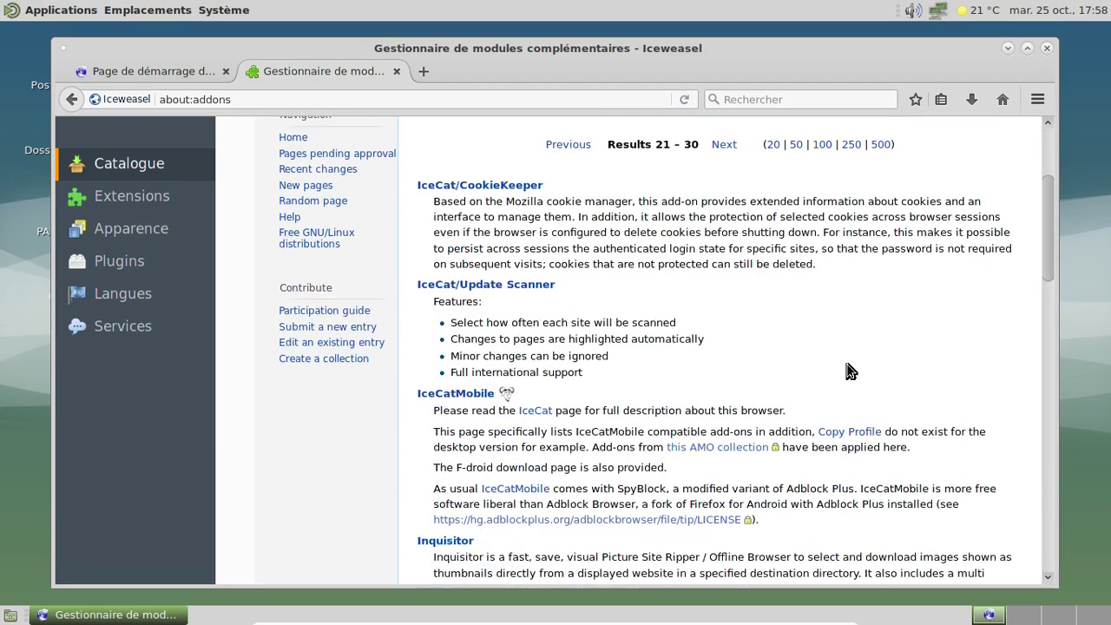
pyautogui.scroll(-8, 847, 371)
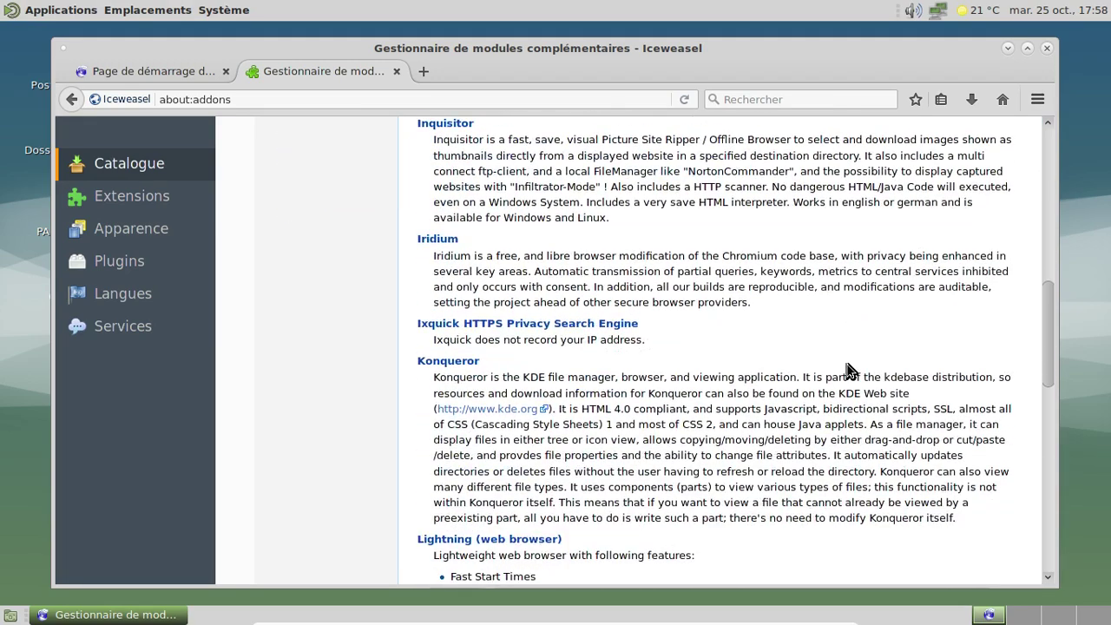
pyautogui.scroll(-10, 847, 365)
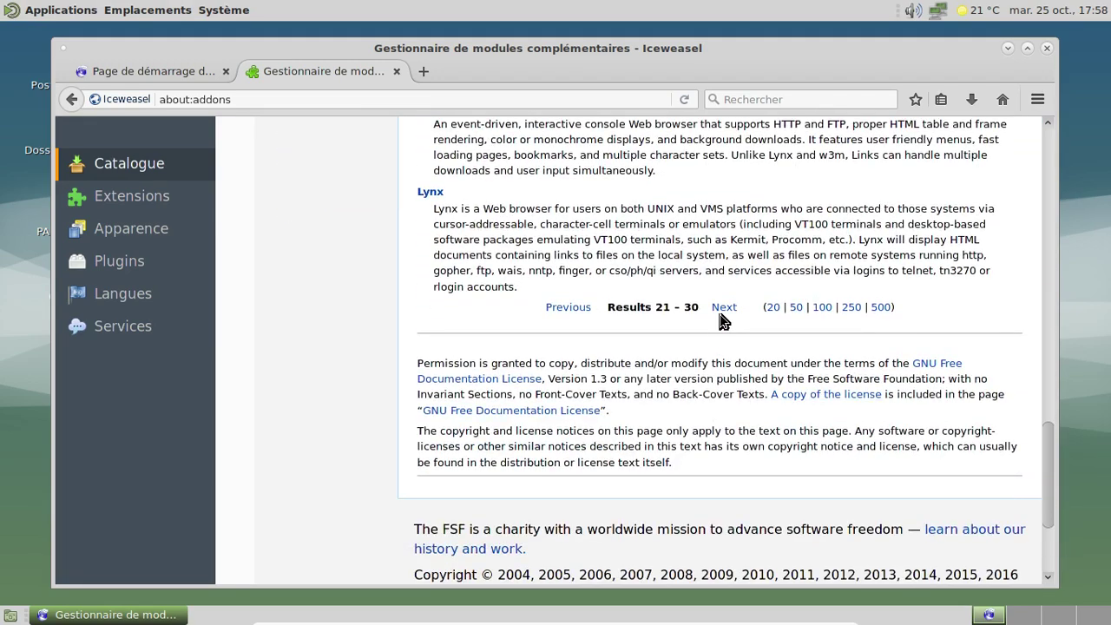
# Page on through the web-browser category and look over results 31 to 50.
pyautogui.click(724, 309)
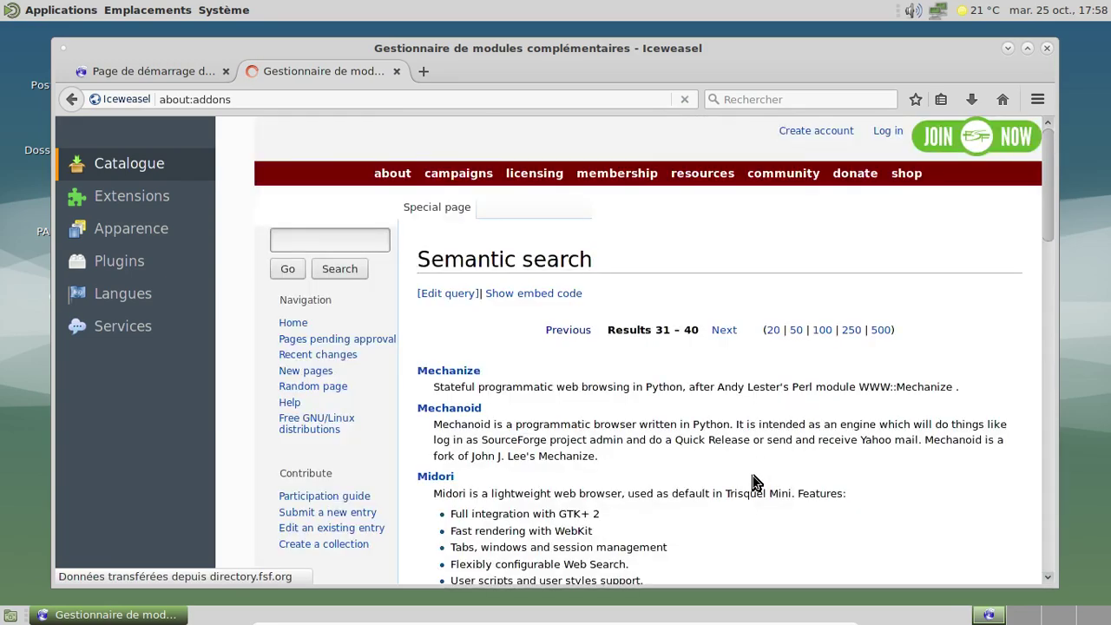
pyautogui.scroll(-10, 753, 482)
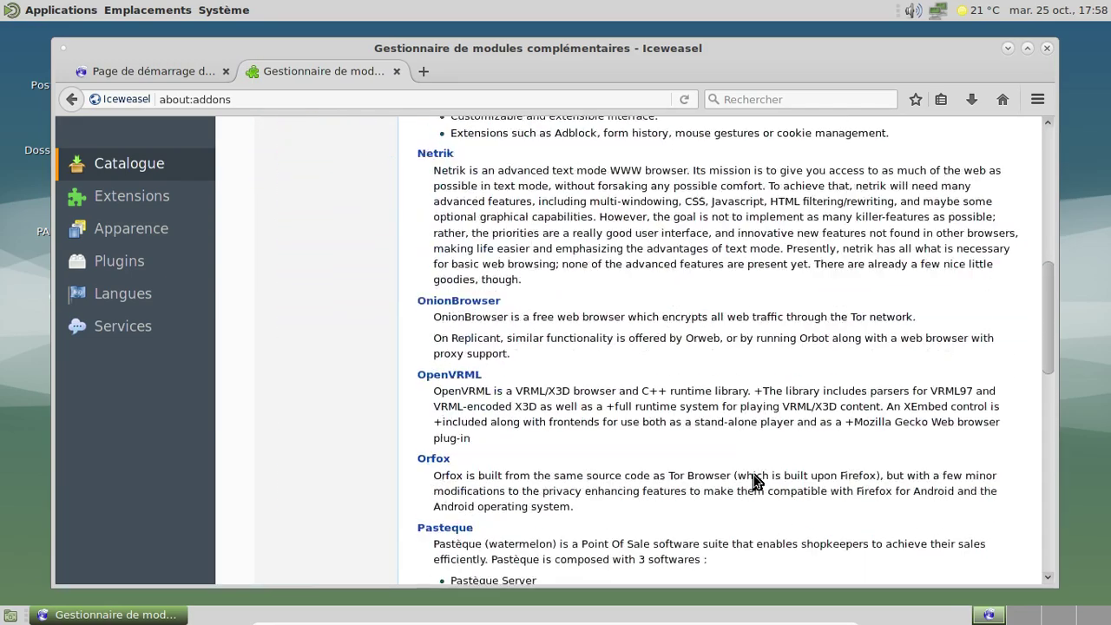
pyautogui.scroll(-5, 755, 477)
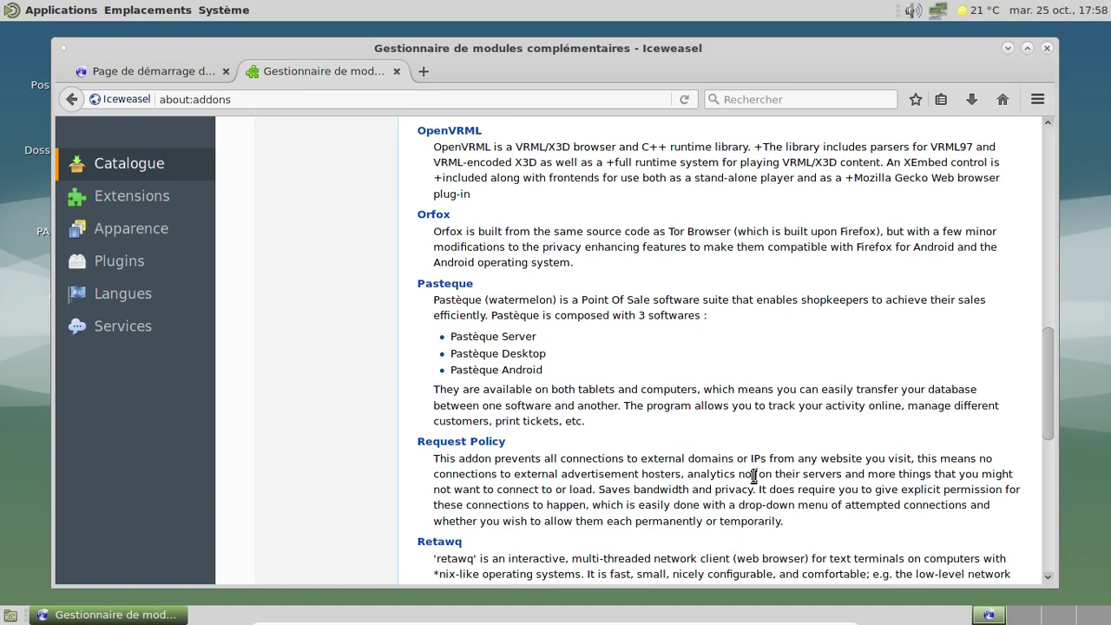
pyautogui.scroll(-4, 753, 476)
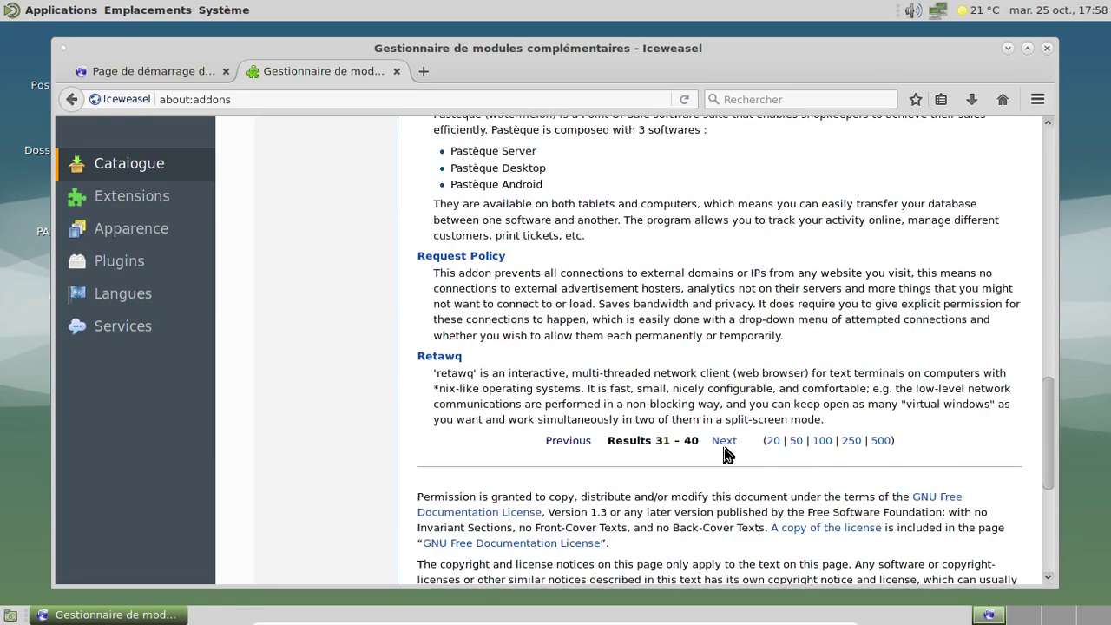
pyautogui.click(725, 447)
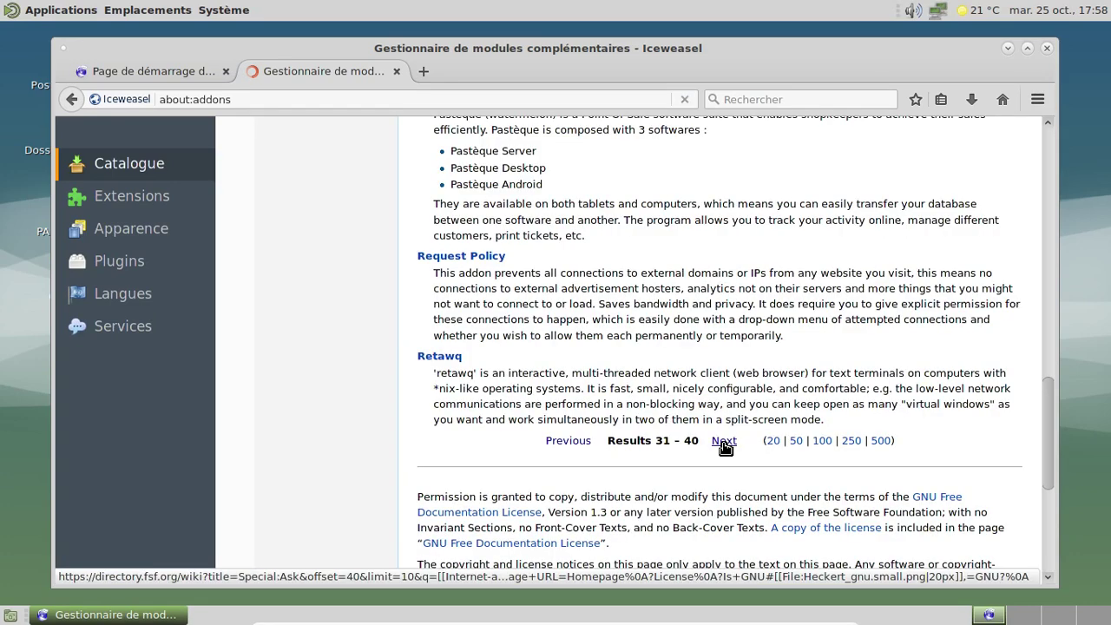
pyautogui.scroll(-7, 725, 444)
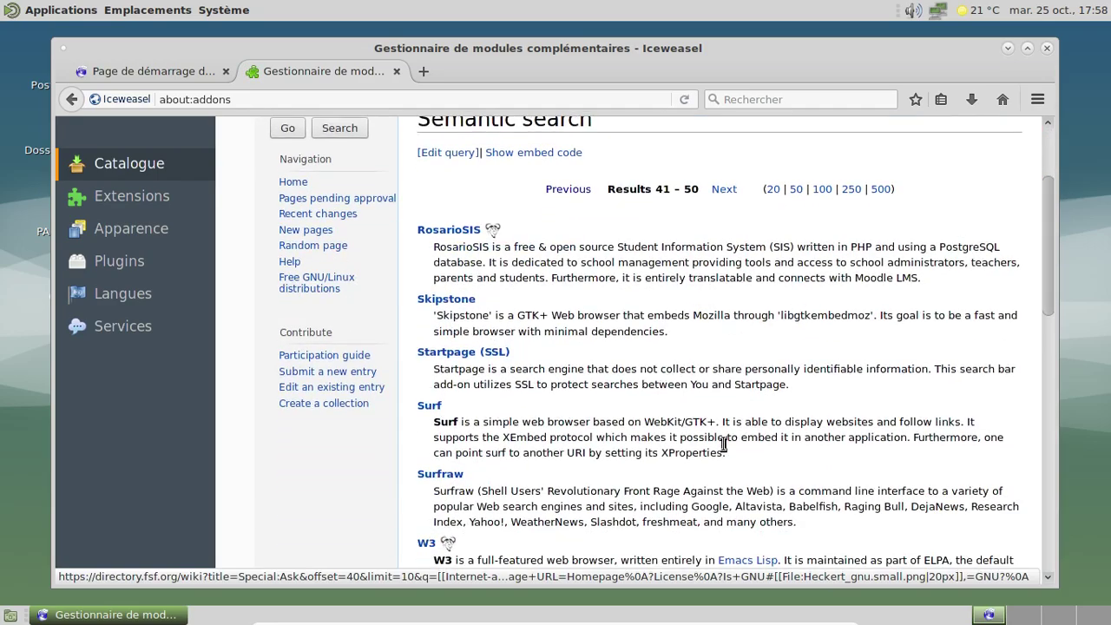
pyautogui.scroll(-6, 724, 444)
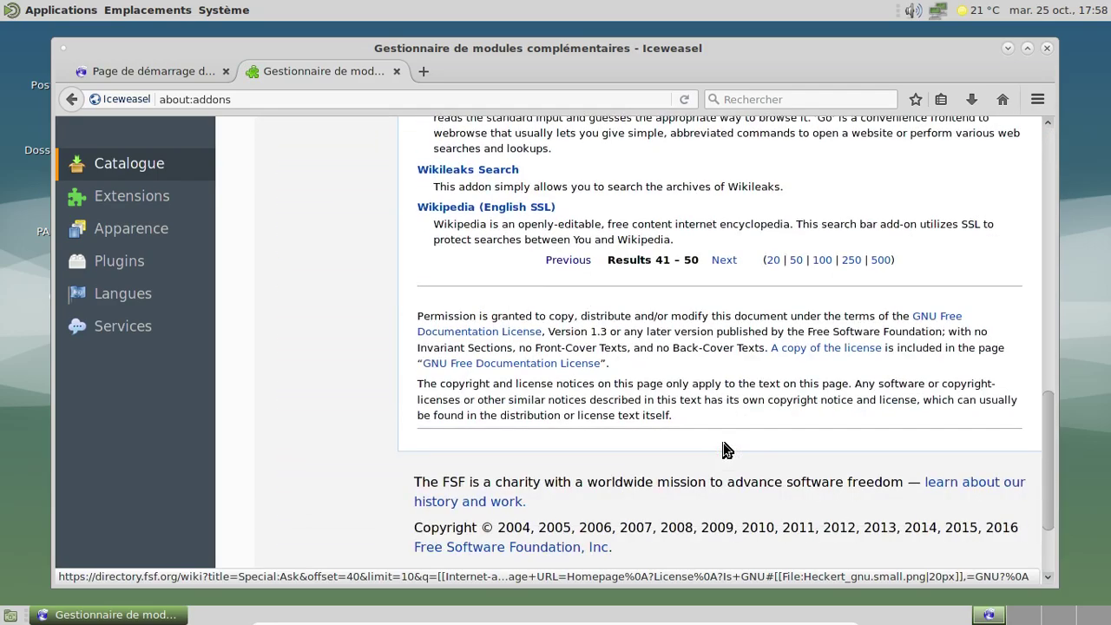
# Search the Free Software Directory for "block" and look through the matching pages.
pyautogui.scroll(13, 725, 448)
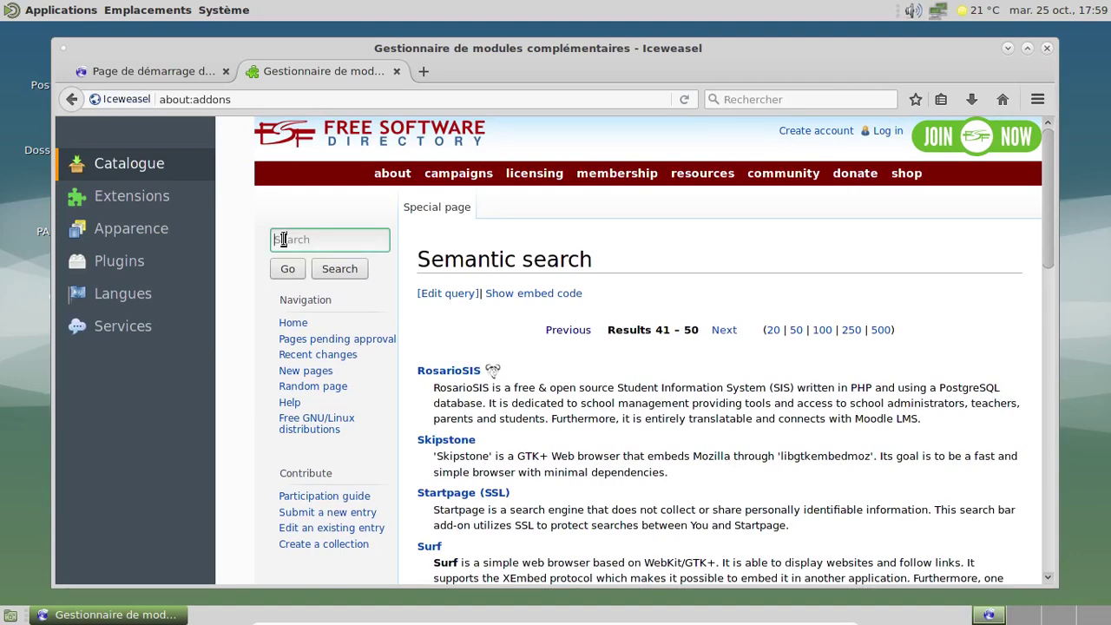
pyautogui.press('Return')
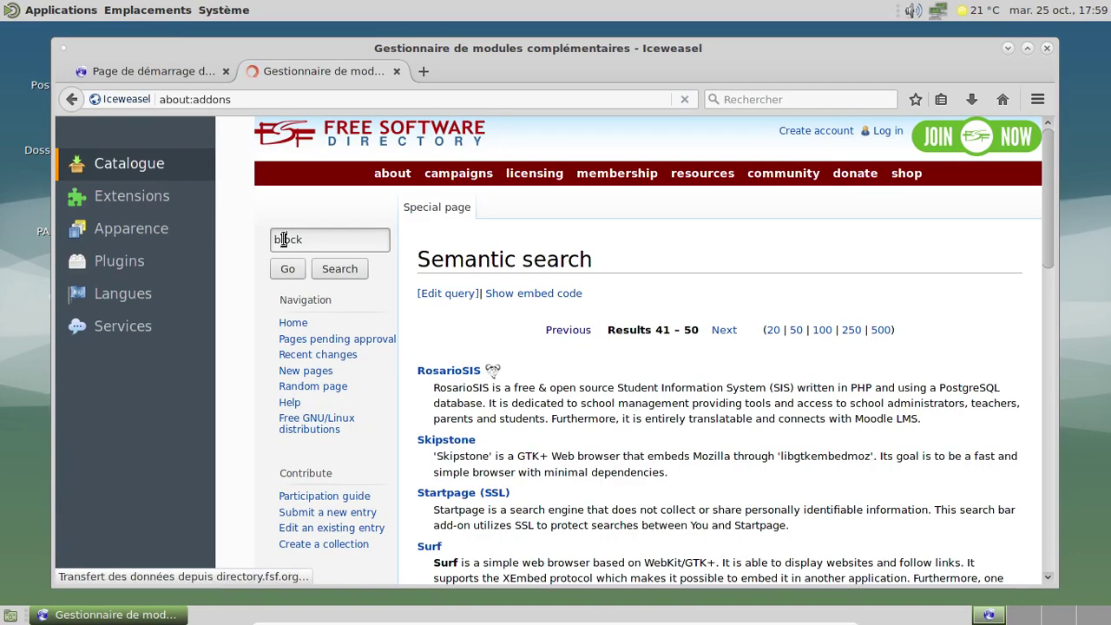
pyautogui.scroll(-8, 566, 379)
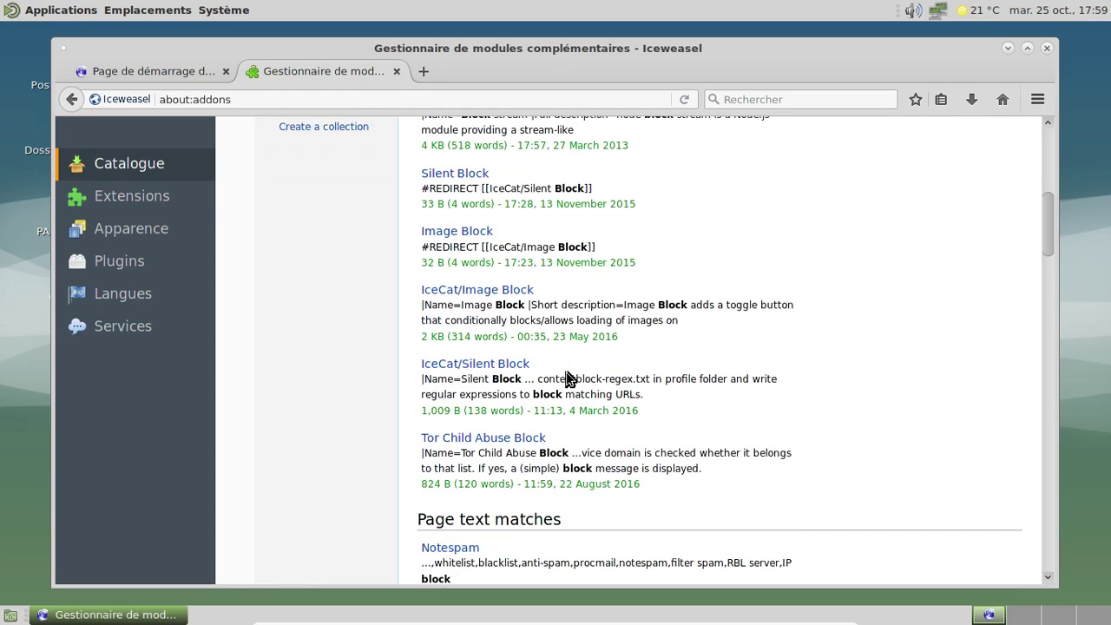
pyautogui.scroll(-6, 566, 379)
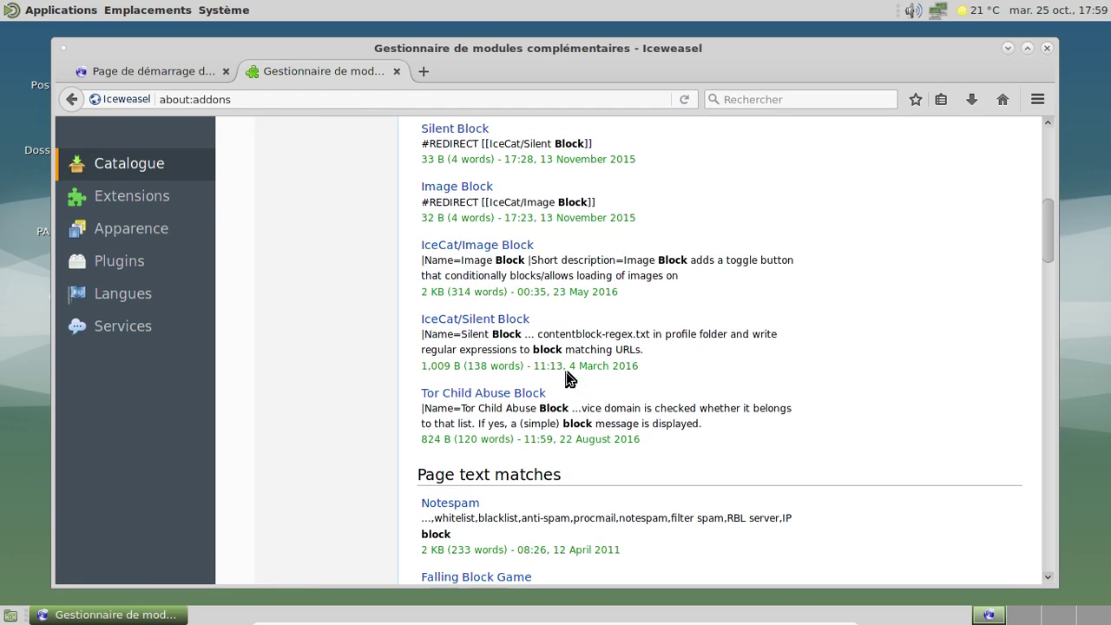
pyautogui.scroll(14, 566, 374)
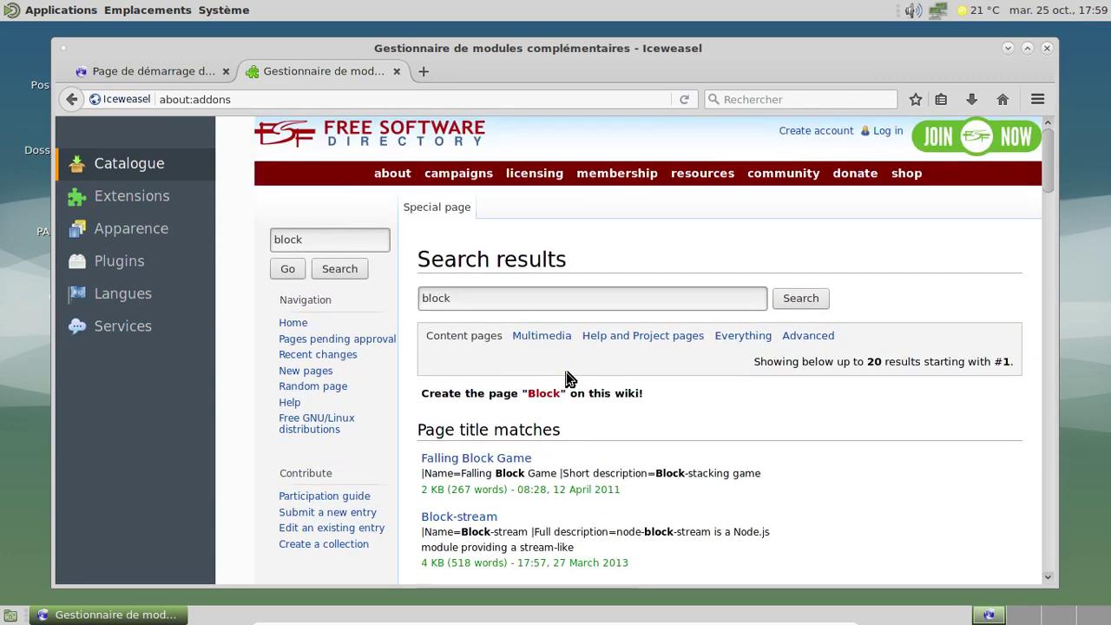
# Change the directory search term to "adblock", run the search, and look over the matches.
pyautogui.click(427, 297)
pyautogui.write('ad')
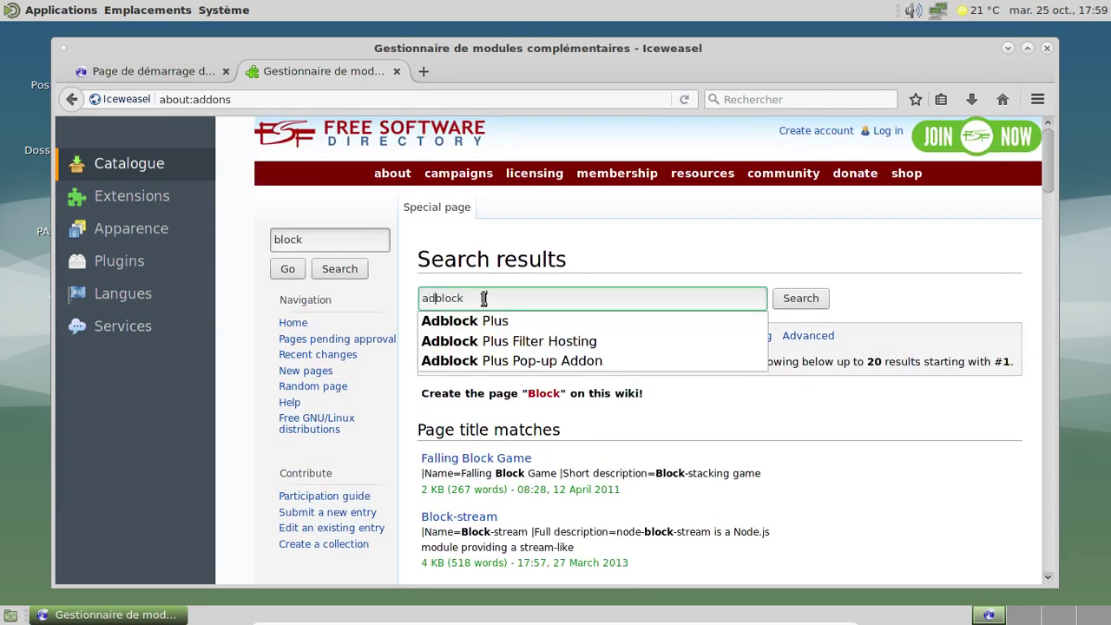
pyautogui.press('Return')
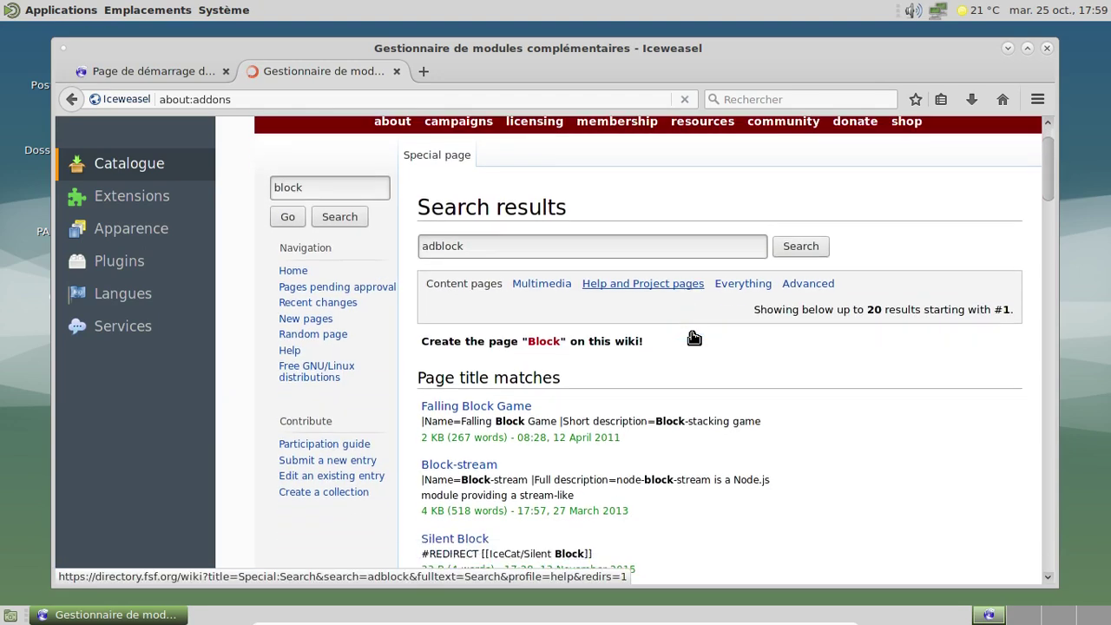
pyautogui.scroll(-4, 691, 337)
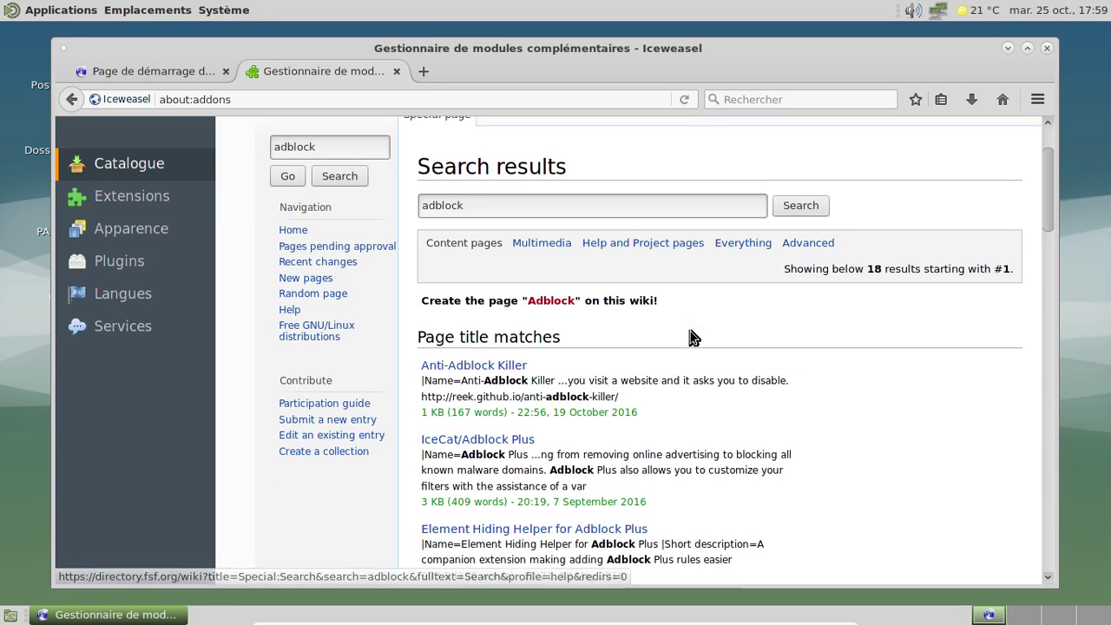
# Review the page title matches for "adblock" in the Free Software Directory.
pyautogui.scroll(-2, 690, 334)
pyautogui.scroll(-2, 690, 335)
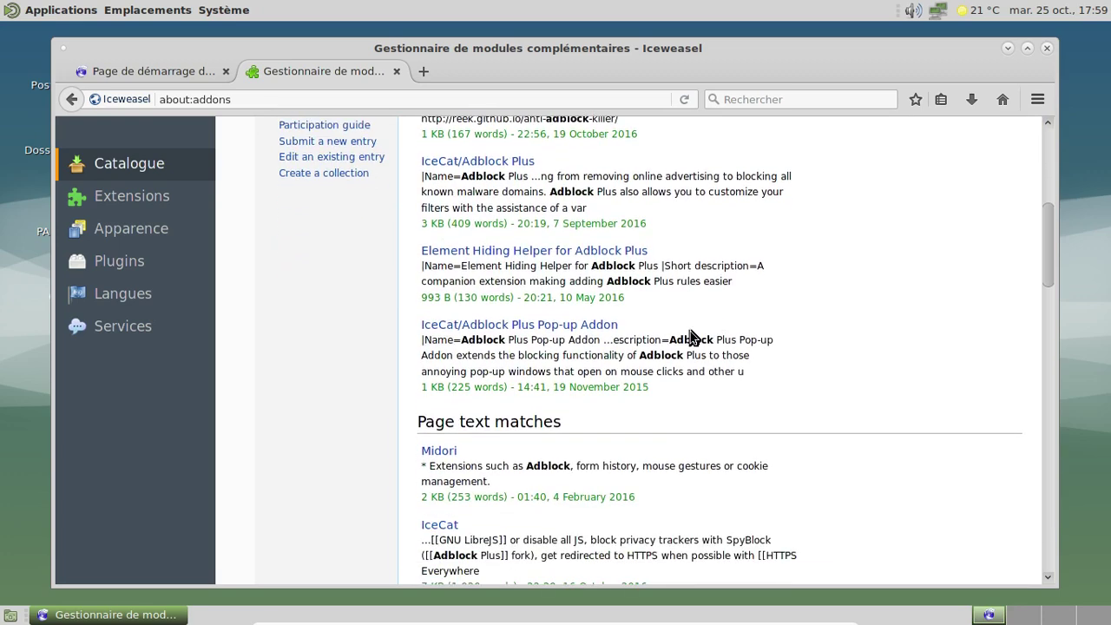
pyautogui.scroll(7, 691, 337)
pyautogui.scroll(1, 691, 338)
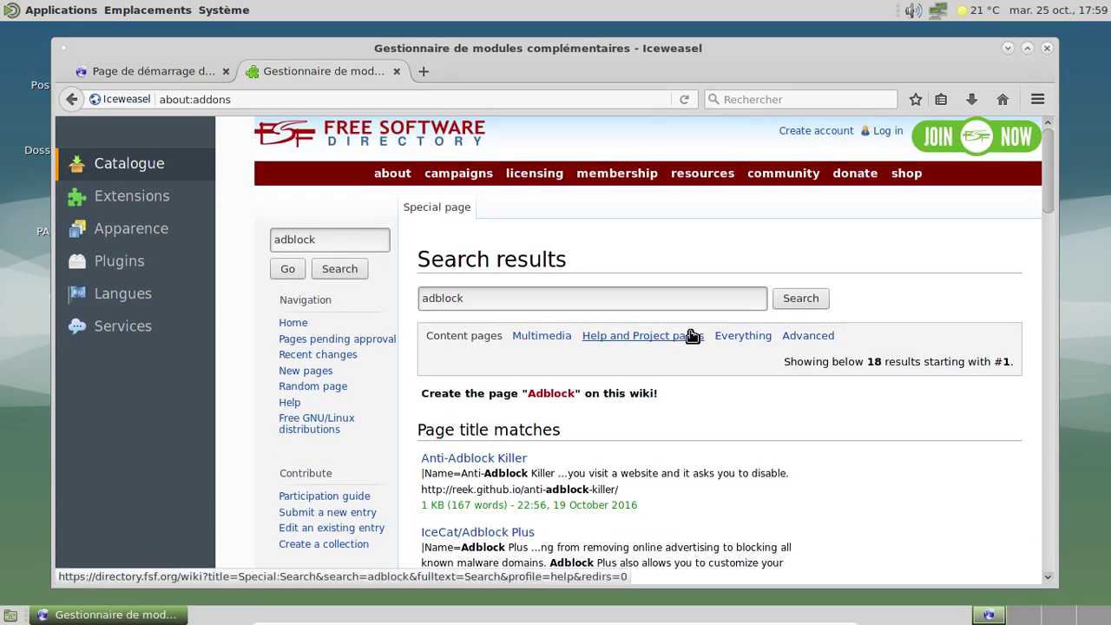
# Open the installed extensions list and search all add-ons for "ublock".
pyautogui.click(141, 198)
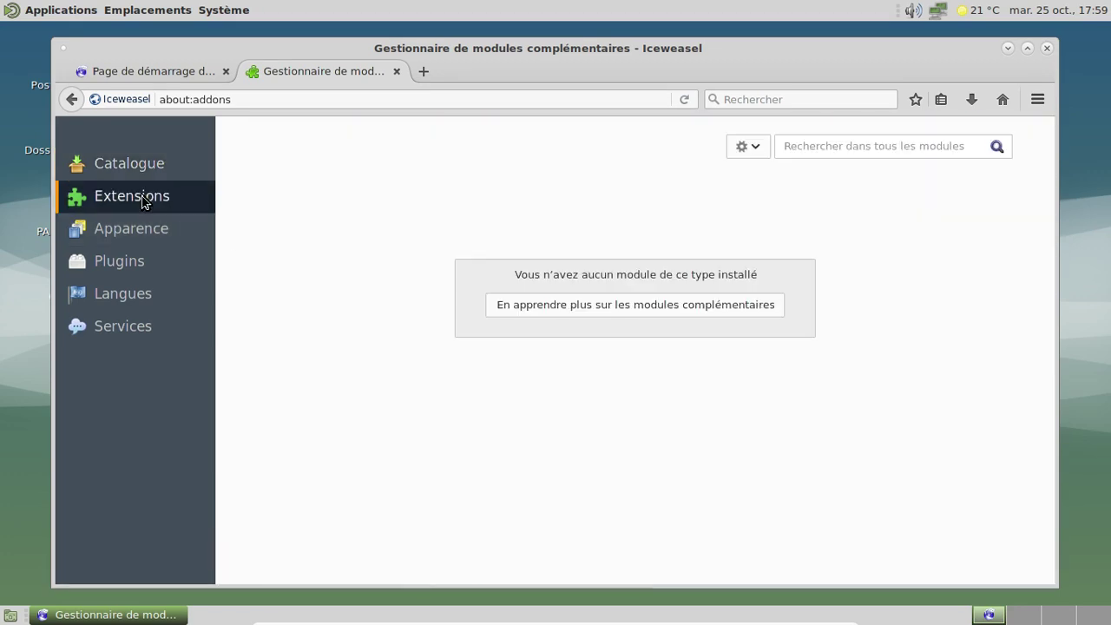
pyautogui.click(826, 148)
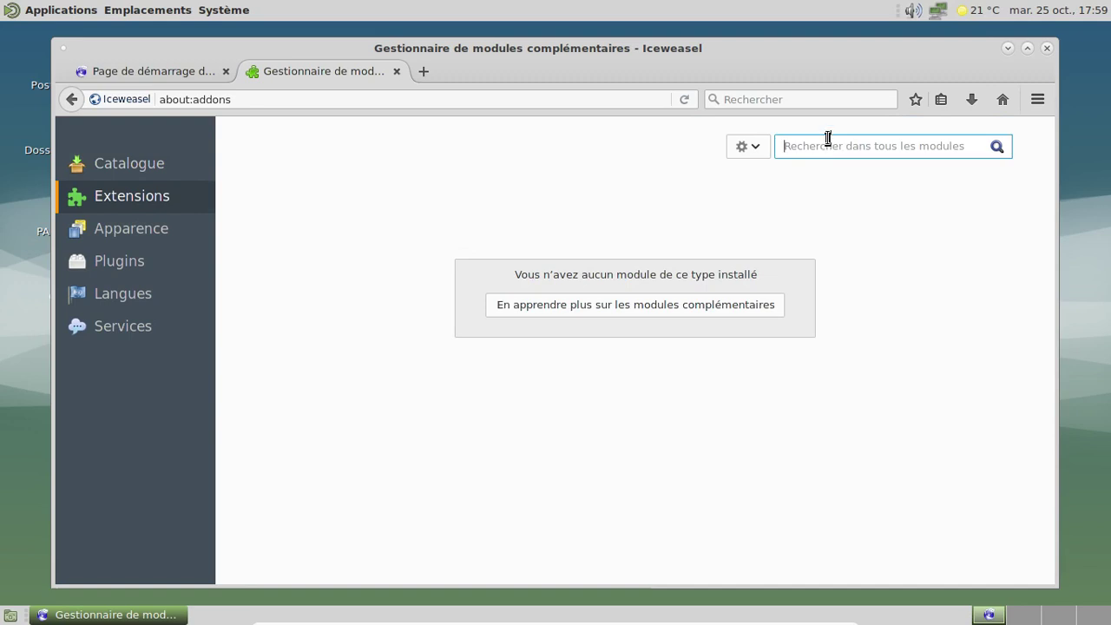
pyautogui.write('ublock')
pyautogui.press('Return')
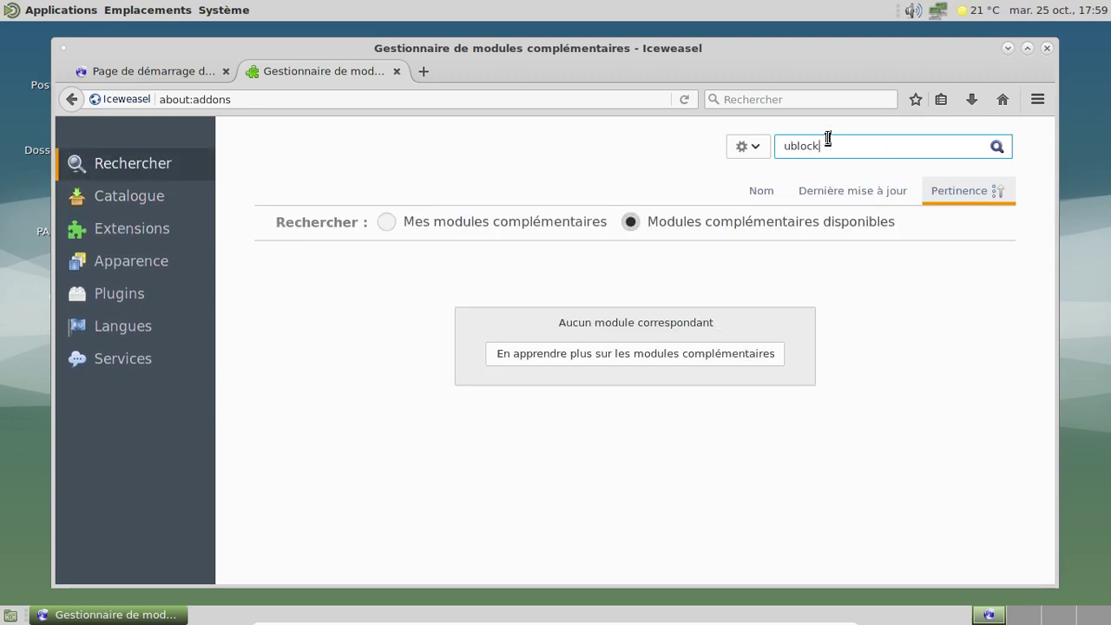
# Replace the add-on search term with "bl" and run it, and enter "adblock" as the following term.
pyautogui.moveTo(828, 146); pyautogui.dragTo(736, 144)
pyautogui.write('bl')
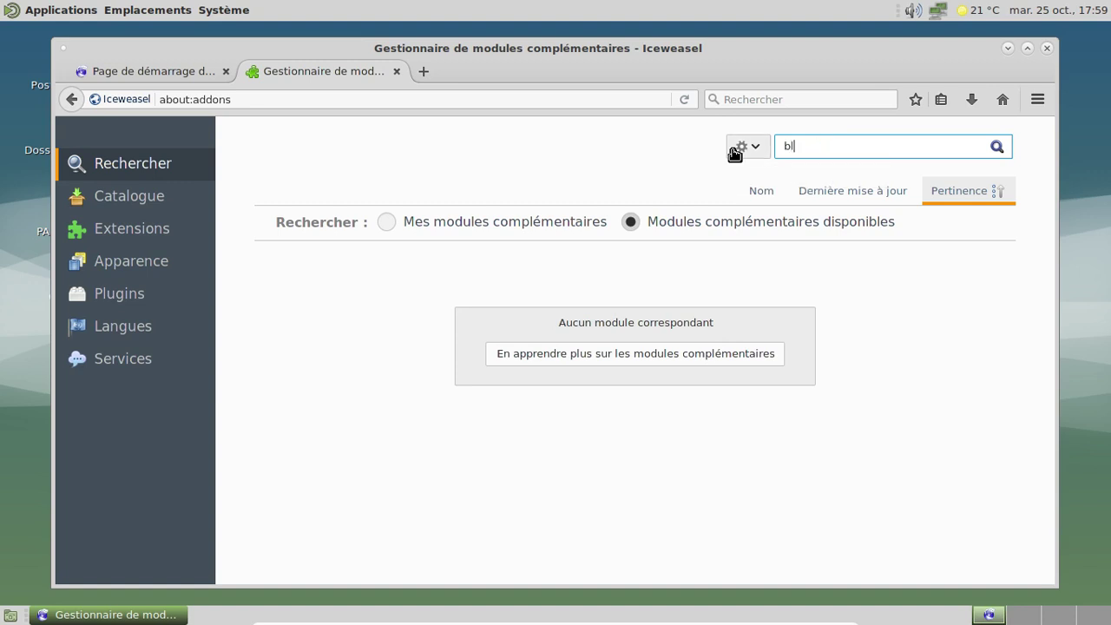
pyautogui.press('Return')
pyautogui.hotkey('ctrl', 'a')
pyautogui.write('adblock')
# Return through the extensions list to the catalogue and examine all the Free Software Directory matches for "adblock".
pyautogui.click(151, 231)
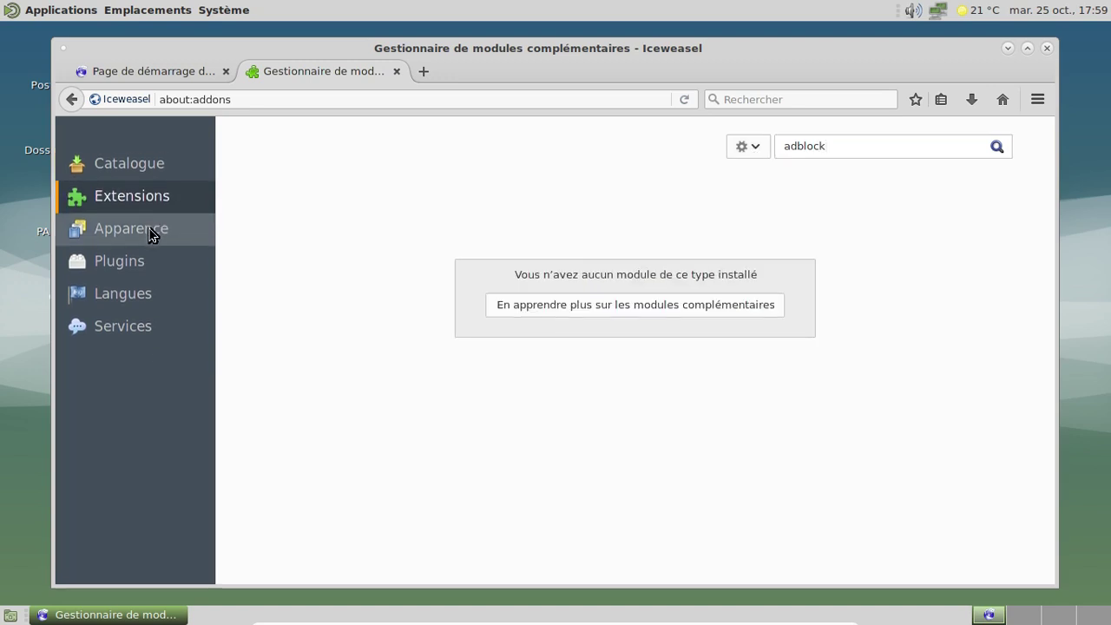
pyautogui.click(626, 304)
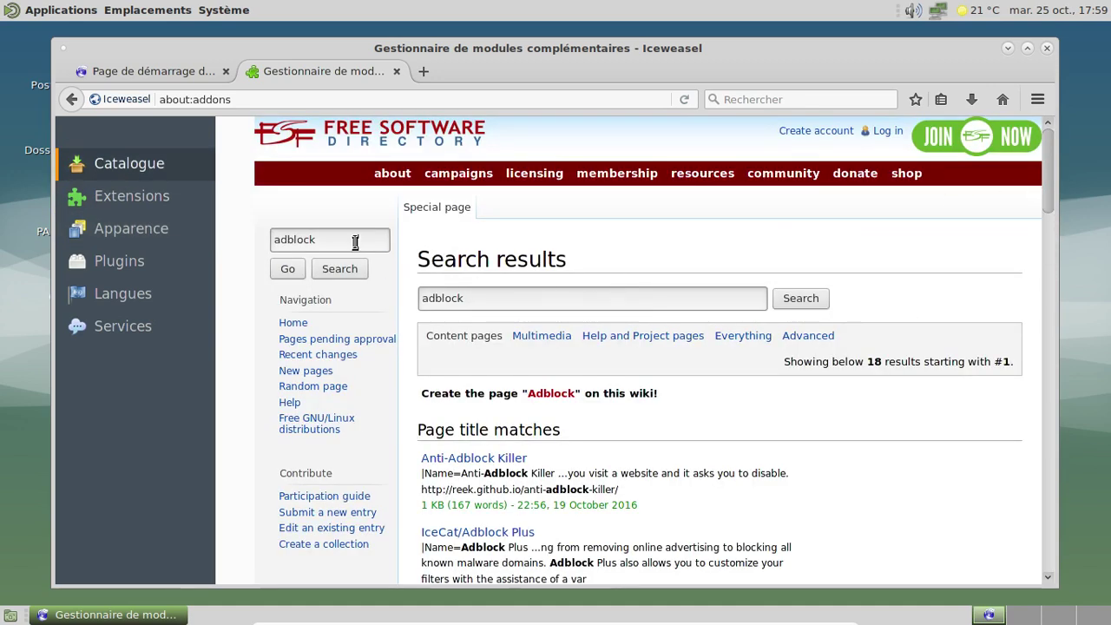
pyautogui.scroll(-2, 788, 339)
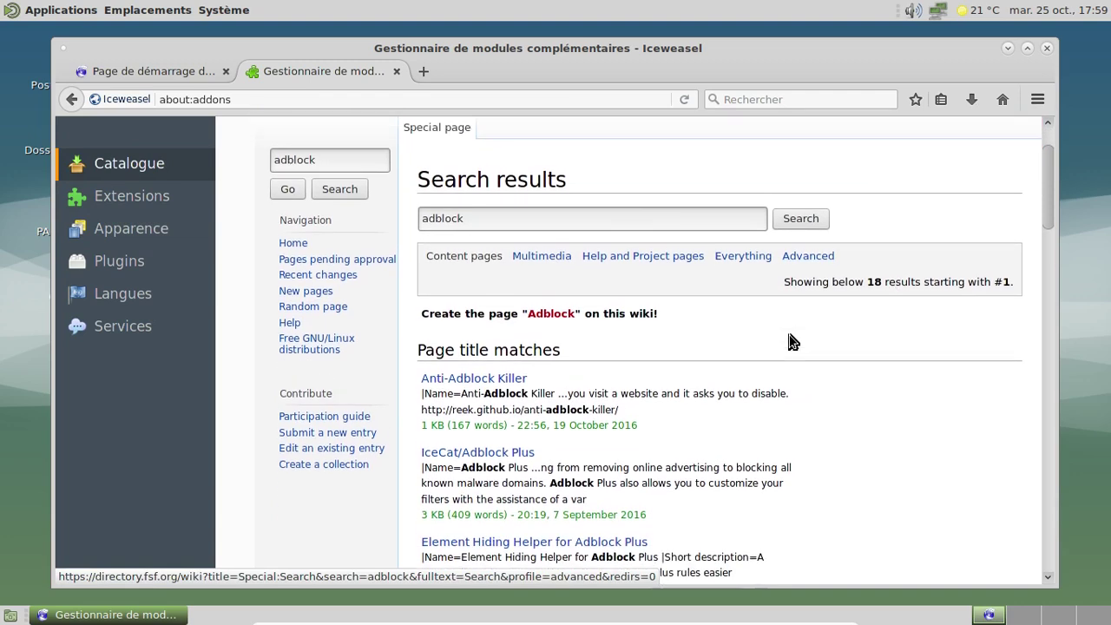
pyautogui.scroll(2, 790, 341)
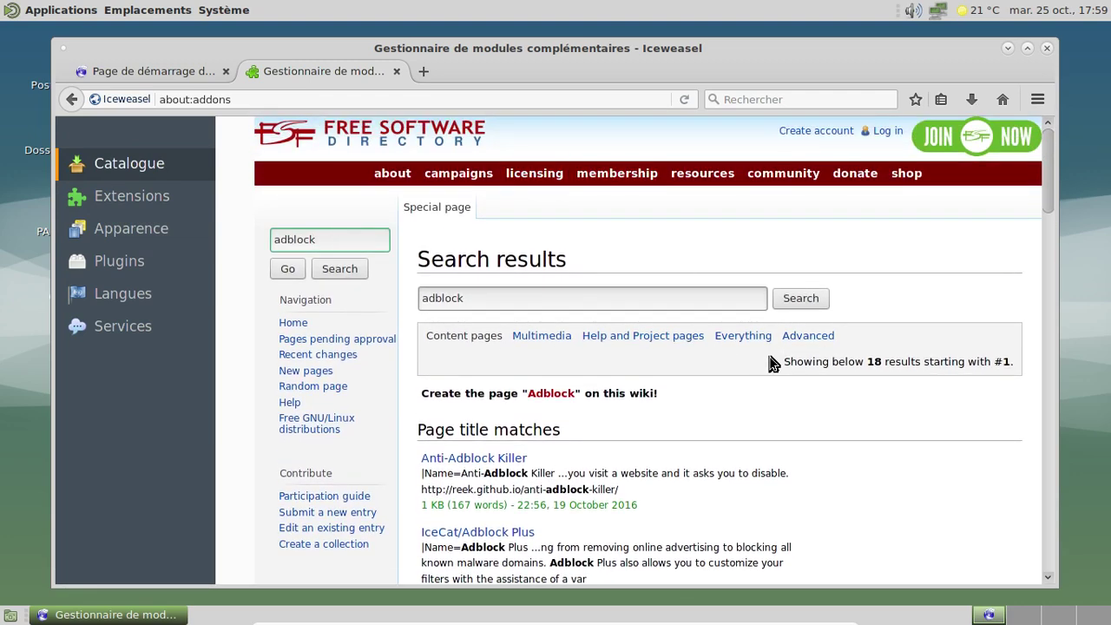
pyautogui.scroll(-7, 773, 363)
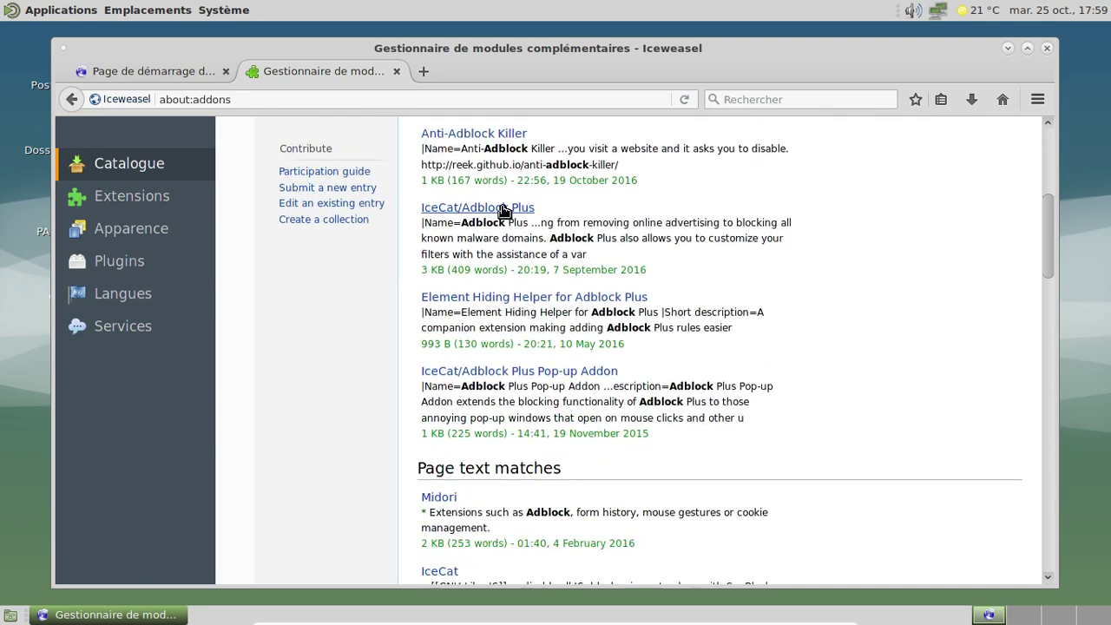
pyautogui.scroll(-3, 737, 371)
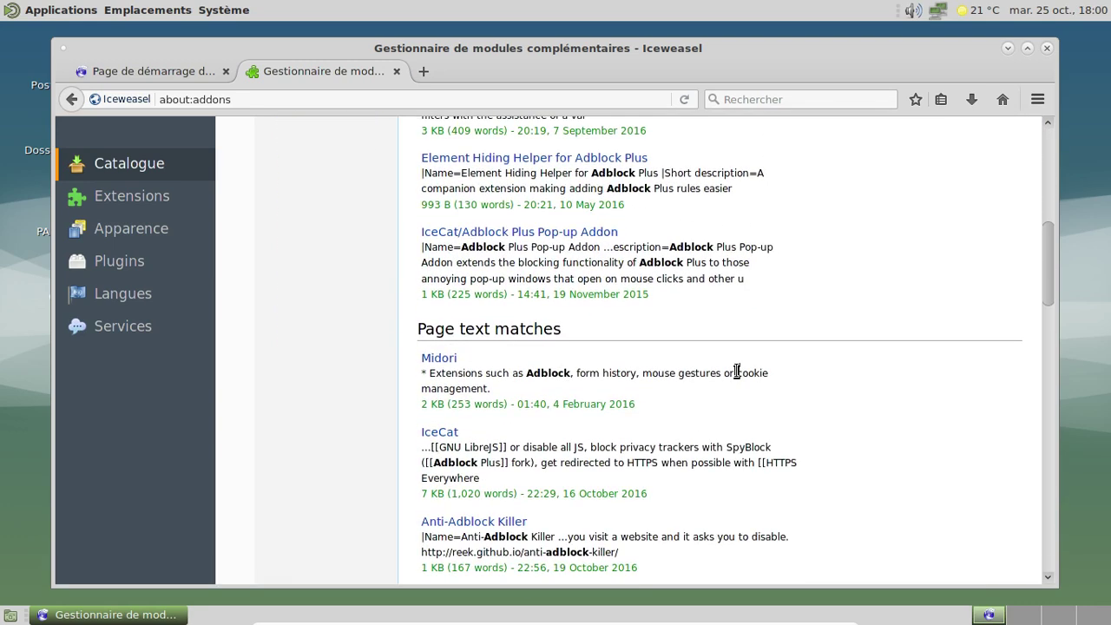
pyautogui.scroll(-7, 737, 372)
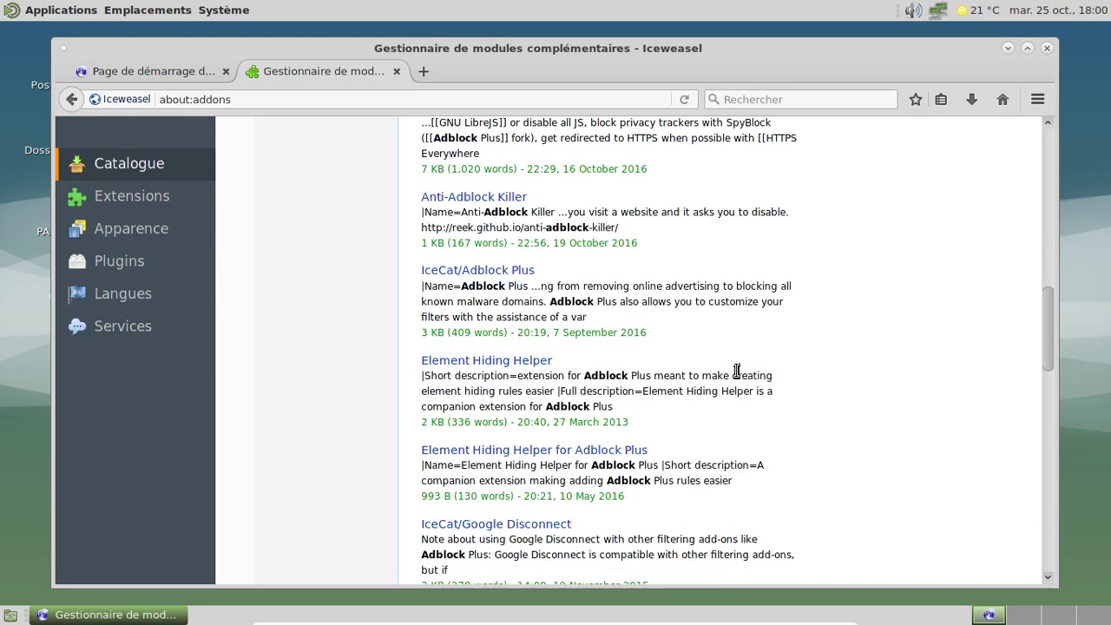
pyautogui.scroll(-9, 737, 372)
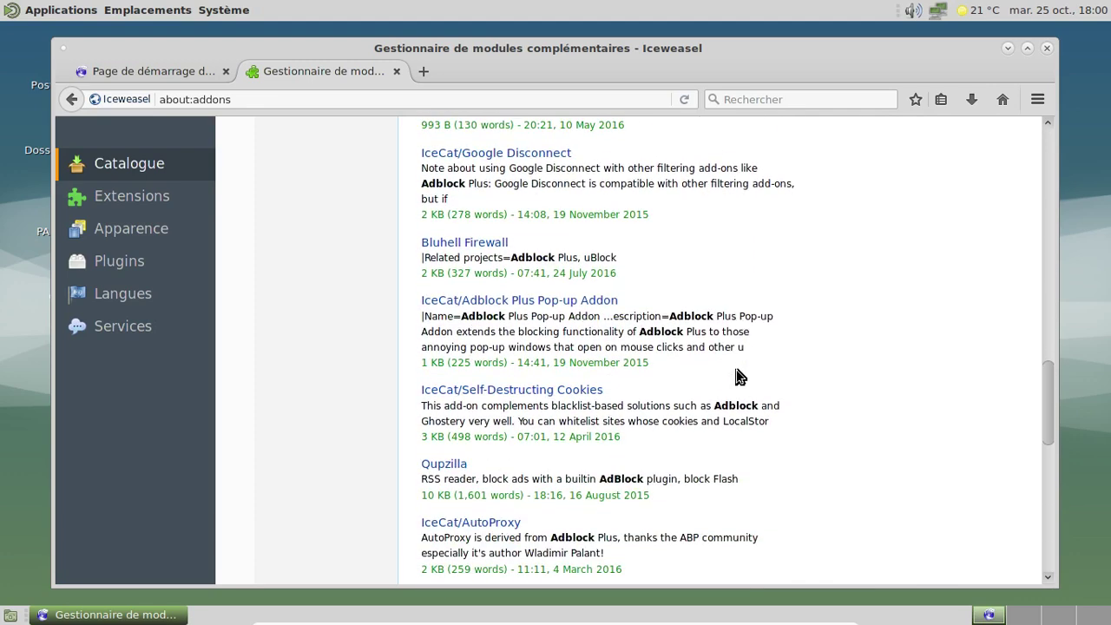
pyautogui.scroll(-9, 737, 372)
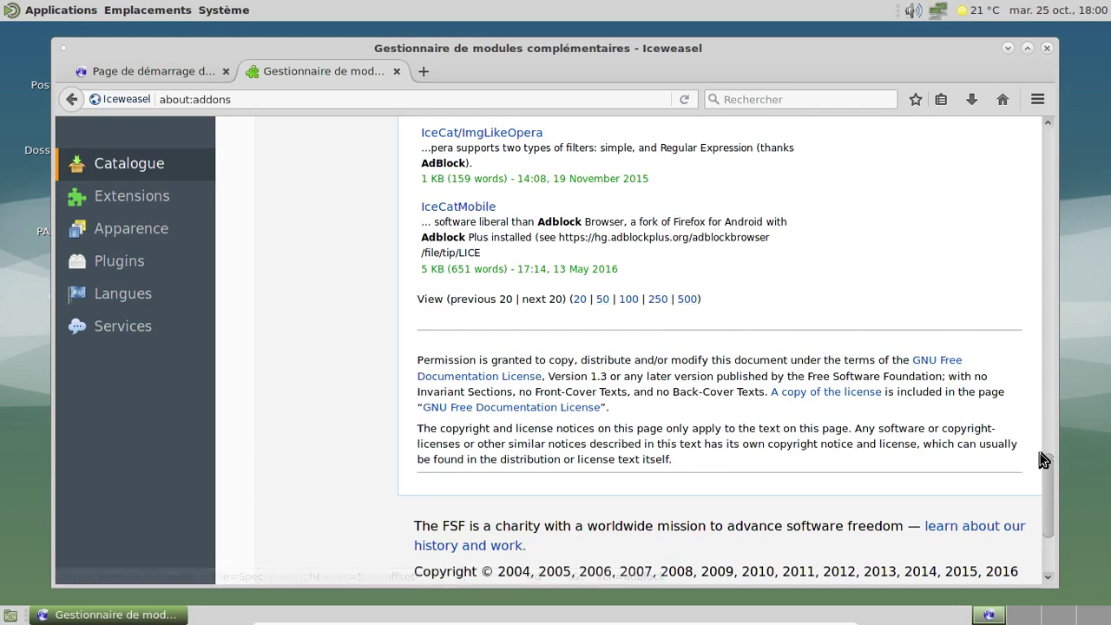
# Change the Free Software Directory search term to "ublock" and run the search.
pyautogui.moveTo(1048, 482); pyautogui.dragTo(1016, 140)
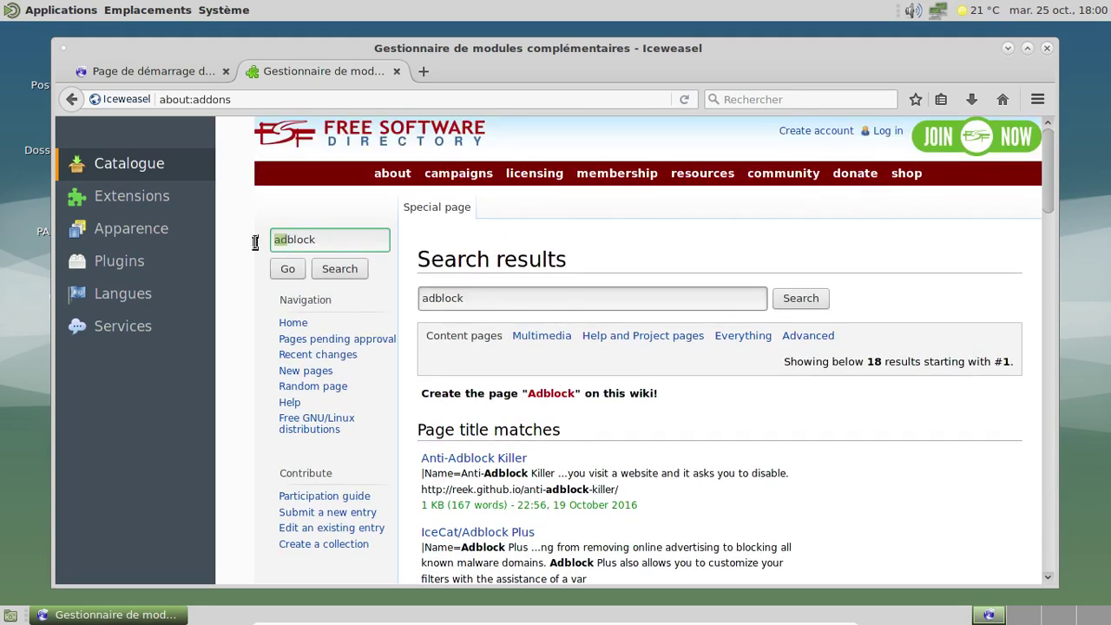
pyautogui.write('u')
pyautogui.press('Return')
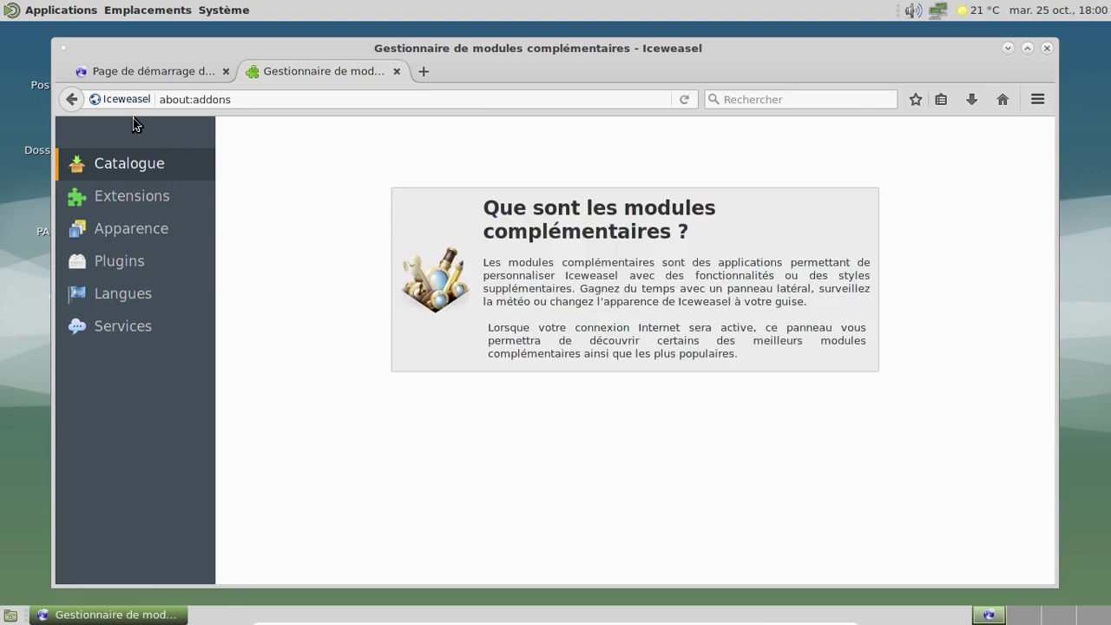
# Go back to the directory's adblock results page and retry the search for "ublock".
pyautogui.click(72, 99)
pyautogui.click(72, 99)
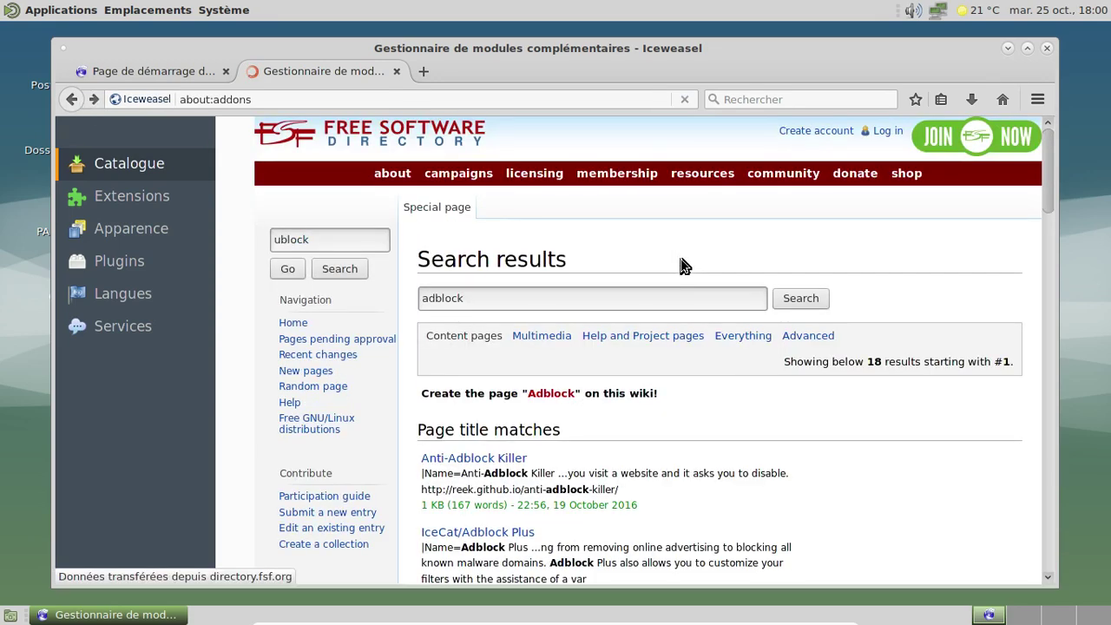
pyautogui.click(96, 101)
pyautogui.click(330, 266)
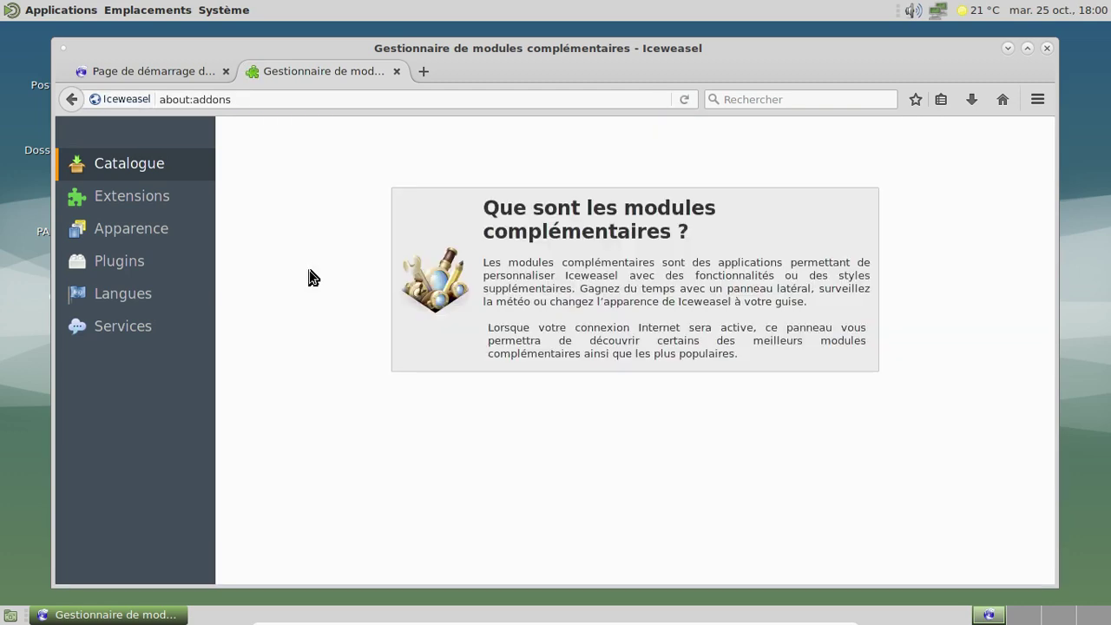
# Check the add-ons manager's appearance, plugins, languages and services lists one after another.
pyautogui.click(158, 227)
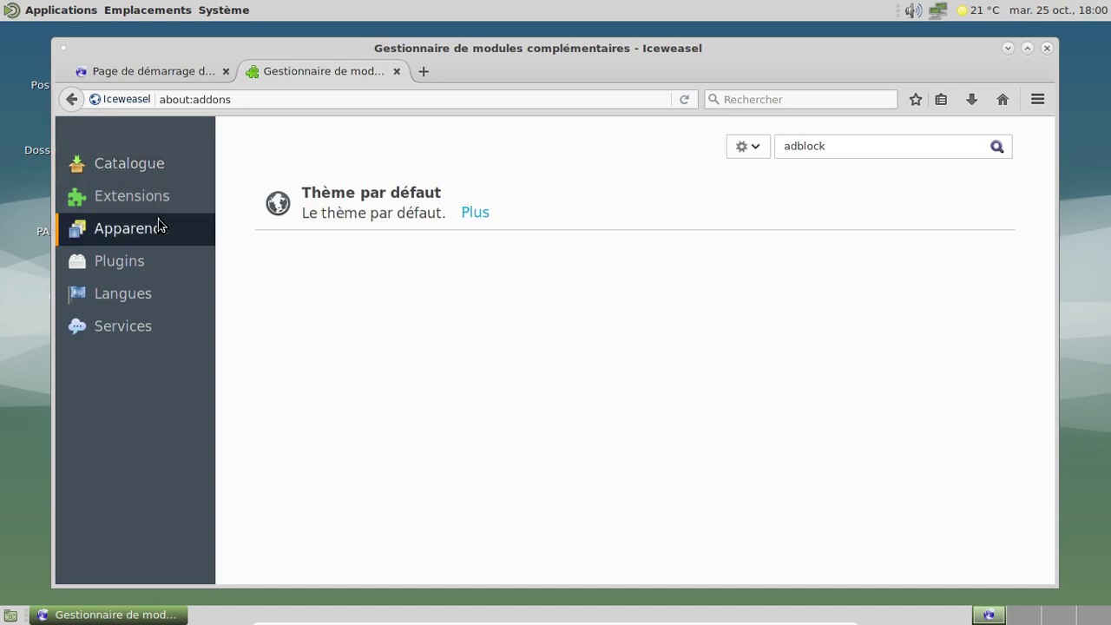
pyautogui.click(156, 263)
pyautogui.click(148, 295)
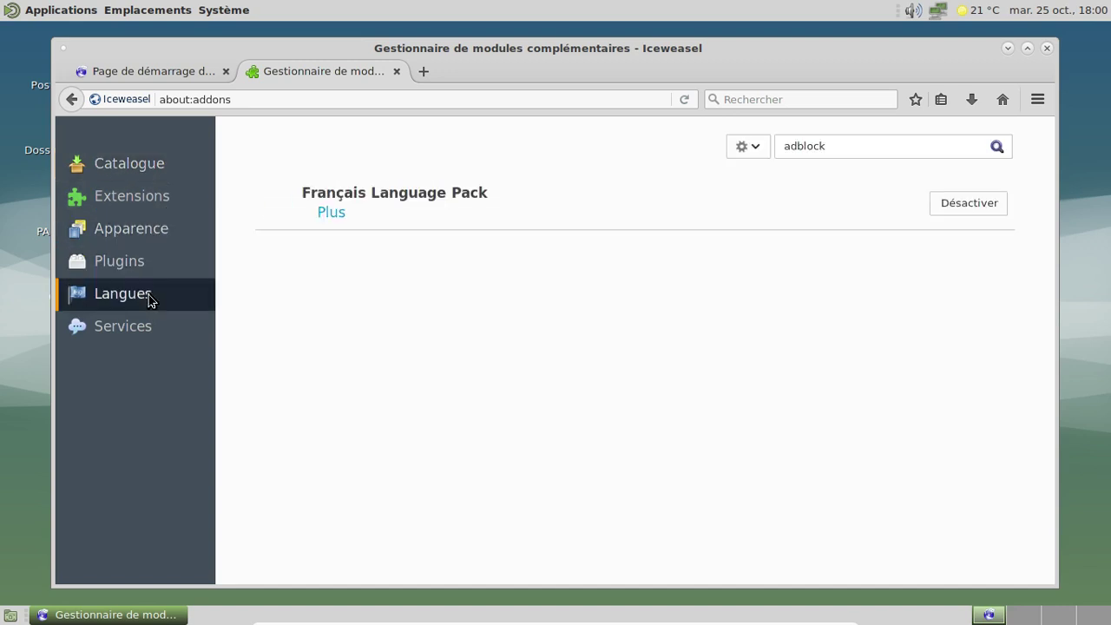
pyautogui.click(145, 334)
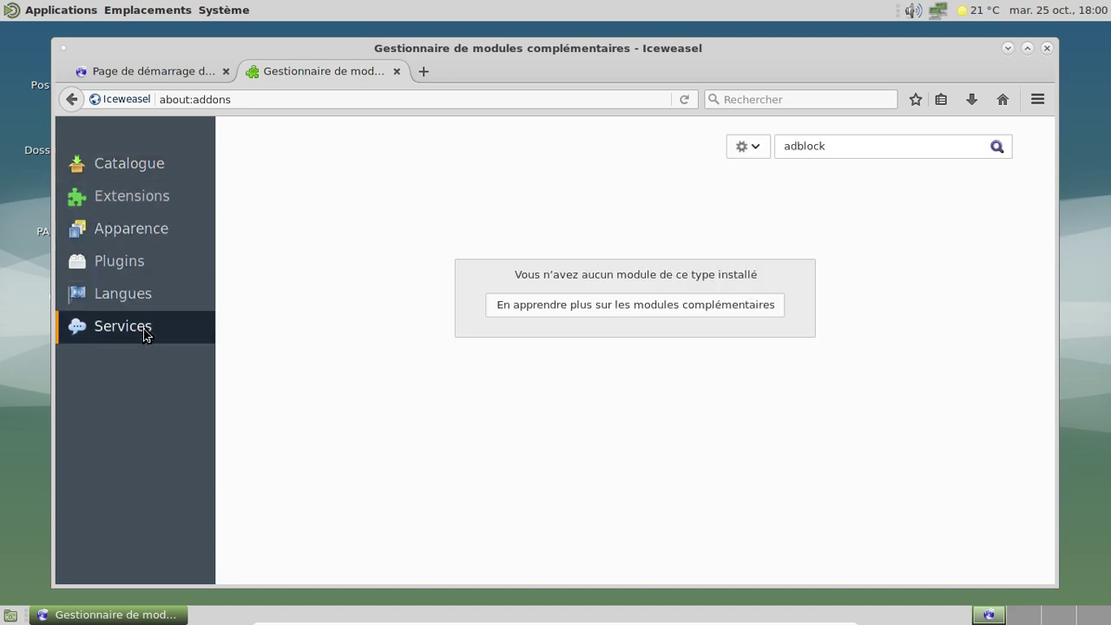
# Reopen the add-ons catalogue and search the Free Software Directory for "mblock".
pyautogui.click(131, 172)
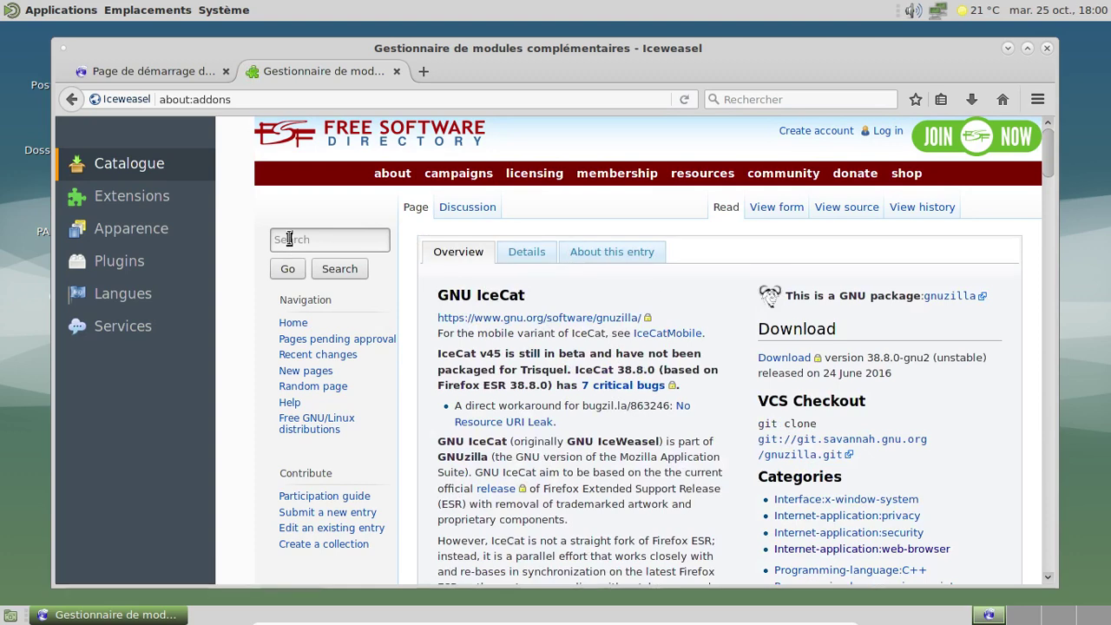
pyautogui.click(289, 237)
pyautogui.write('mblock')
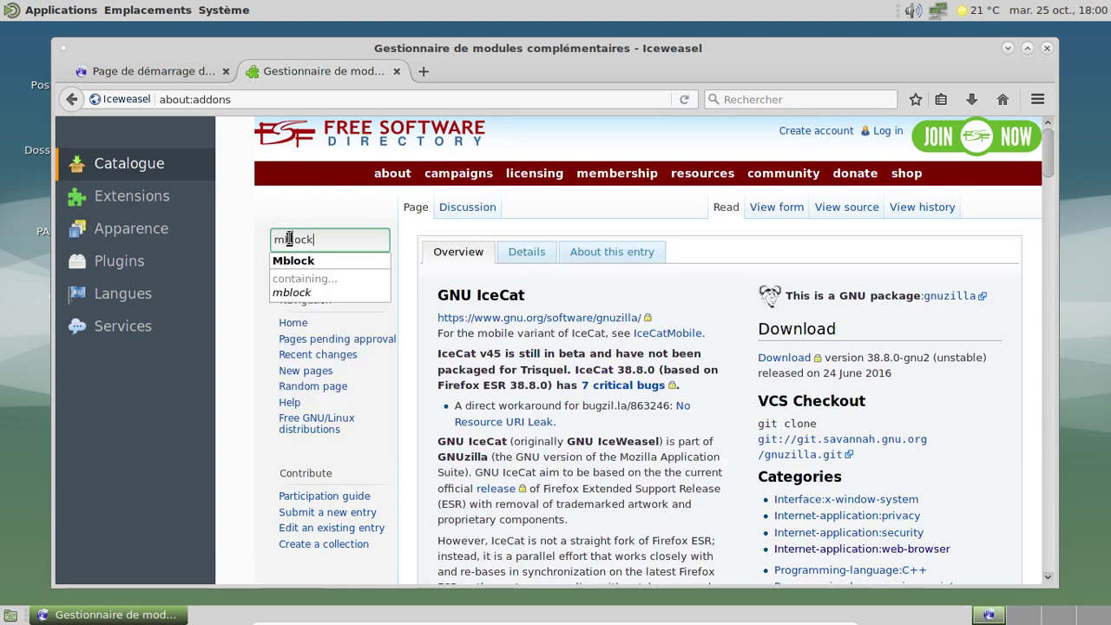
pyautogui.press('Return')
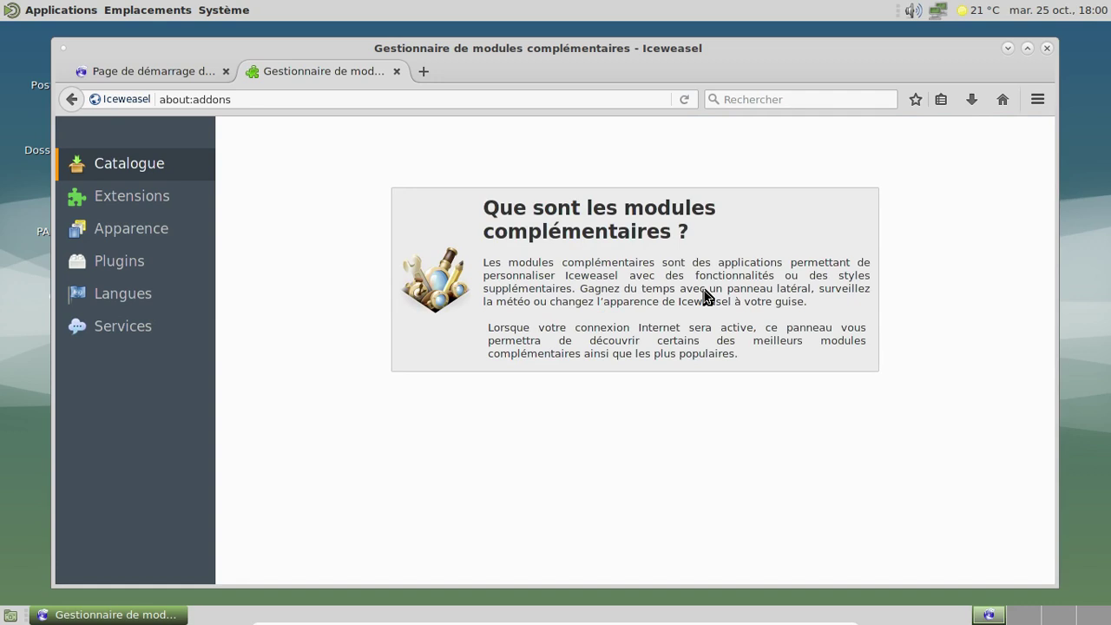
# Close the add-ons manager and load bandcamp.com in the remaining tab.
pyautogui.click(397, 71)
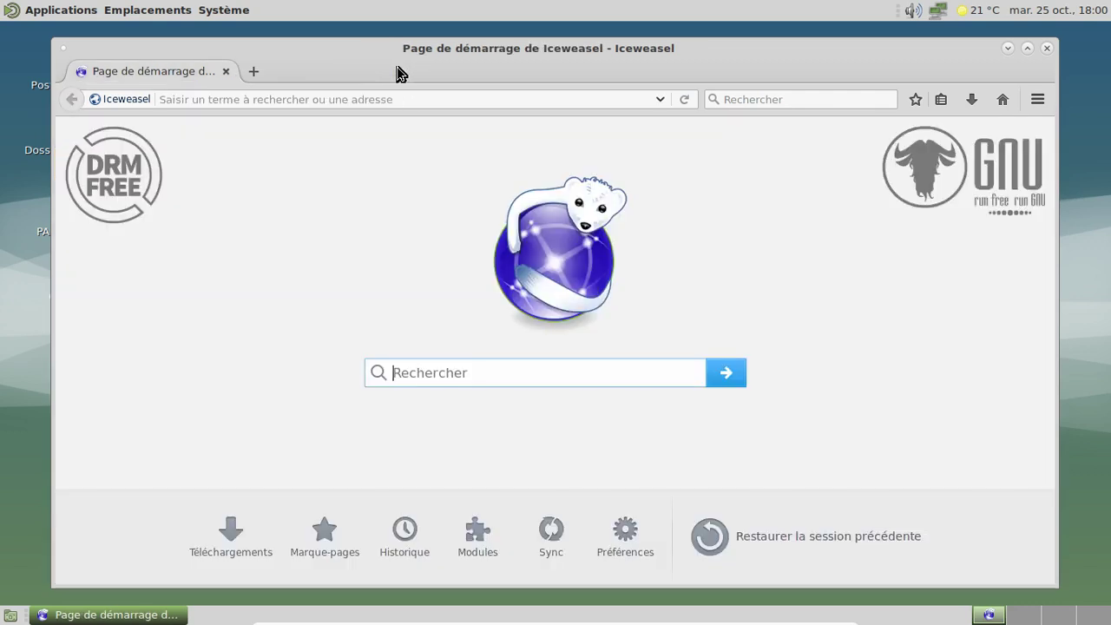
pyautogui.click(256, 100)
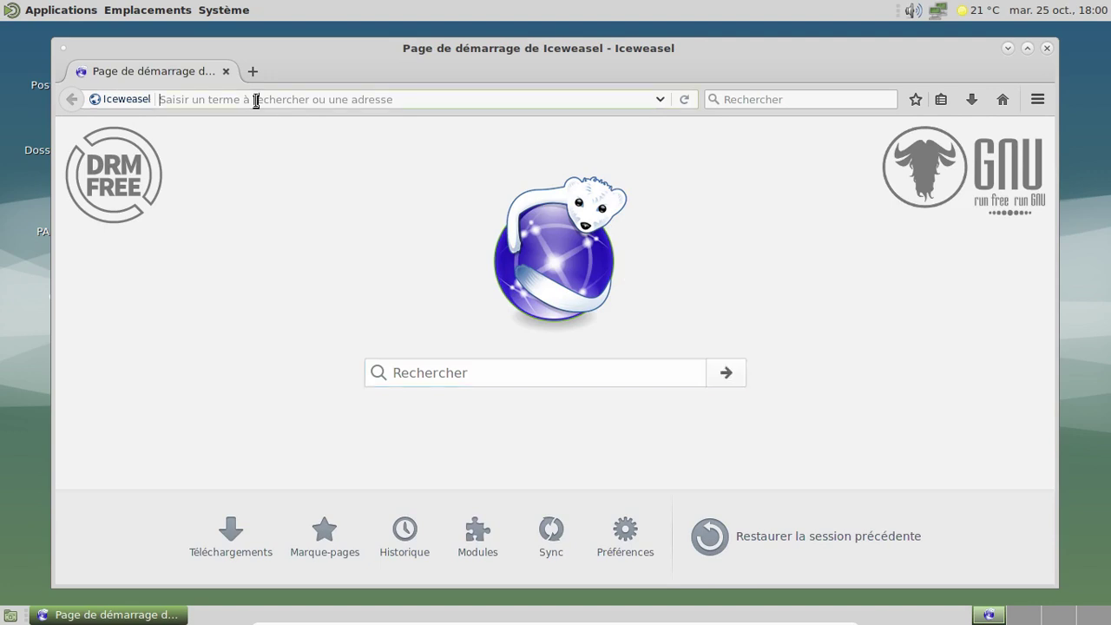
pyautogui.write('bandcamp')
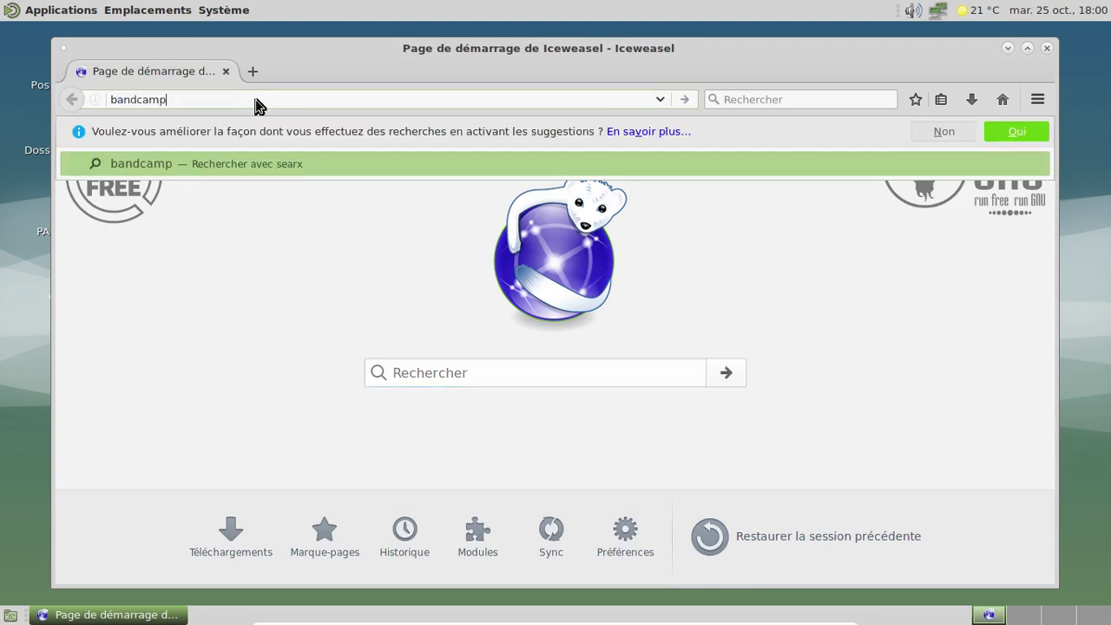
pyautogui.write('.Com')
pyautogui.press('Return')
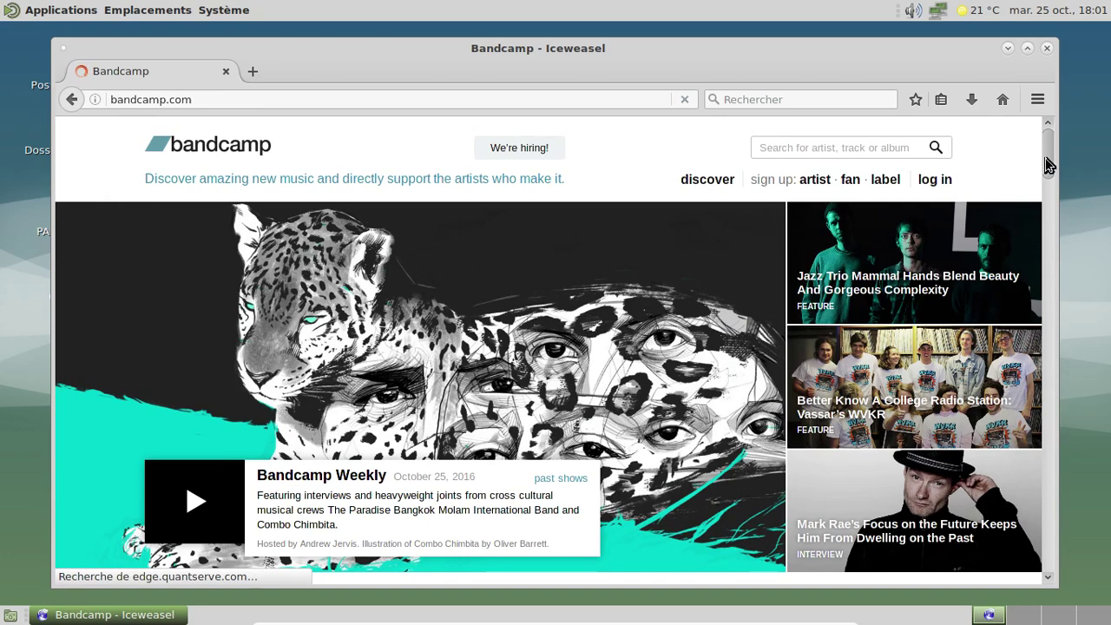
# Look through the Bandcamp home page and play "Something For Us" by Space Cubs from New and Notable.
pyautogui.scroll(-10, 903, 243)
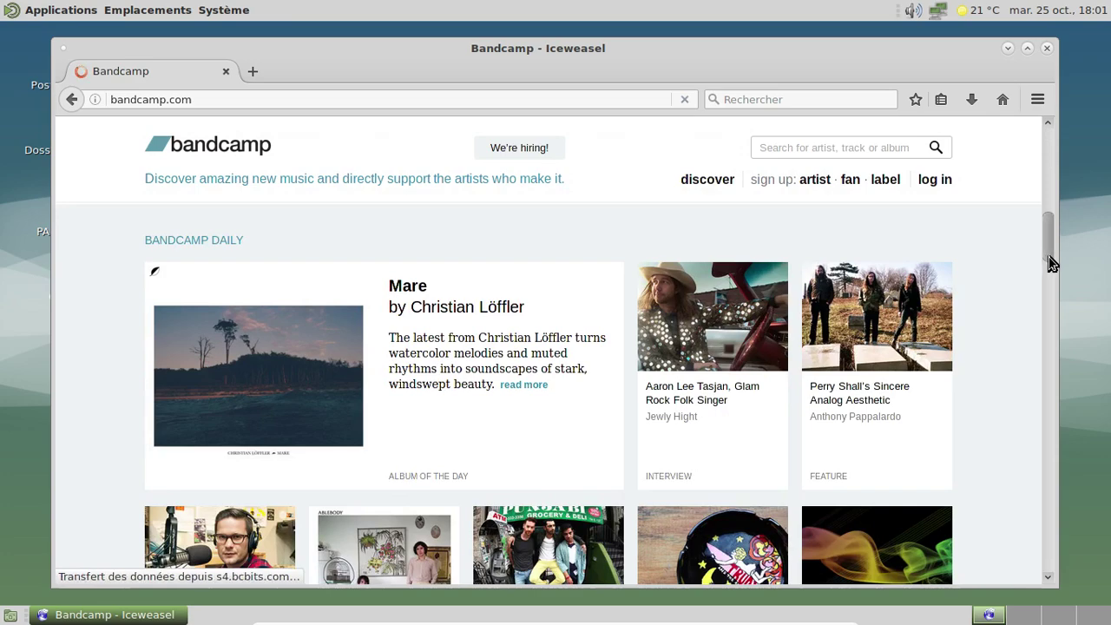
pyautogui.scroll(-4, 1048, 254)
pyautogui.scroll(-5, 913, 319)
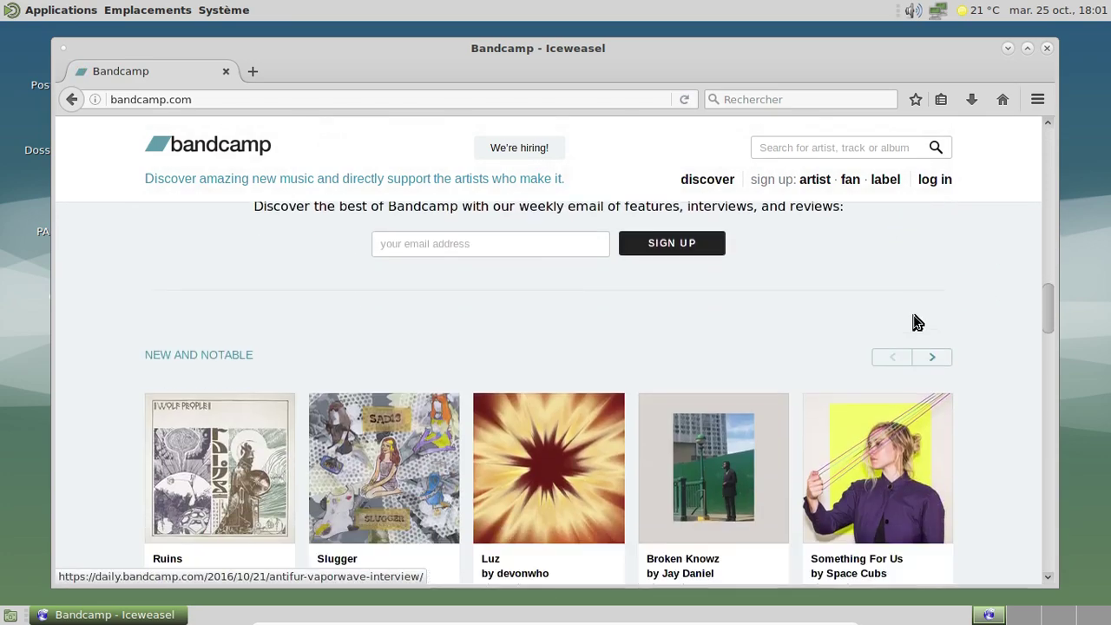
pyautogui.scroll(-8, 914, 320)
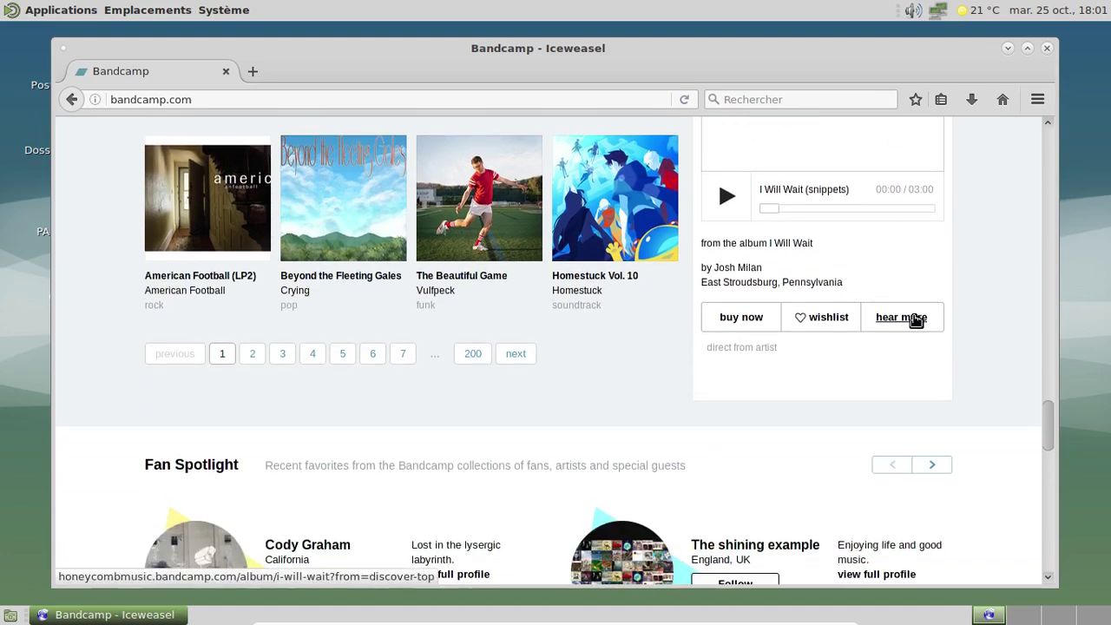
pyautogui.scroll(-4, 916, 321)
pyautogui.scroll(-6, 915, 322)
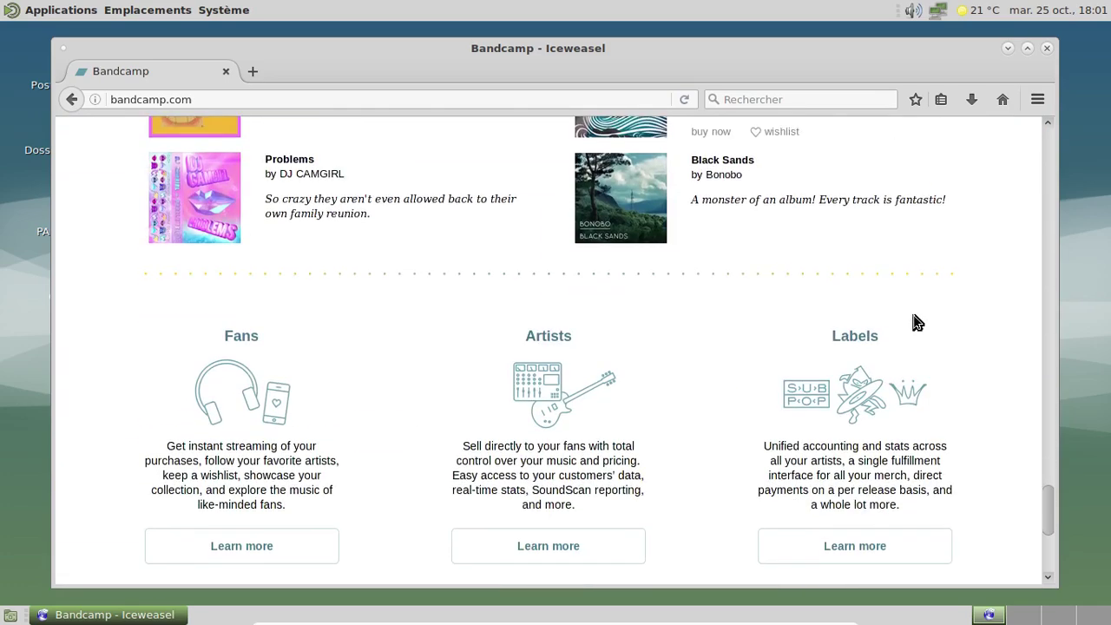
pyautogui.moveTo(1050, 517); pyautogui.dragTo(1018, 308)
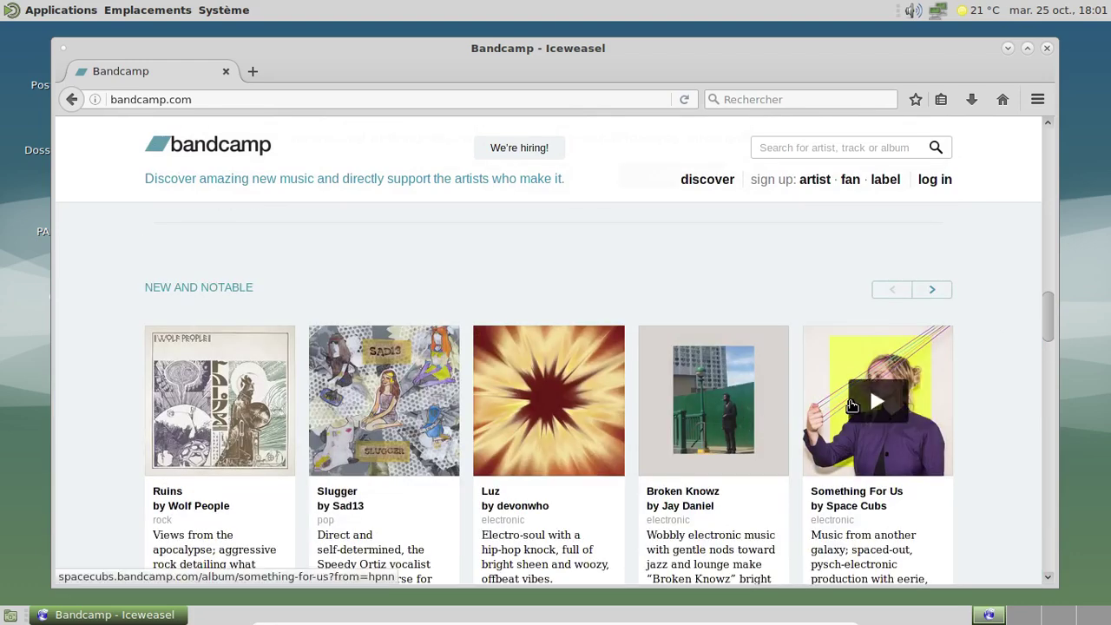
pyautogui.click(852, 405)
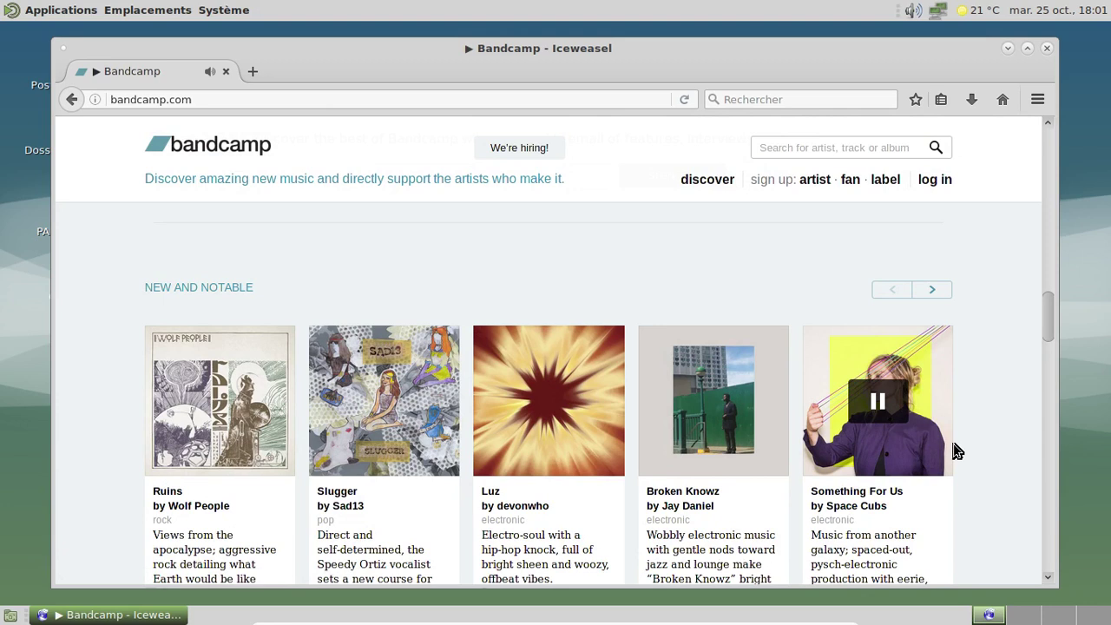
# Replace the Bandcamp tab with a new one and load youtube.com in it.
pyautogui.click(252, 71)
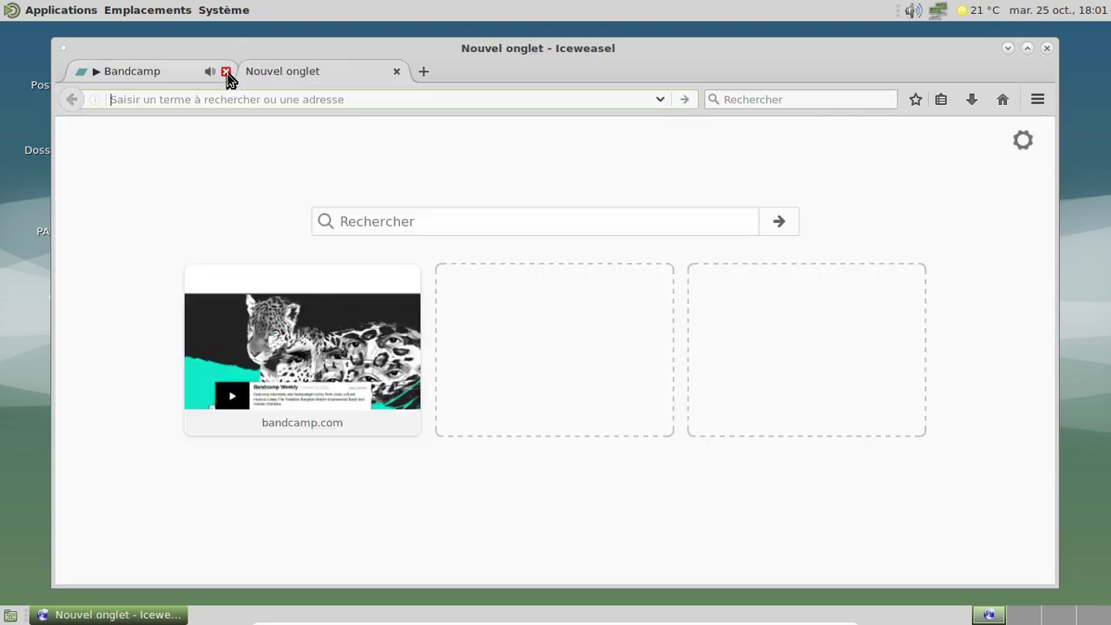
pyautogui.click(228, 74)
pyautogui.write('youtube.com')
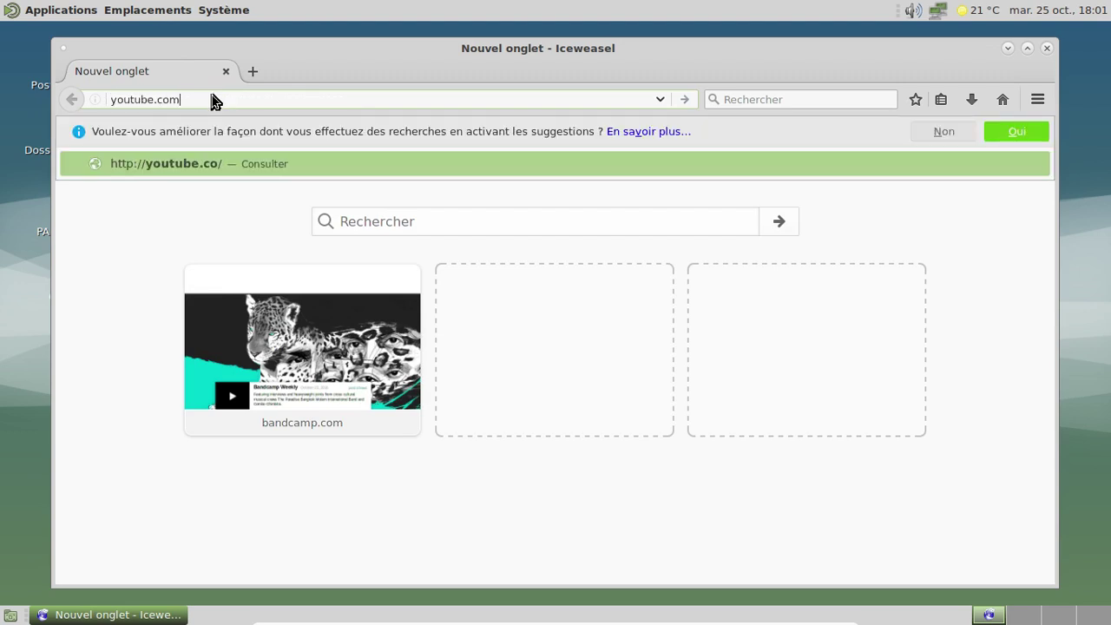
pyautogui.press('Return')
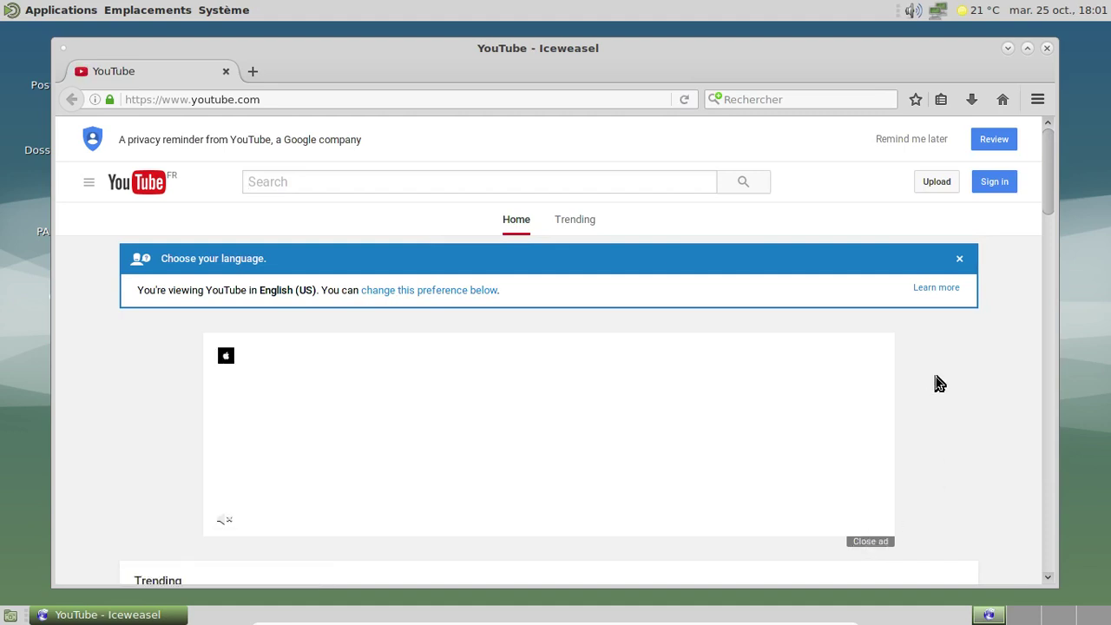
# Look through the YouTube home page and play the video "CYPRIEN - LES MUSÉES" from the Comedy - Topic row.
pyautogui.scroll(-8, 936, 377)
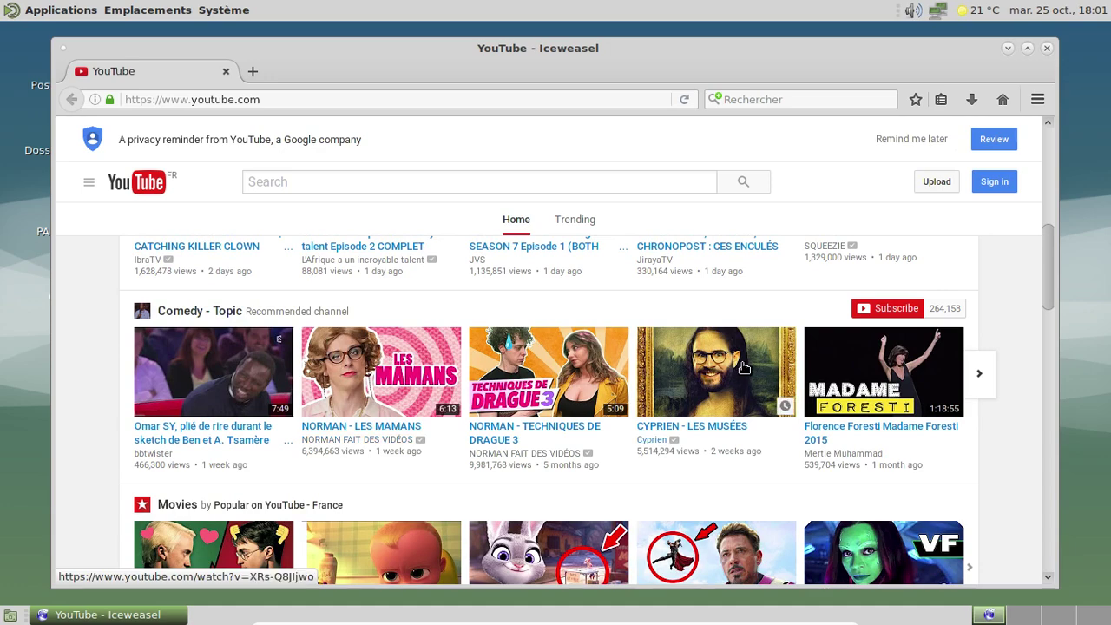
pyautogui.scroll(-5, 737, 371)
pyautogui.scroll(-5, 704, 379)
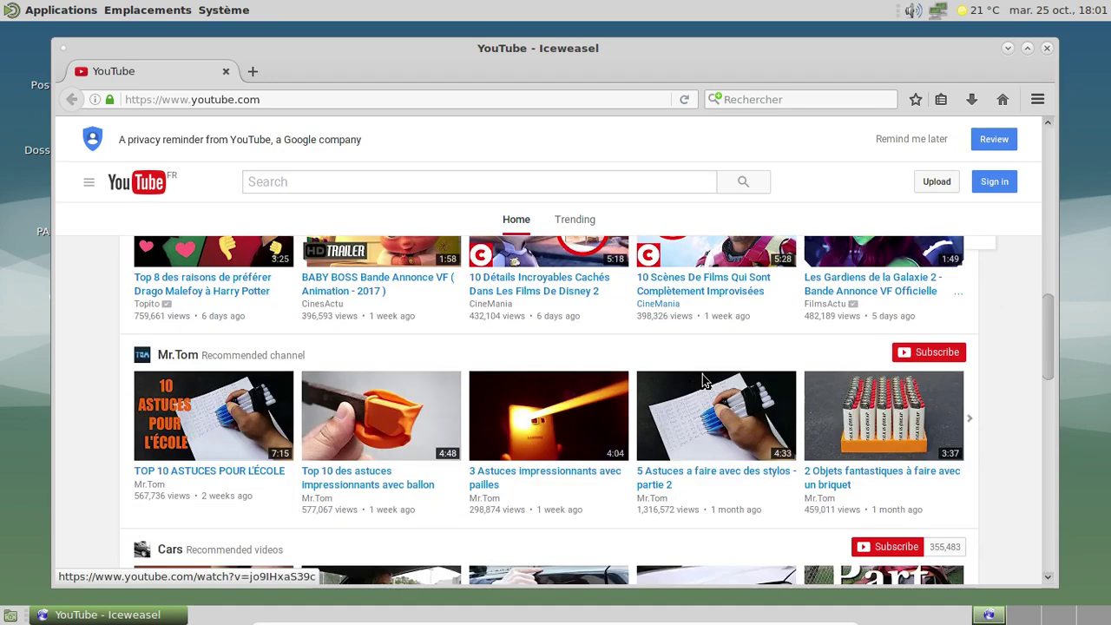
pyautogui.scroll(-5, 704, 379)
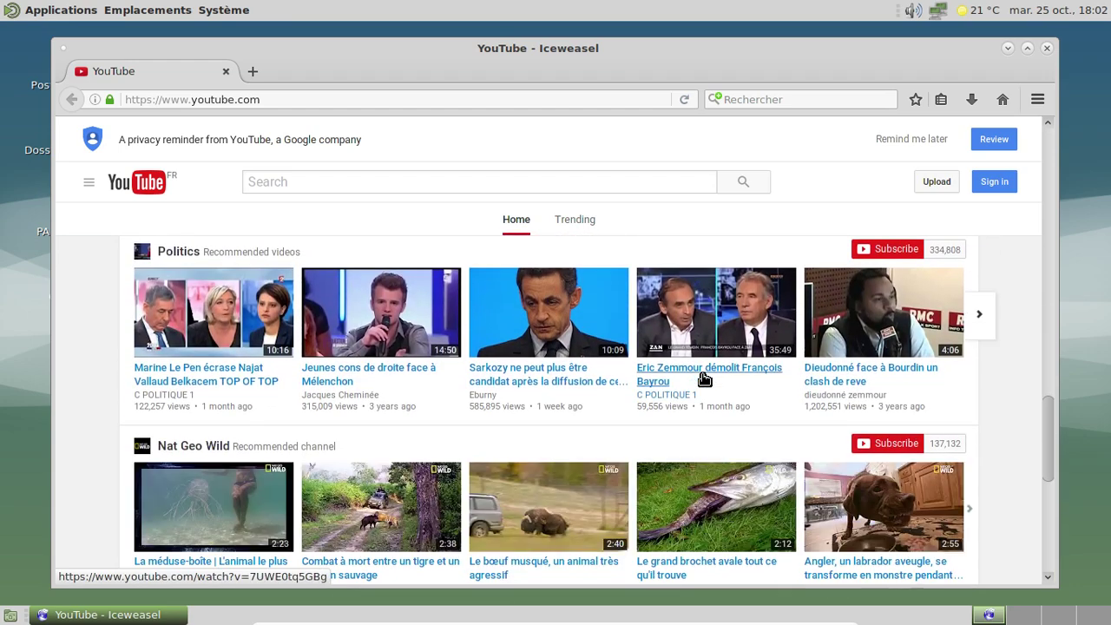
pyautogui.scroll(-2, 703, 379)
pyautogui.scroll(-7, 704, 379)
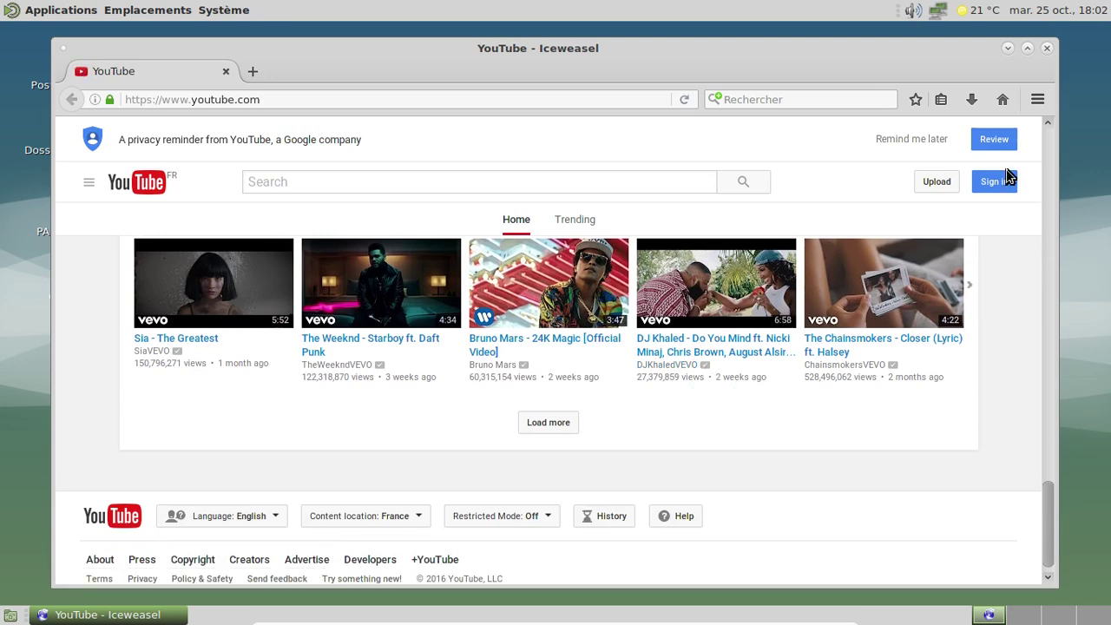
pyautogui.scroll(15, 985, 208)
pyautogui.scroll(-4, 865, 349)
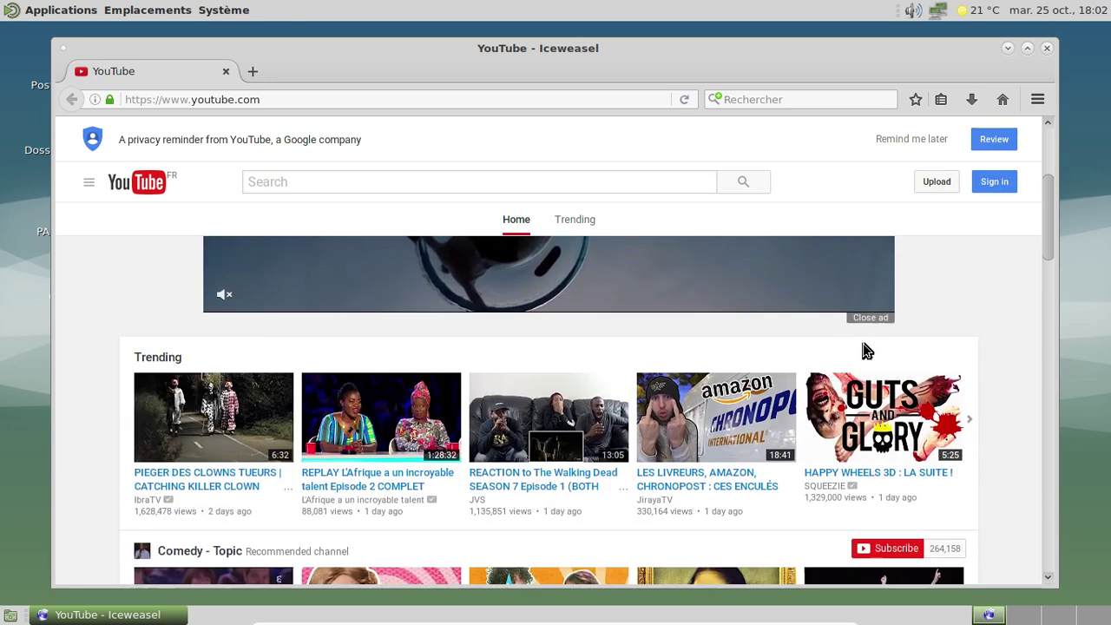
pyautogui.scroll(-2, 865, 349)
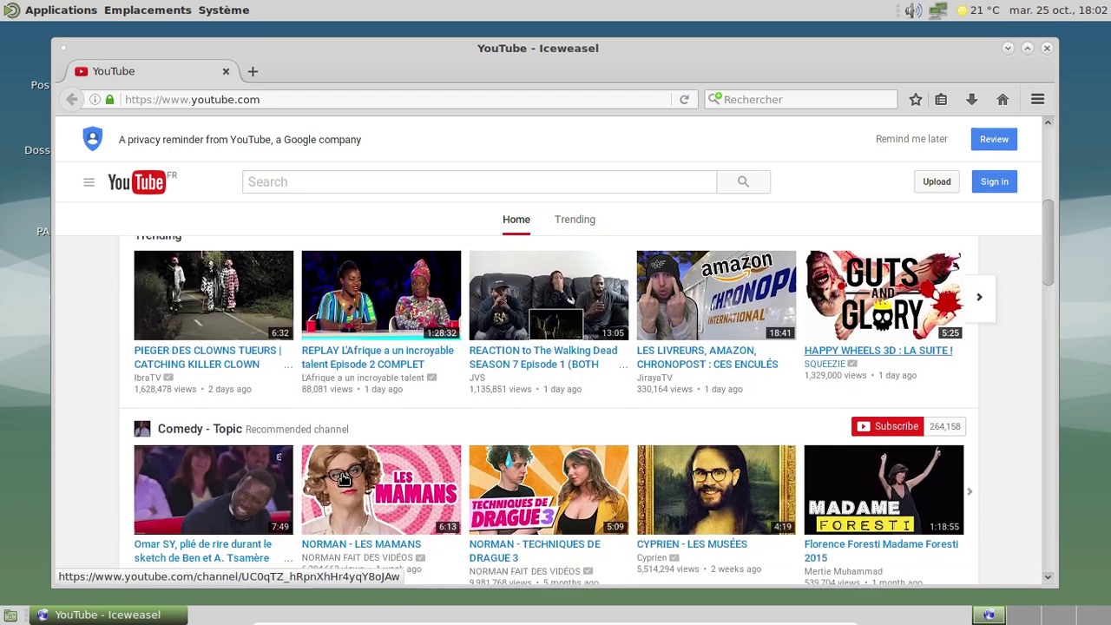
pyautogui.click(735, 461)
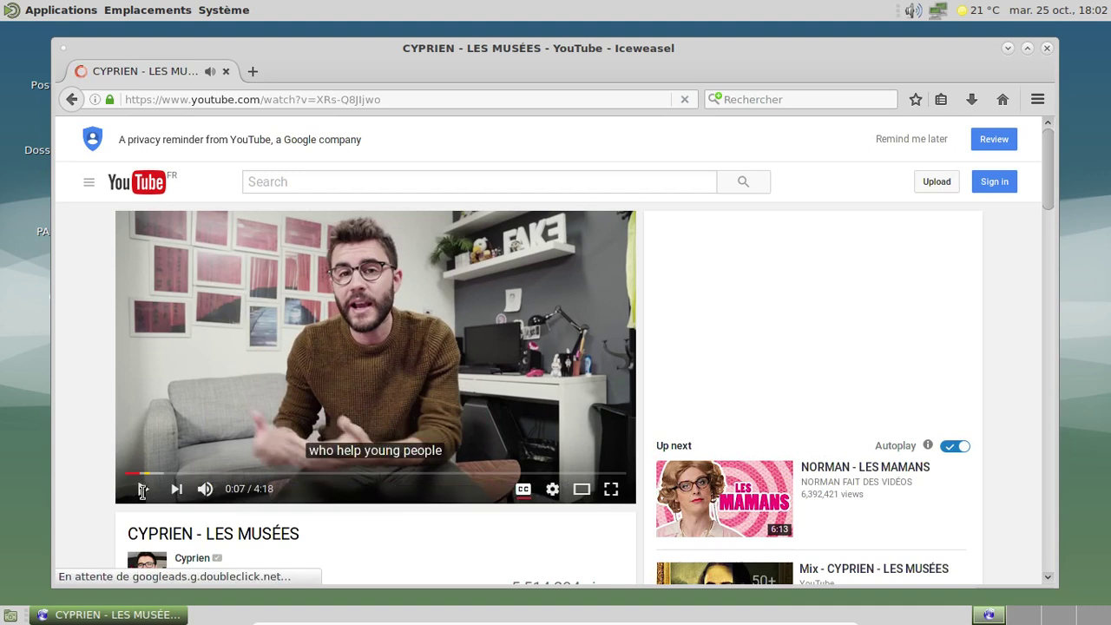
# Pause the YouTube video and replace its tab with a new empty one.
pyautogui.click(144, 491)
pyautogui.click(252, 71)
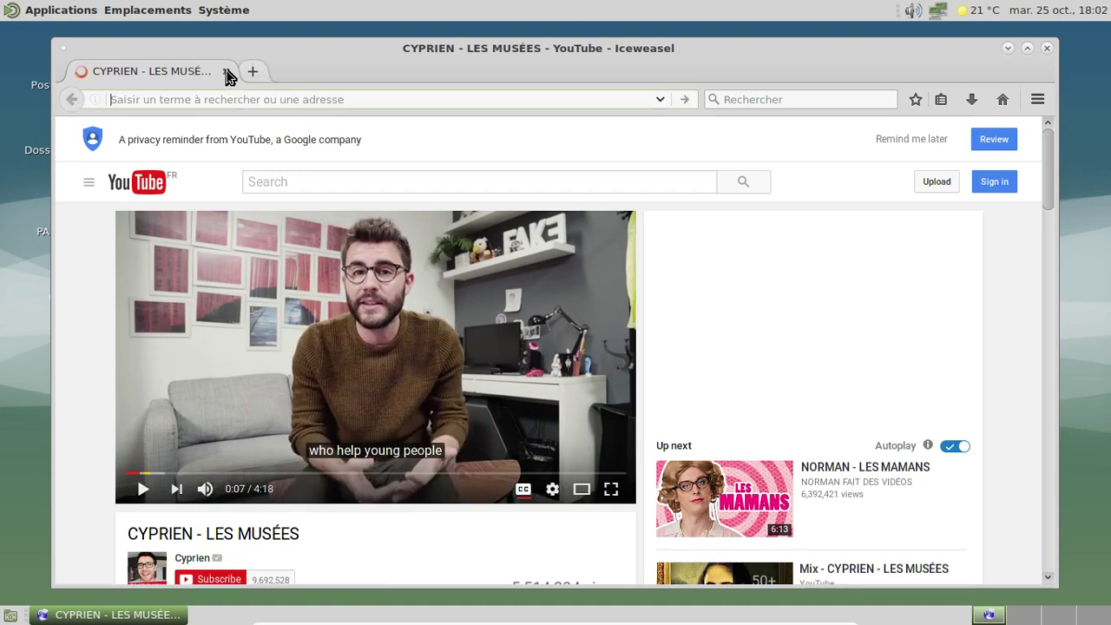
pyautogui.click(226, 72)
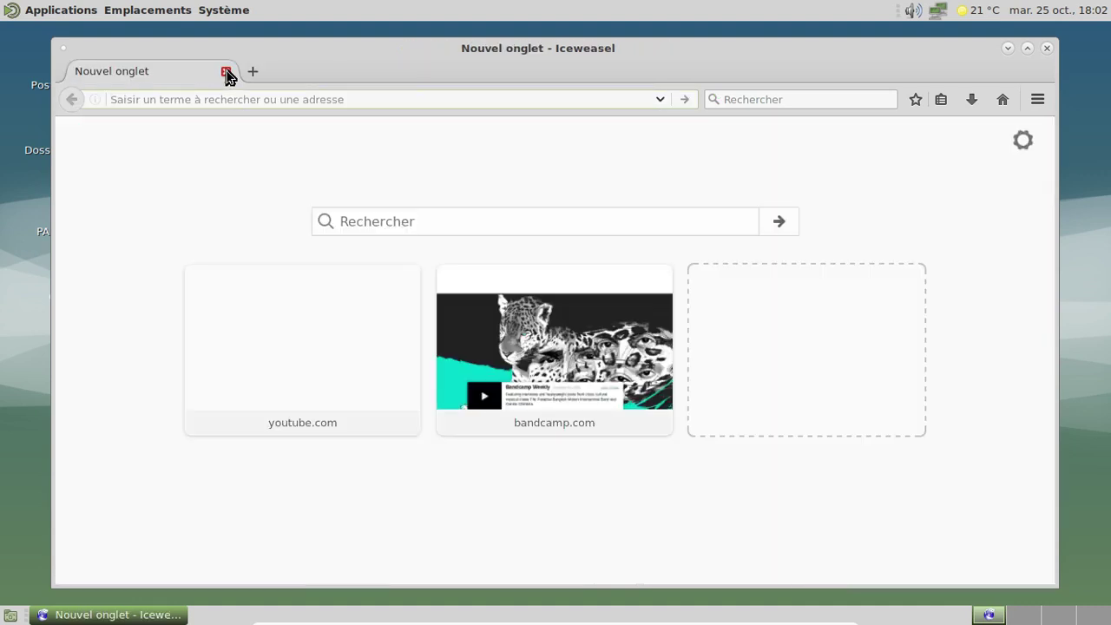
# Open the add-ons manager and show its list of installed extensions.
pyautogui.click(756, 99)
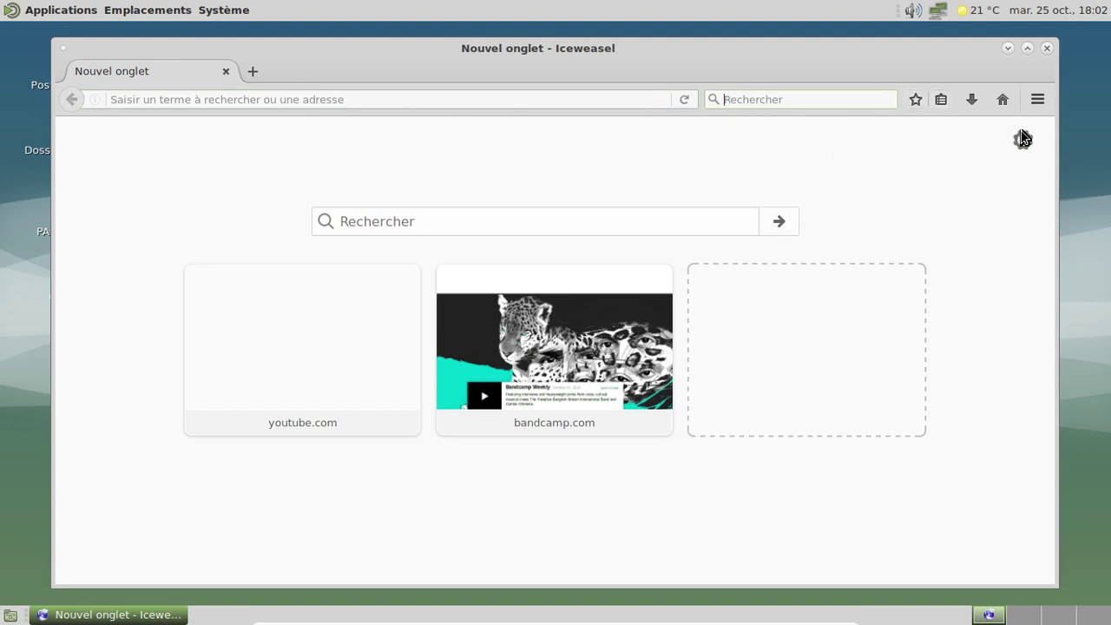
pyautogui.click(1038, 101)
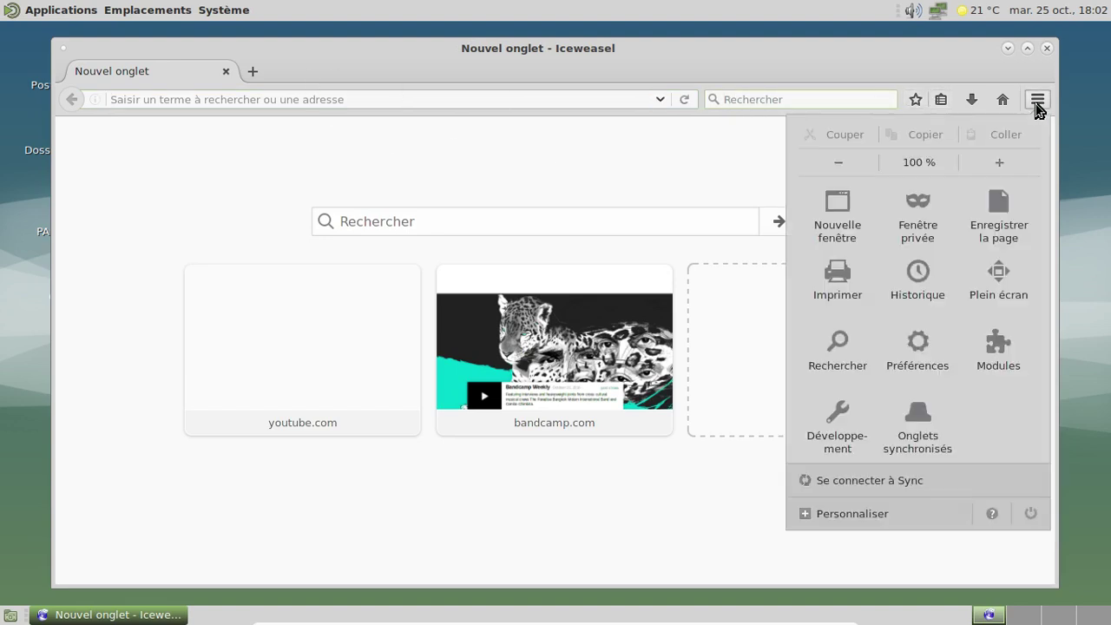
pyautogui.click(1009, 346)
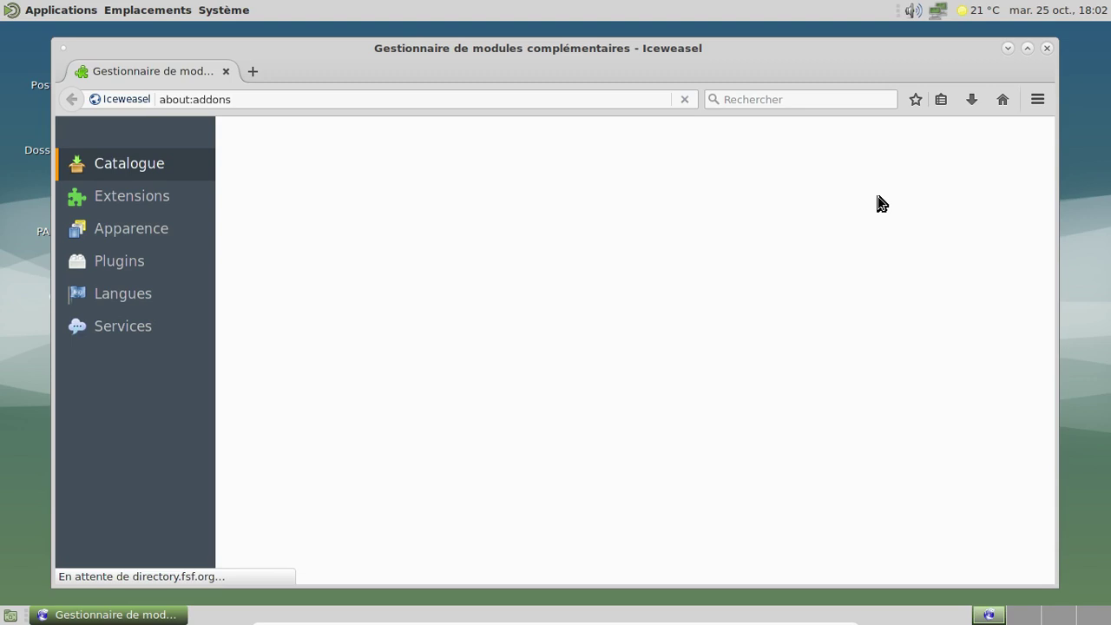
pyautogui.click(162, 197)
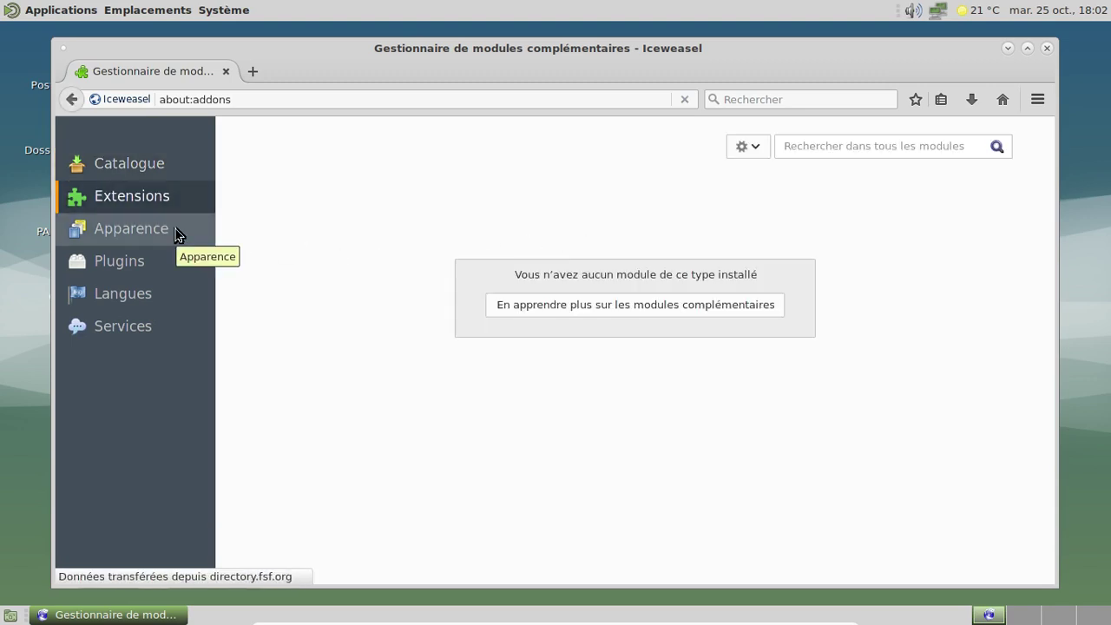
# Search the add-ons manager for "adblock" among both the installed and the available add-ons.
pyautogui.click(843, 144)
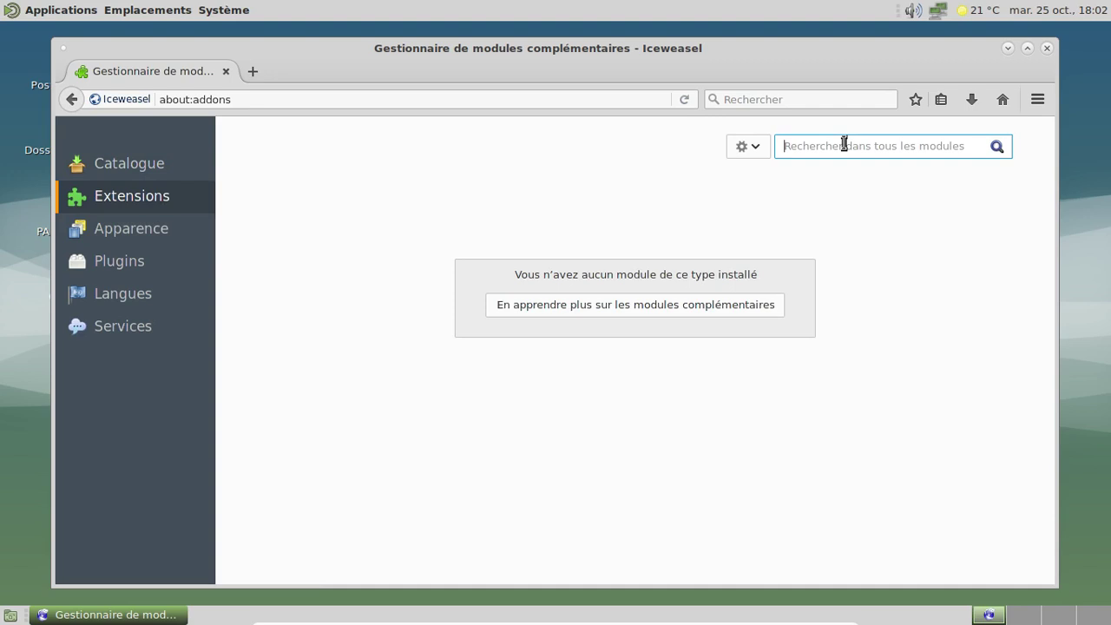
pyautogui.write('adblock')
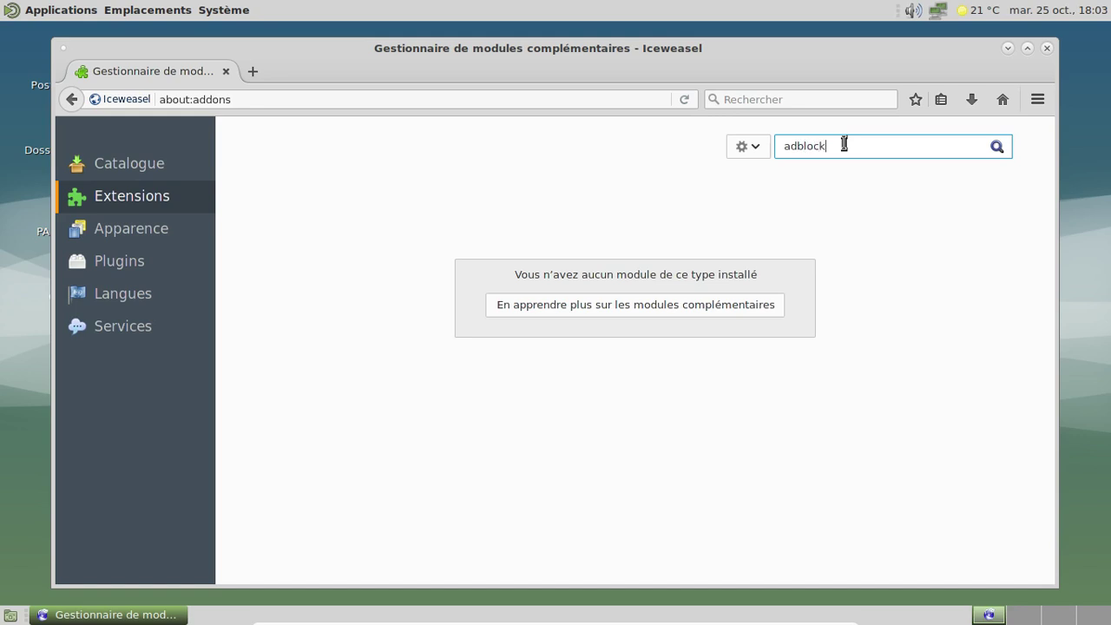
pyautogui.press('Return')
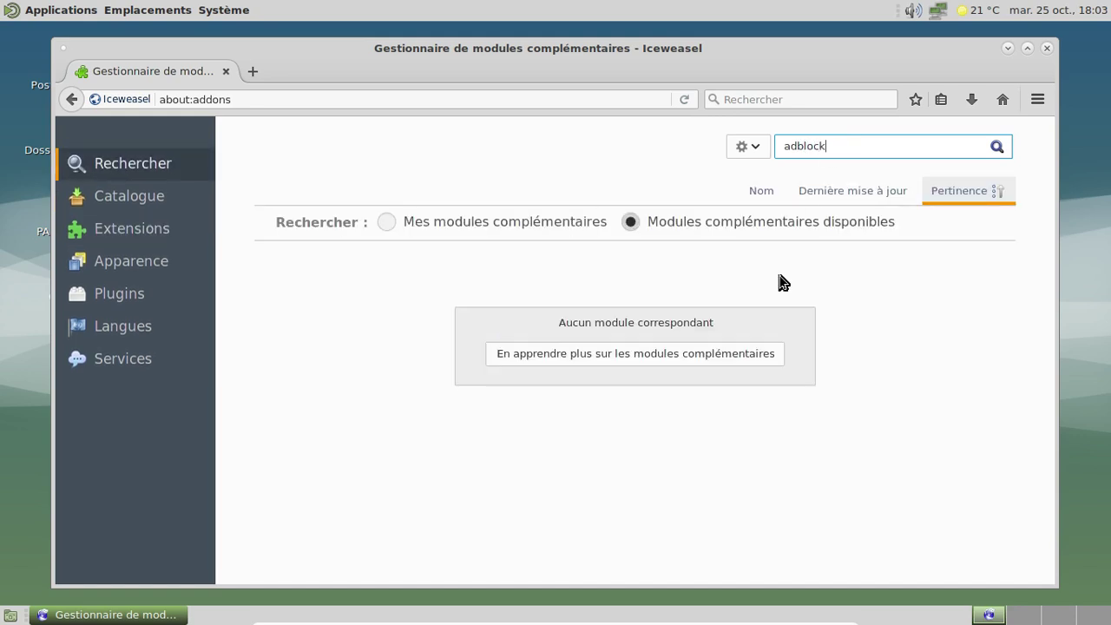
pyautogui.click(388, 223)
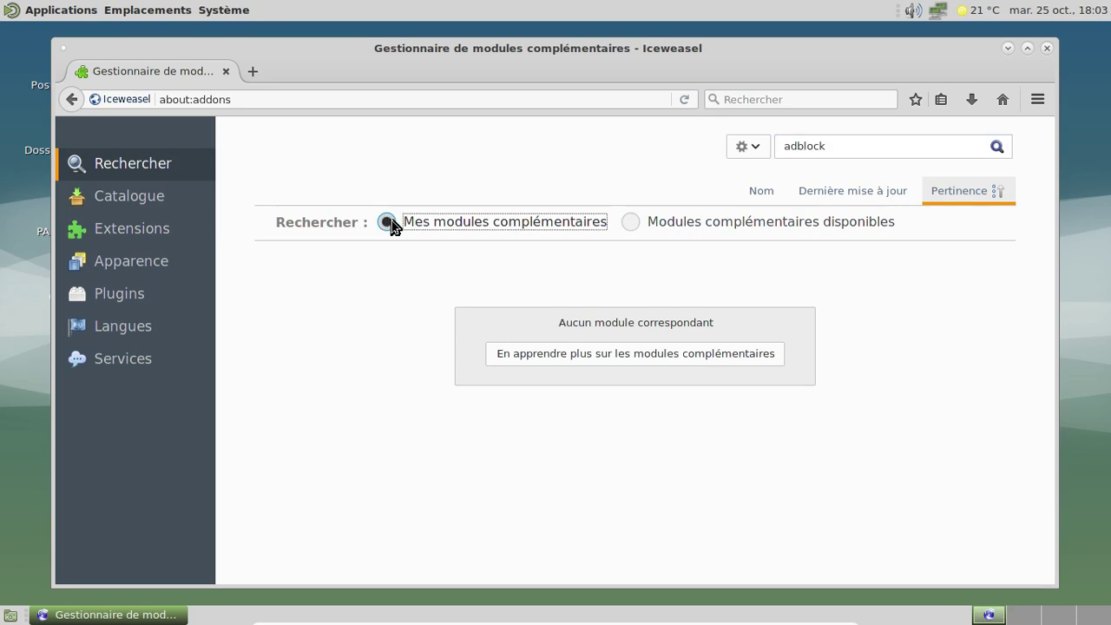
pyautogui.click(628, 223)
# Go to the add-ons catalogue and search the Free Software Directory for "block".
pyautogui.click(640, 354)
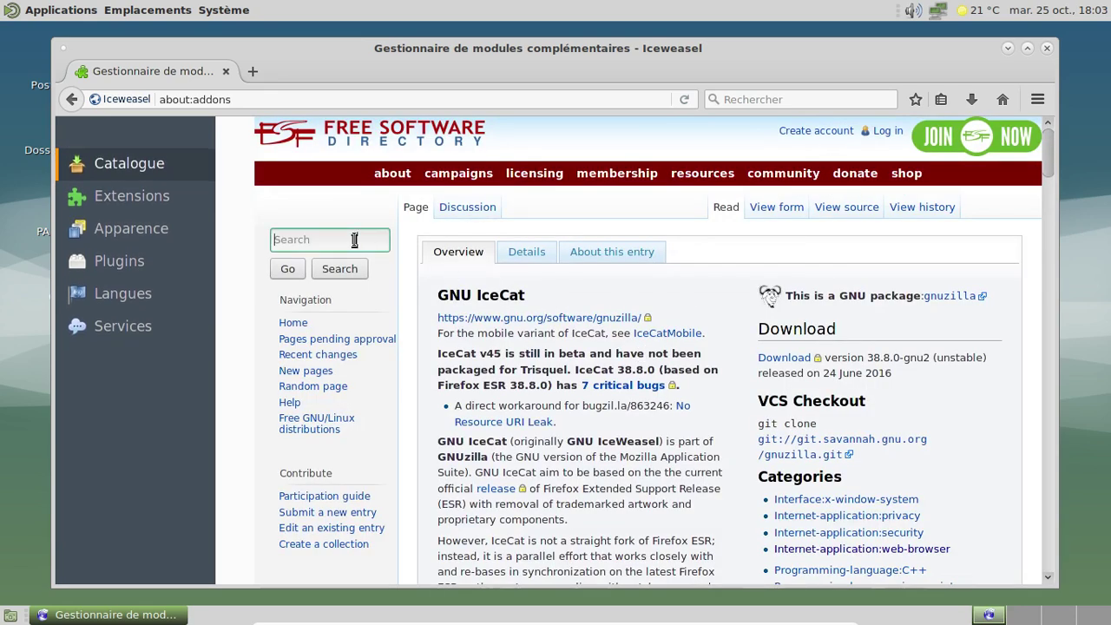
pyautogui.write('blkock')
pyautogui.press('BackSpace')
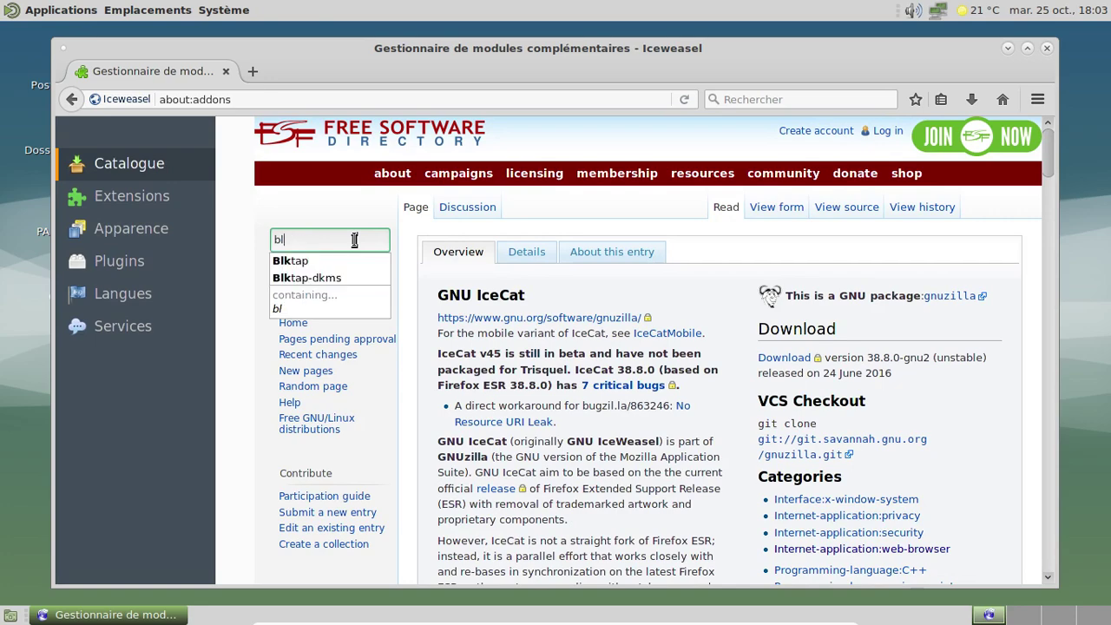
pyautogui.write('opk')
pyautogui.press('Return')
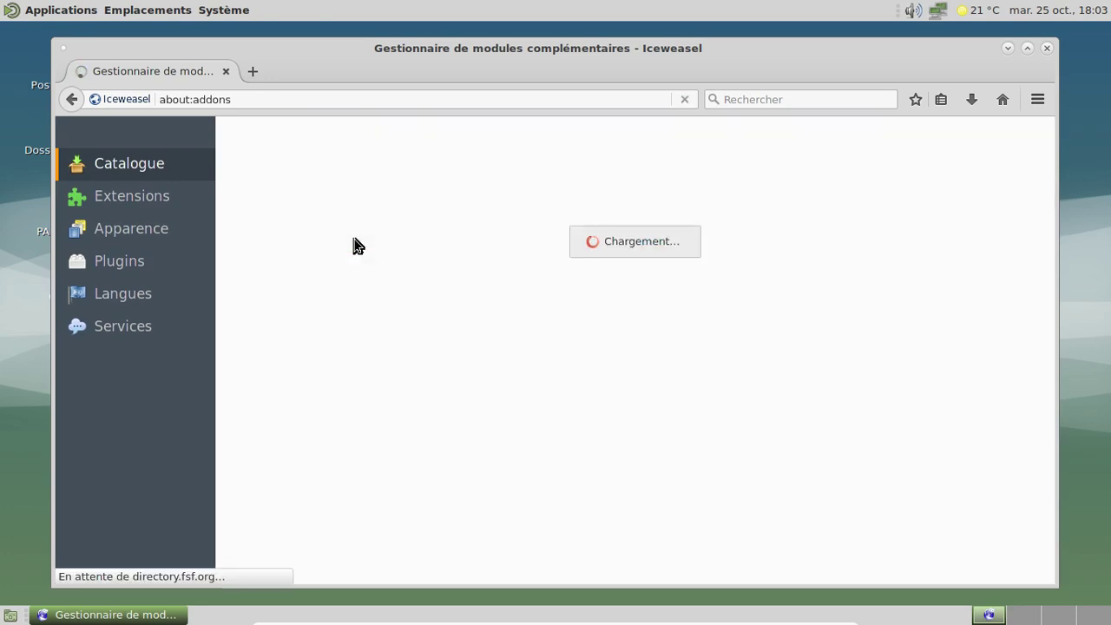
# Look through the directory's whole first page of search results for "block" for an ad blocker.
pyautogui.scroll(-8, 647, 276)
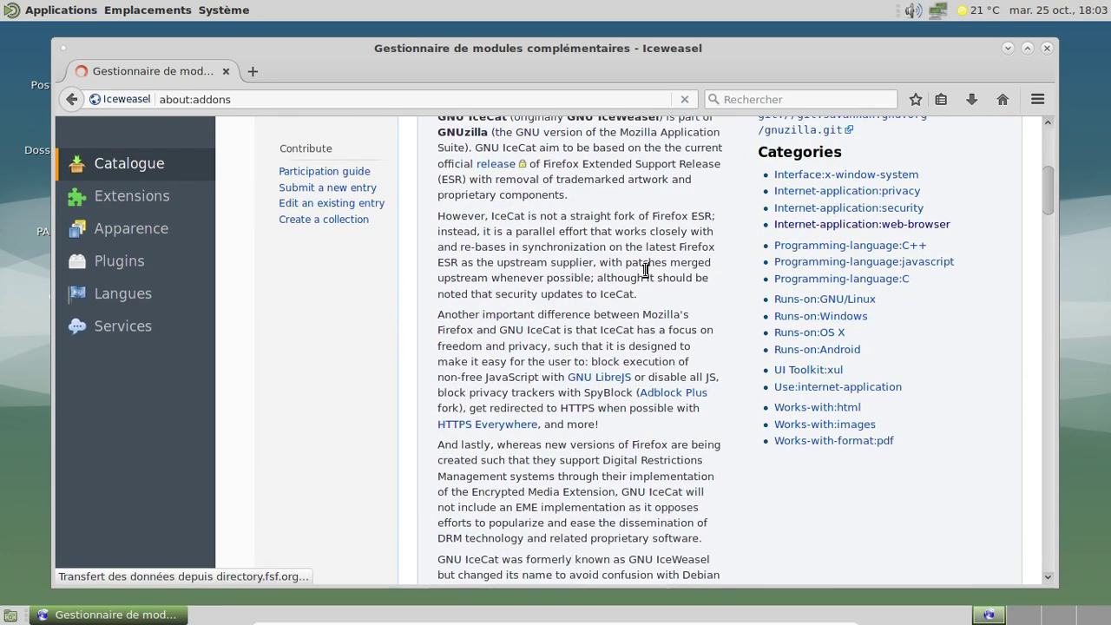
pyautogui.scroll(-5, 647, 275)
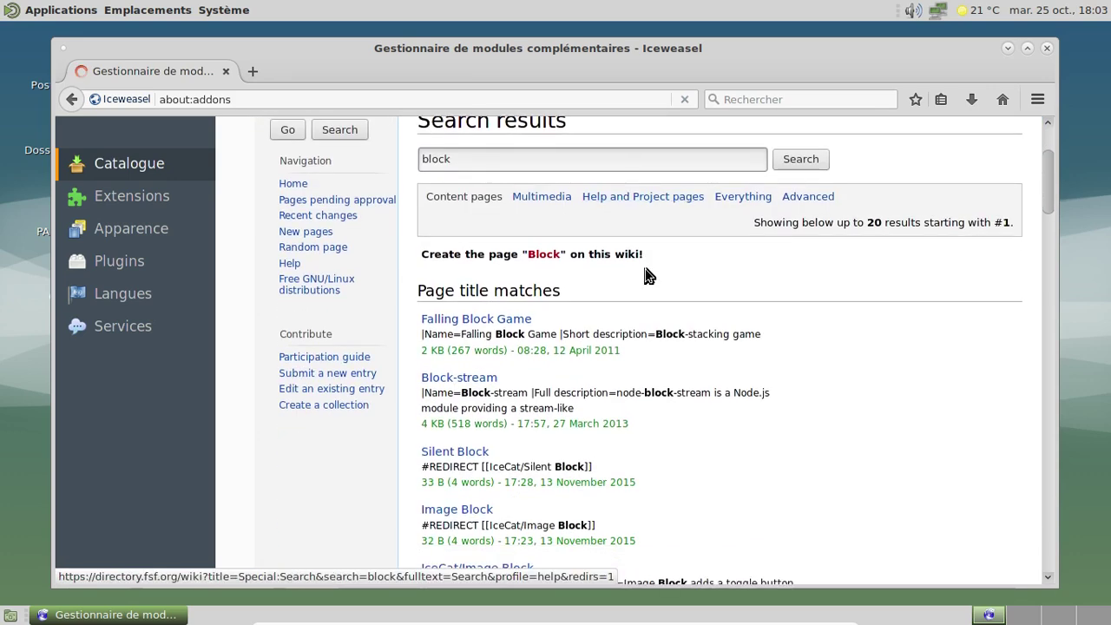
pyautogui.scroll(-3, 647, 275)
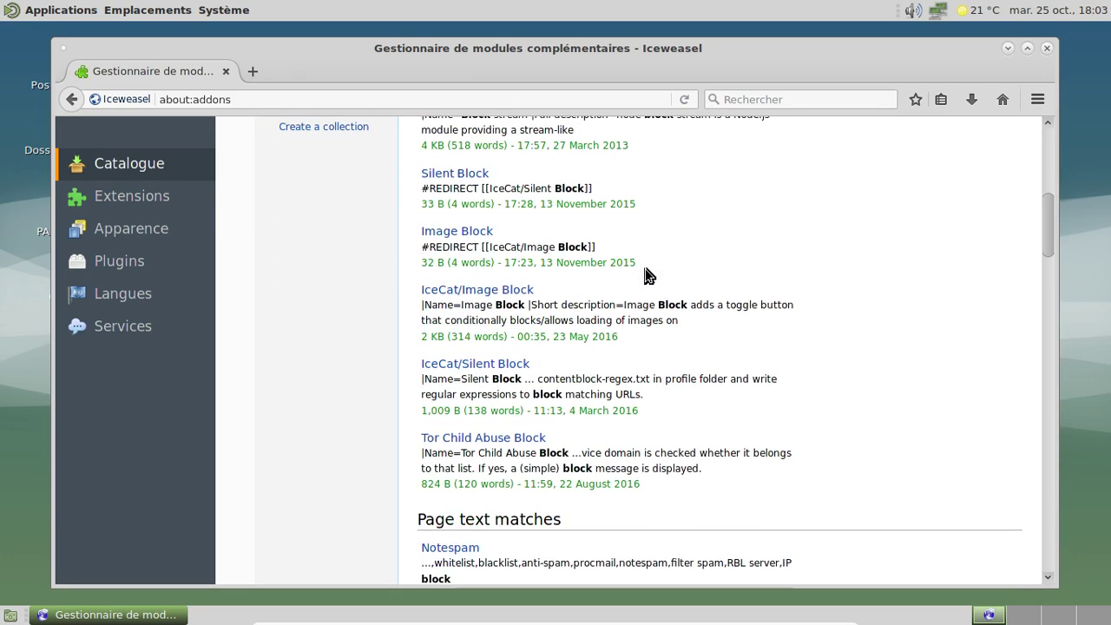
pyautogui.scroll(-9, 646, 275)
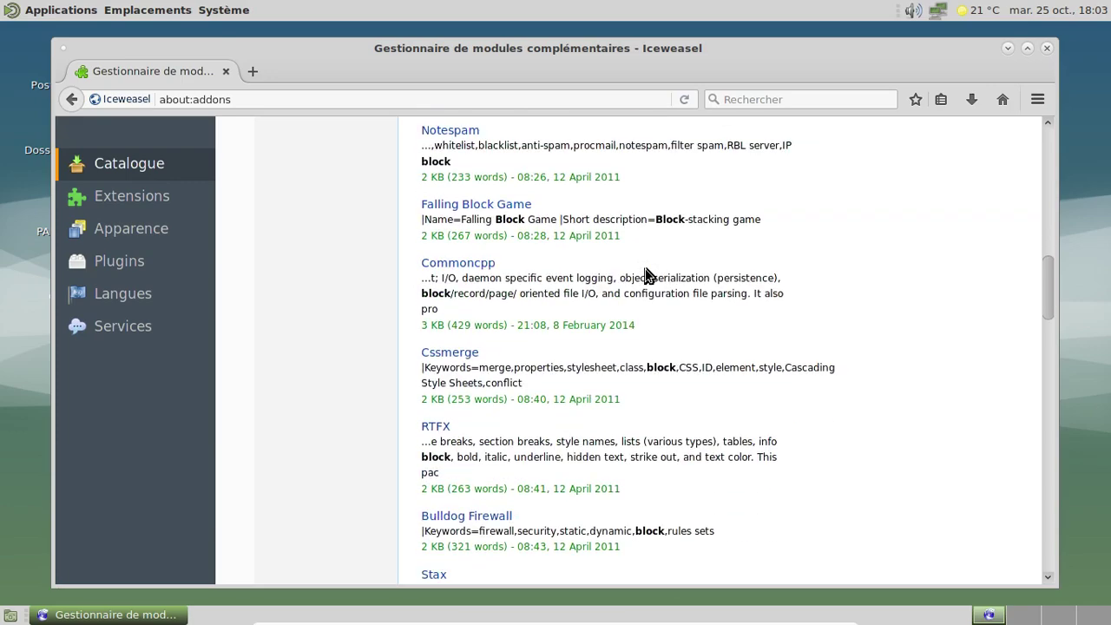
pyautogui.scroll(-12, 647, 275)
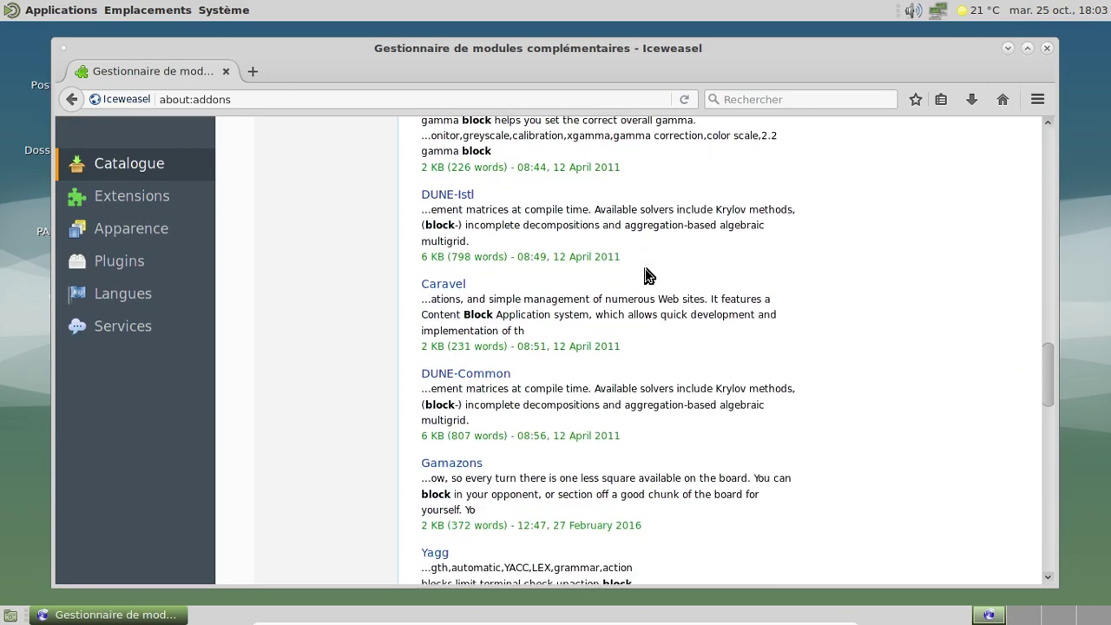
pyautogui.scroll(-14, 646, 276)
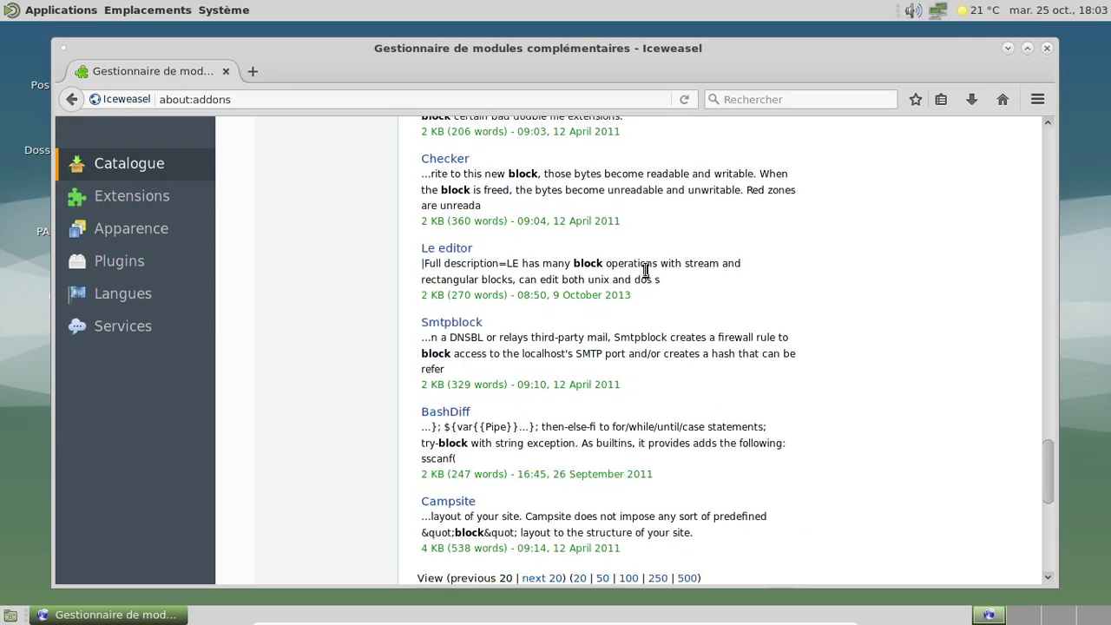
pyautogui.scroll(-8, 646, 271)
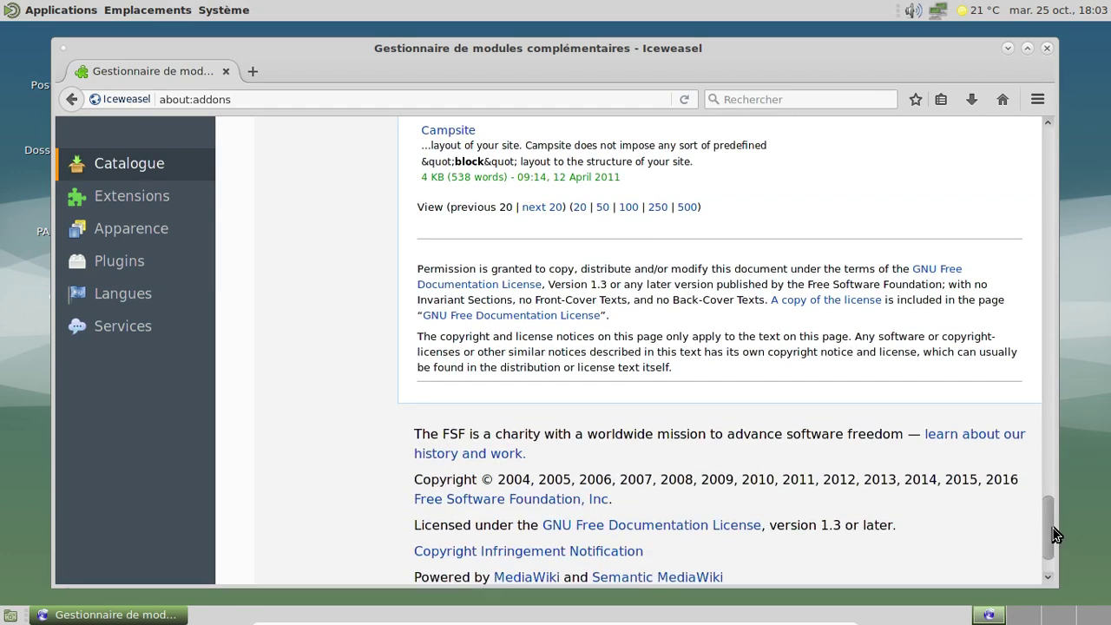
pyautogui.moveTo(1049, 531); pyautogui.dragTo(1025, 113)
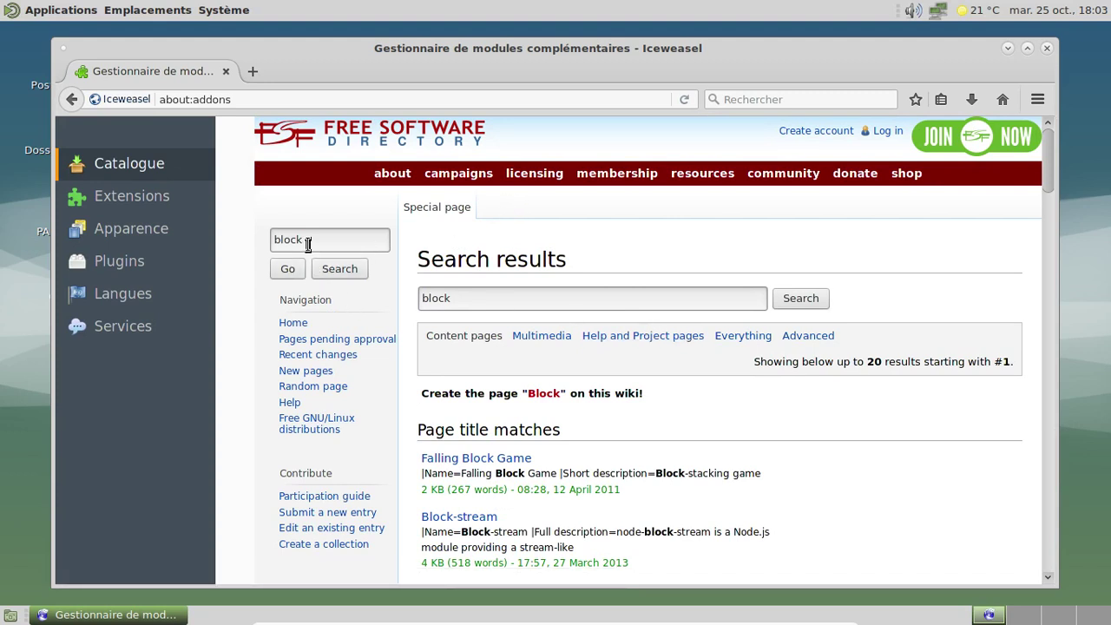
# Refine the directory search to "adblock" and check the page title matches.
pyautogui.click(471, 303)
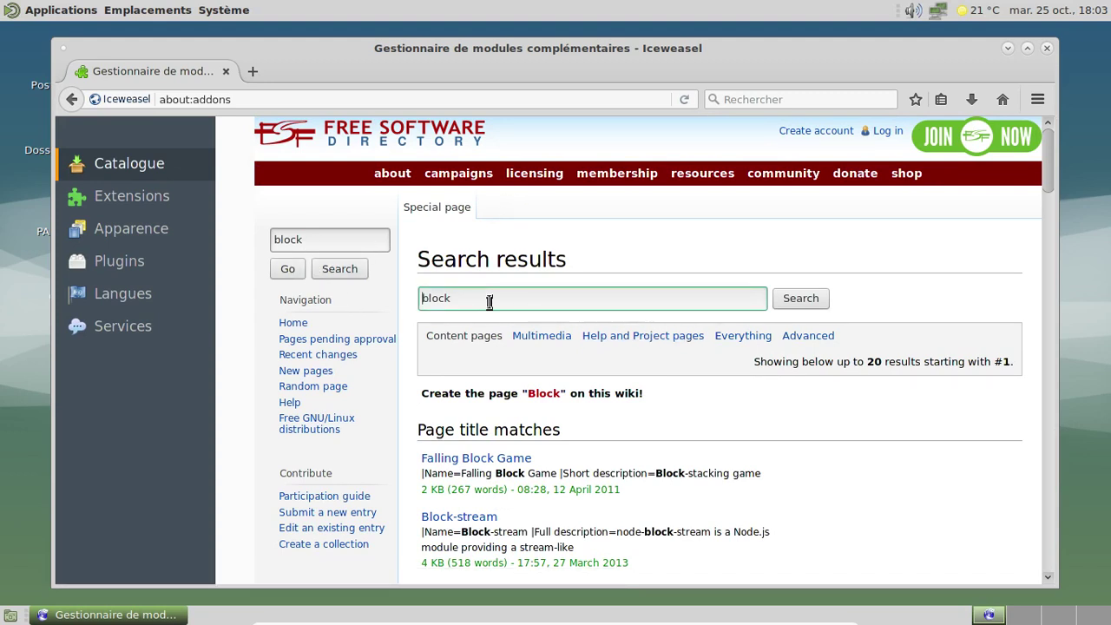
pyautogui.write('ad')
pyautogui.press('Return')
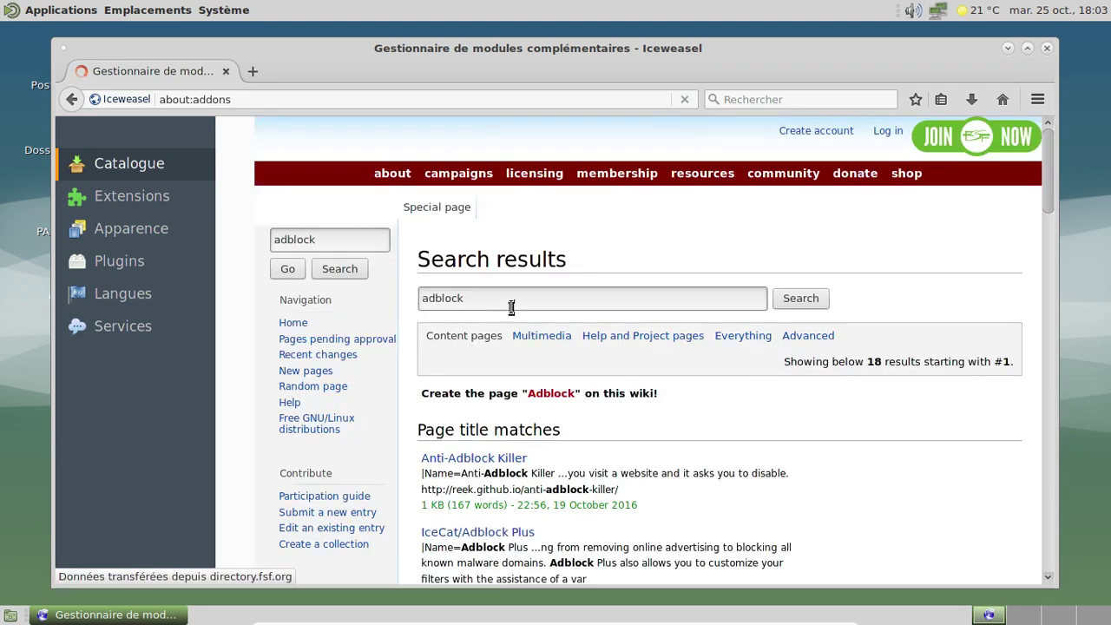
pyautogui.scroll(-4, 736, 388)
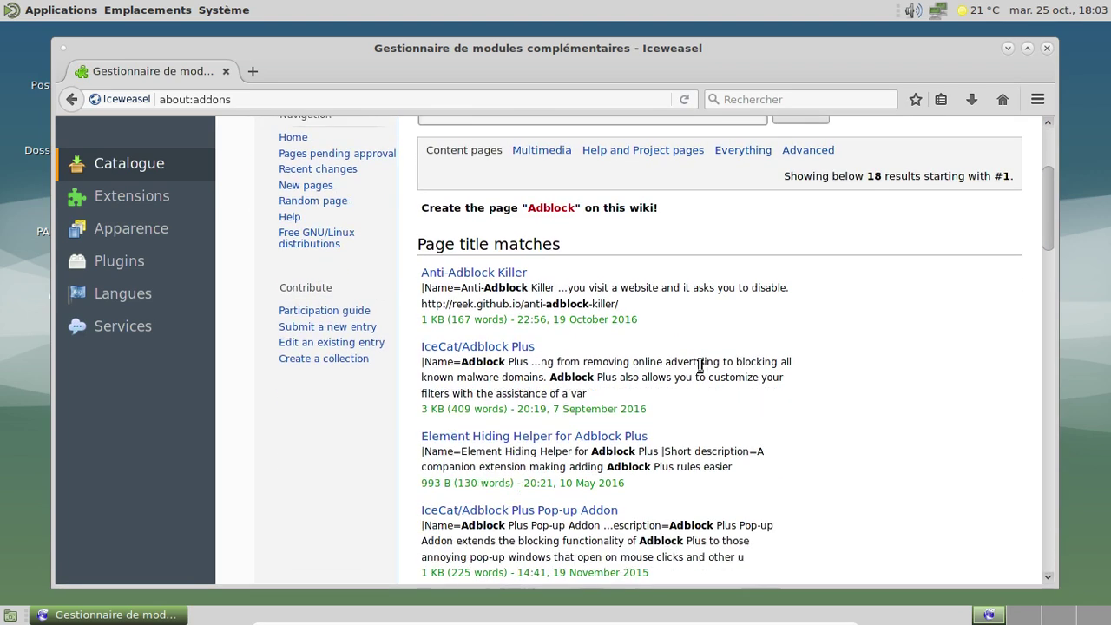
pyautogui.scroll(-1, 818, 313)
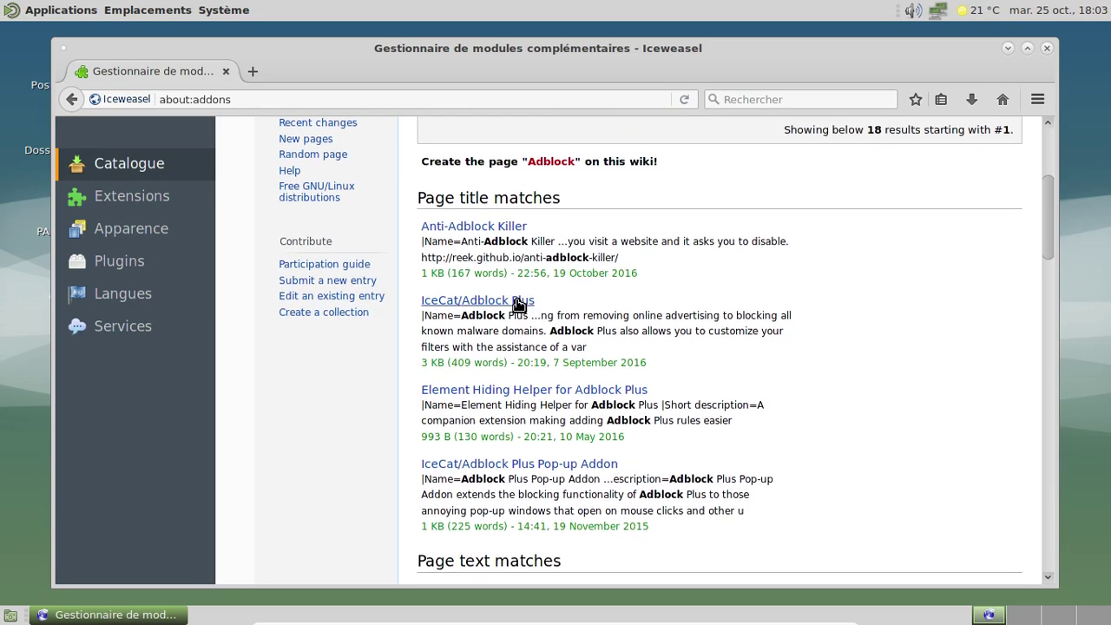
# Read the IceCat/Adblock Plus directory entry and follow its recommendation to the uBlock Origin entry.
pyautogui.click(519, 304)
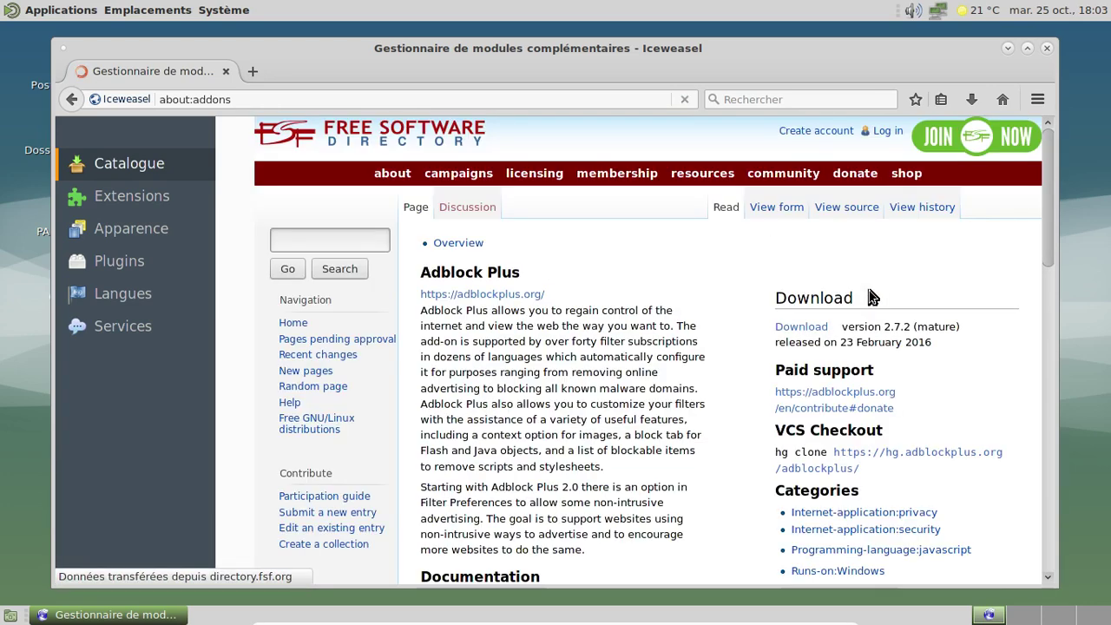
pyautogui.scroll(-2, 759, 298)
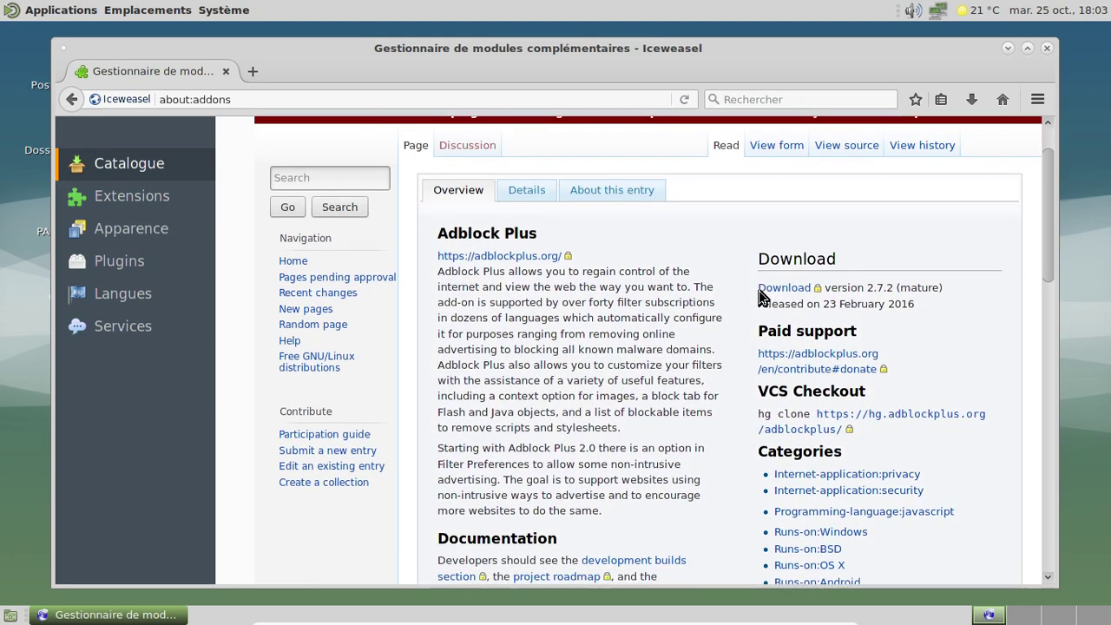
pyautogui.scroll(-4, 759, 298)
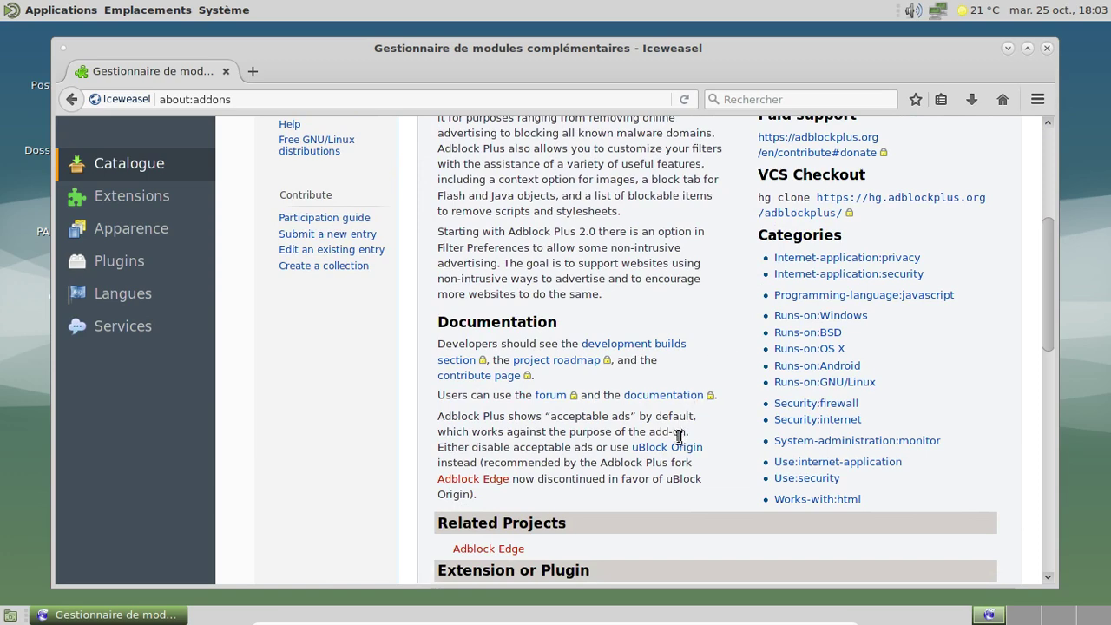
pyautogui.click(678, 447)
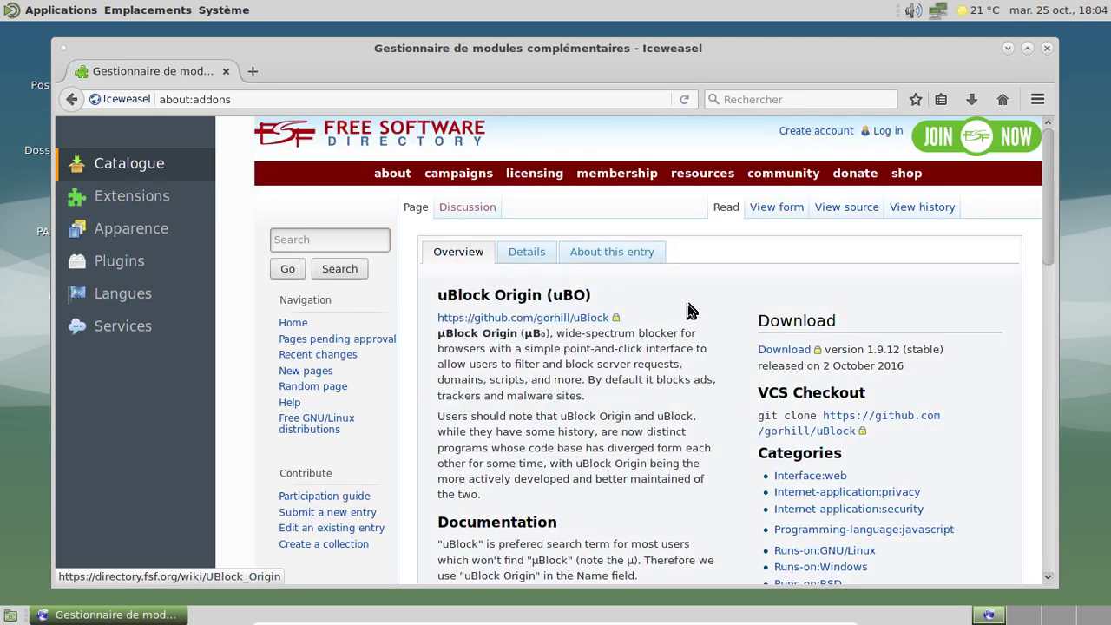
pyautogui.scroll(-1, 688, 308)
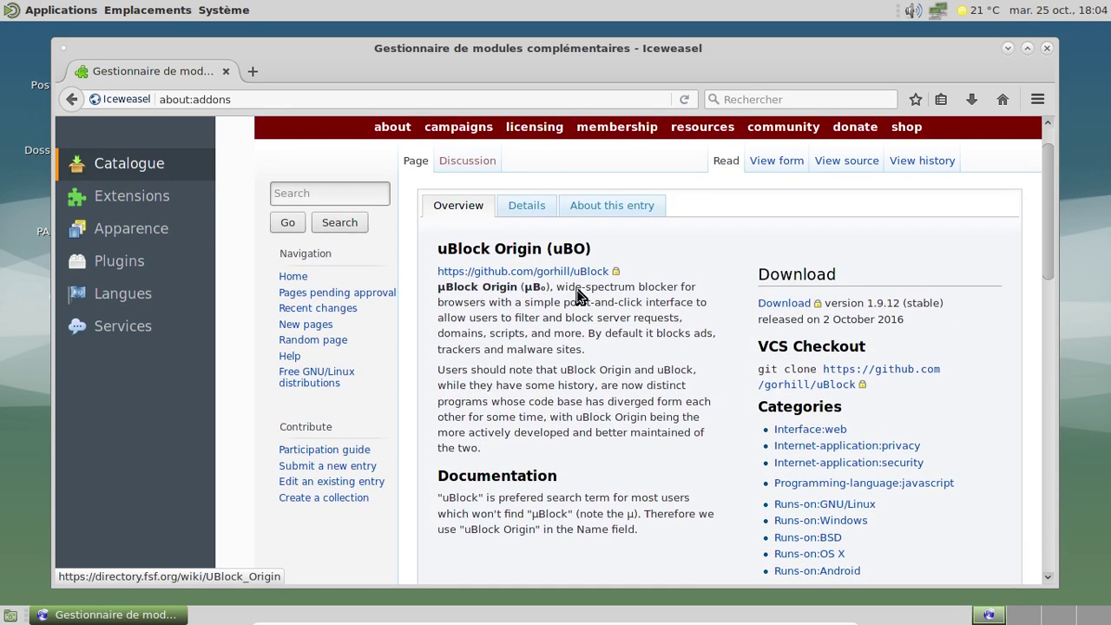
# Try uBlock Origin's download and GitHub links inside the catalogue, returning to the entry each time, and check its licensing details.
pyautogui.click(787, 304)
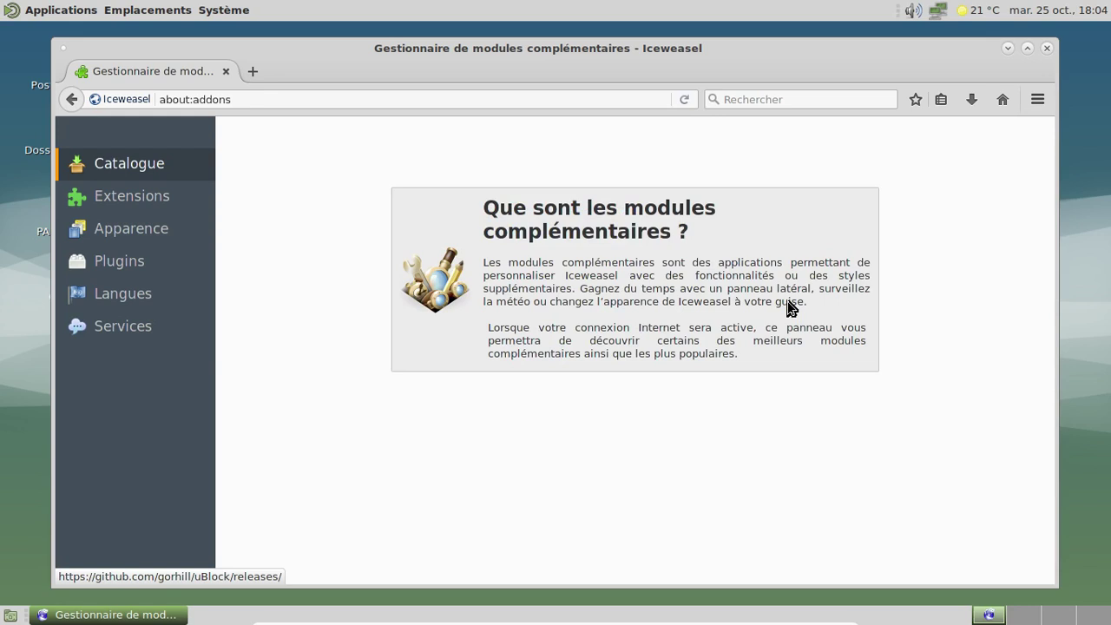
pyautogui.click(71, 100)
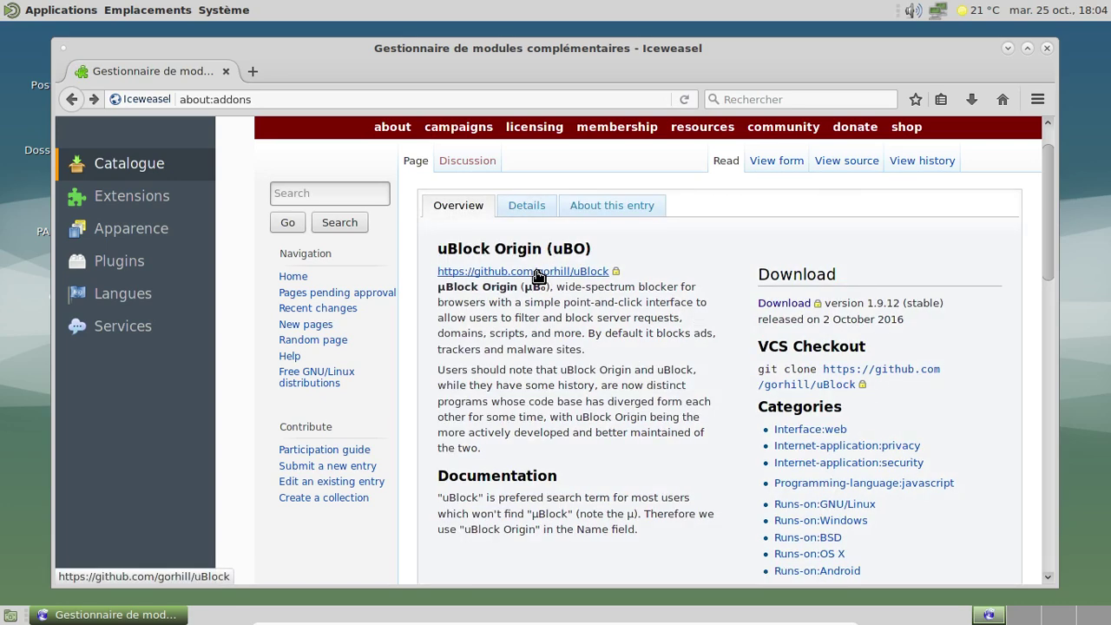
pyautogui.click(536, 273)
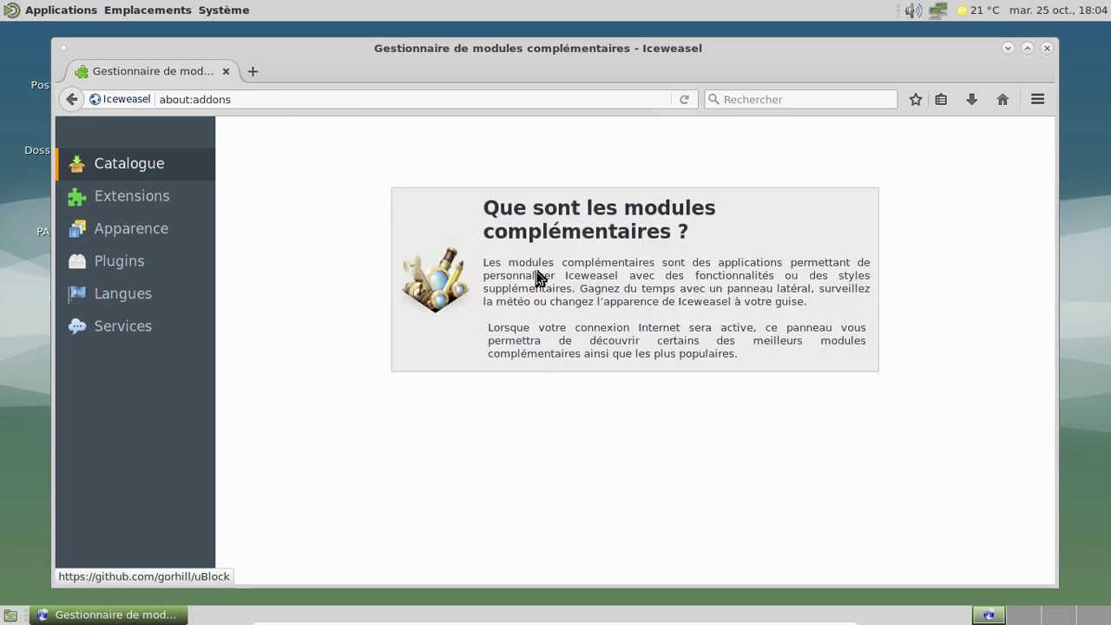
pyautogui.click(72, 99)
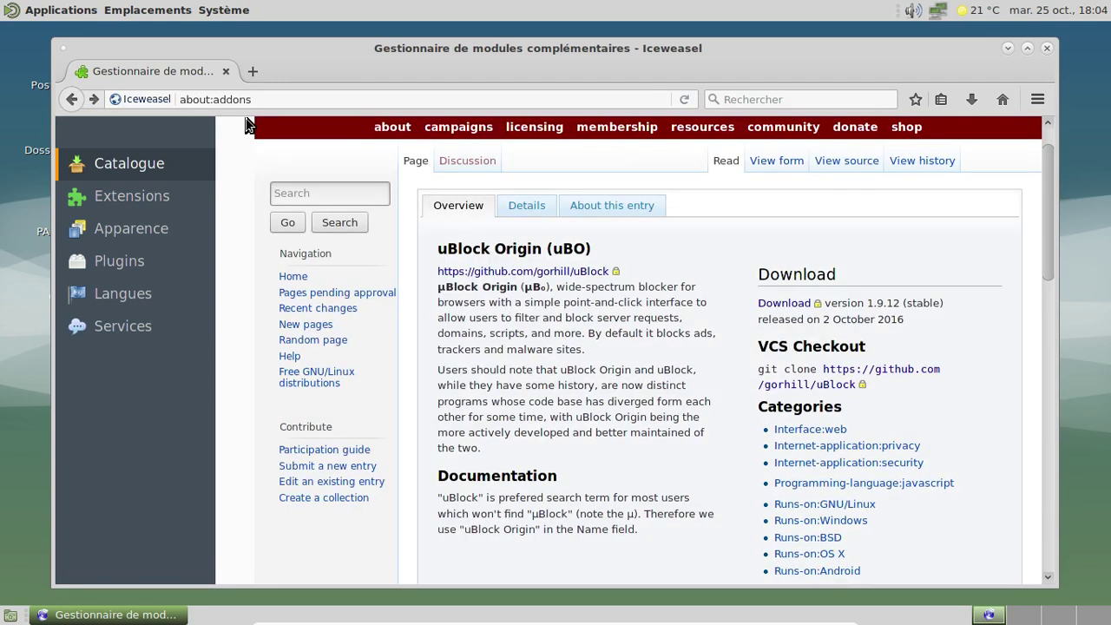
pyautogui.click(529, 206)
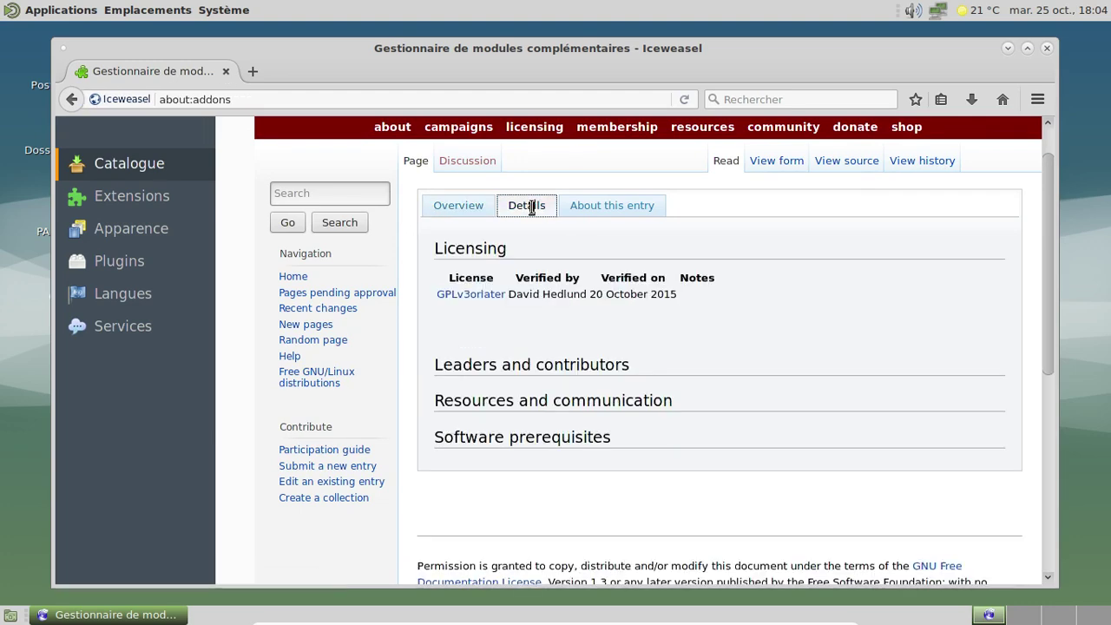
pyautogui.click(464, 208)
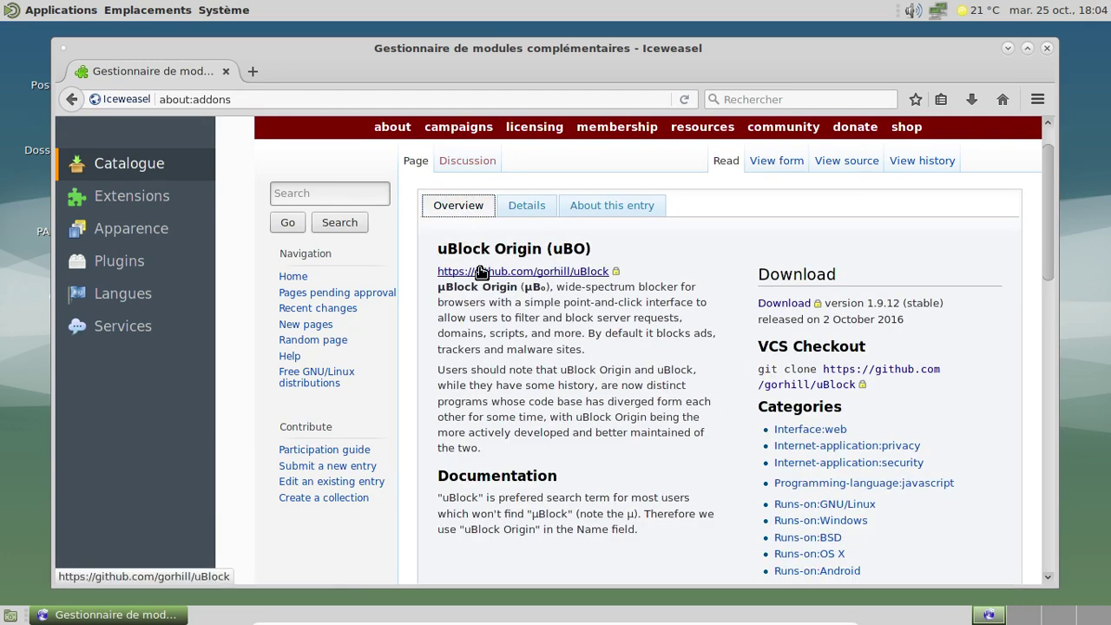
pyautogui.rightClick(482, 273)
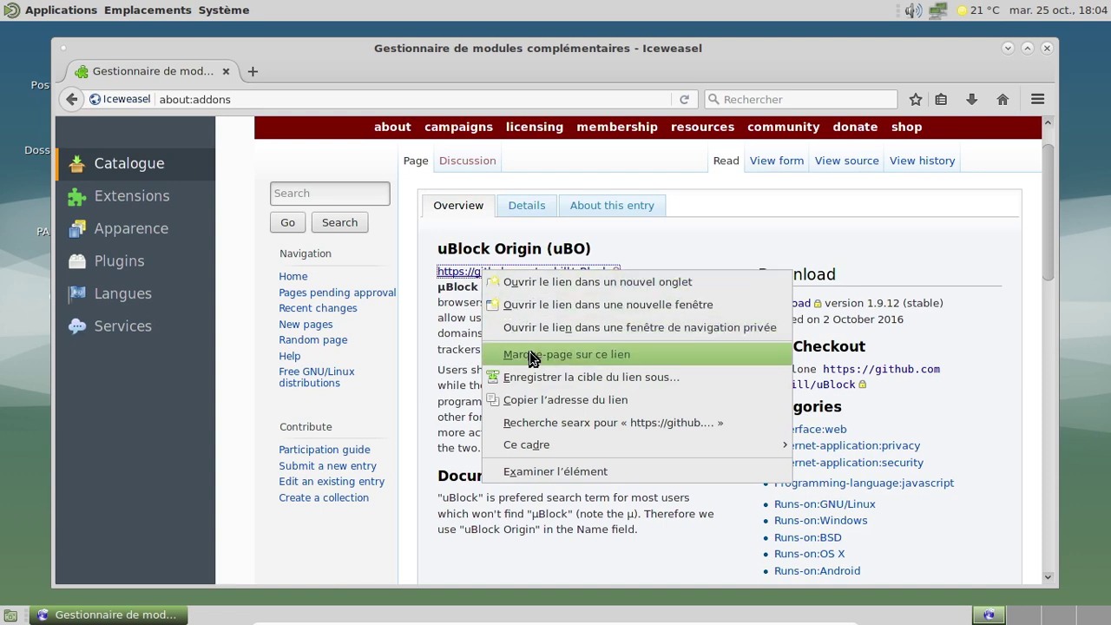
pyautogui.click(533, 399)
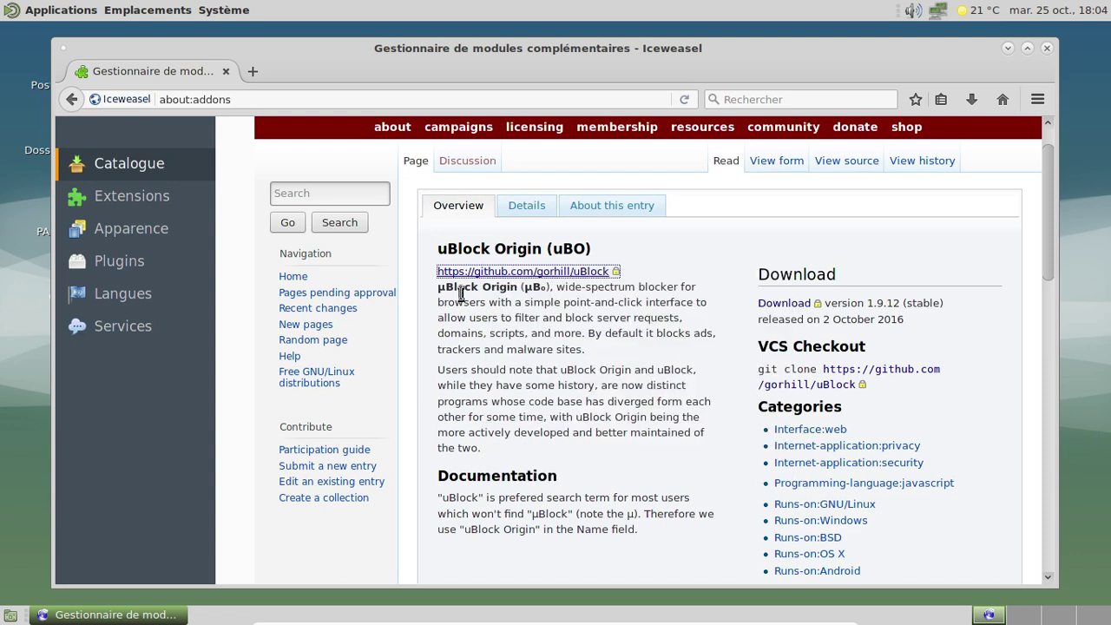
pyautogui.click(253, 71)
pyautogui.write('https://github.com/gorhill/uBlock')
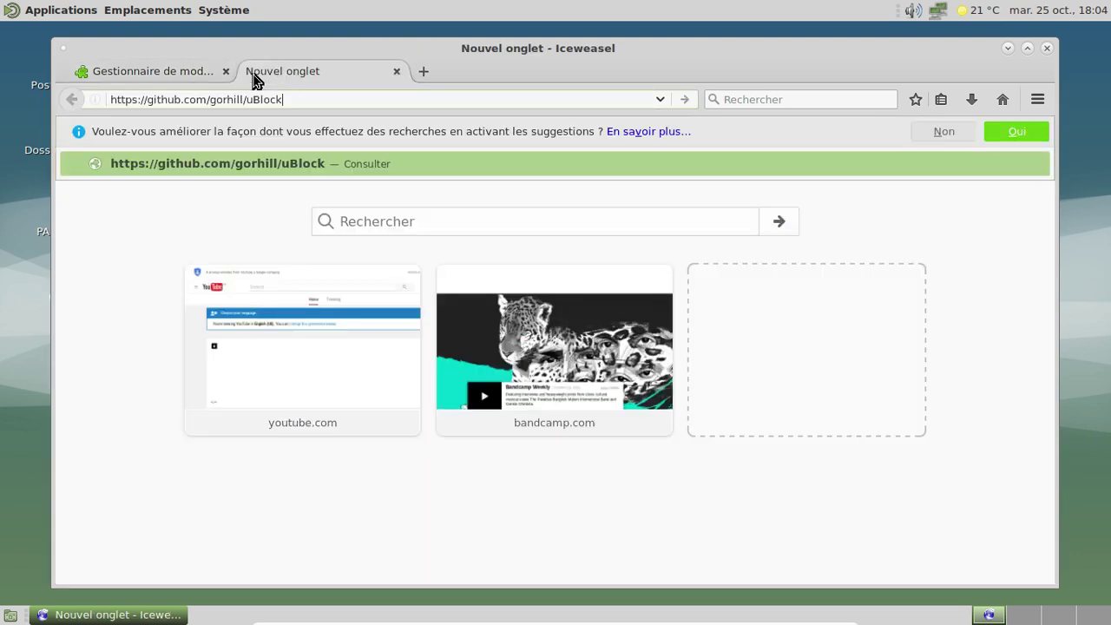
pyautogui.press('Return')
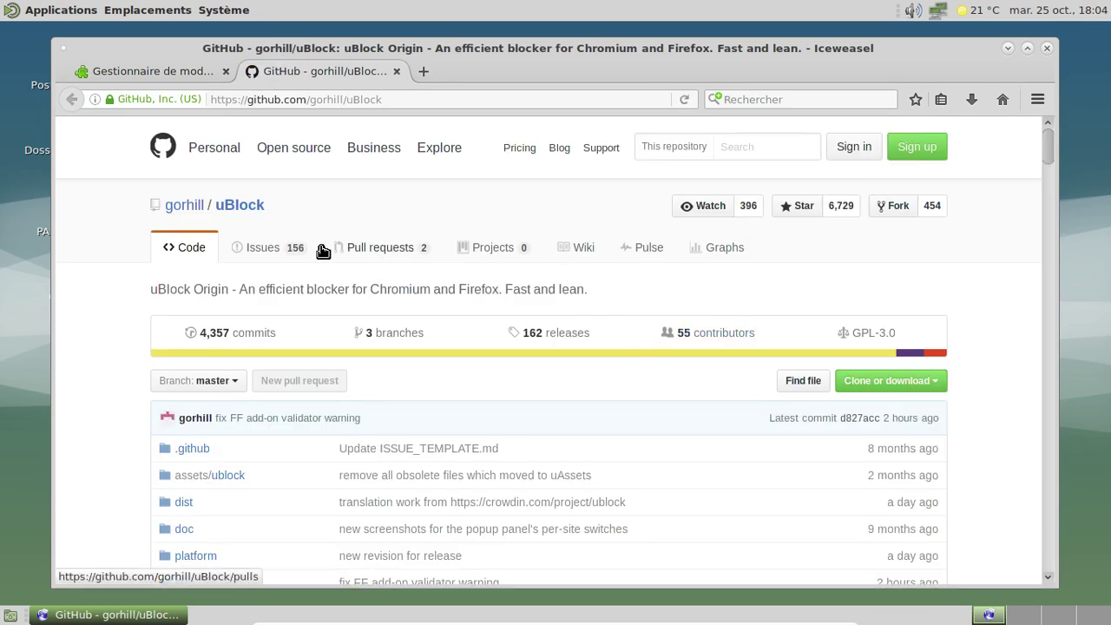
# Find the Firefox installation section in the project's README and open uBlock Origin's page on the Firefox Add-ons web site.
pyautogui.scroll(-5, 492, 252)
pyautogui.scroll(-7, 491, 253)
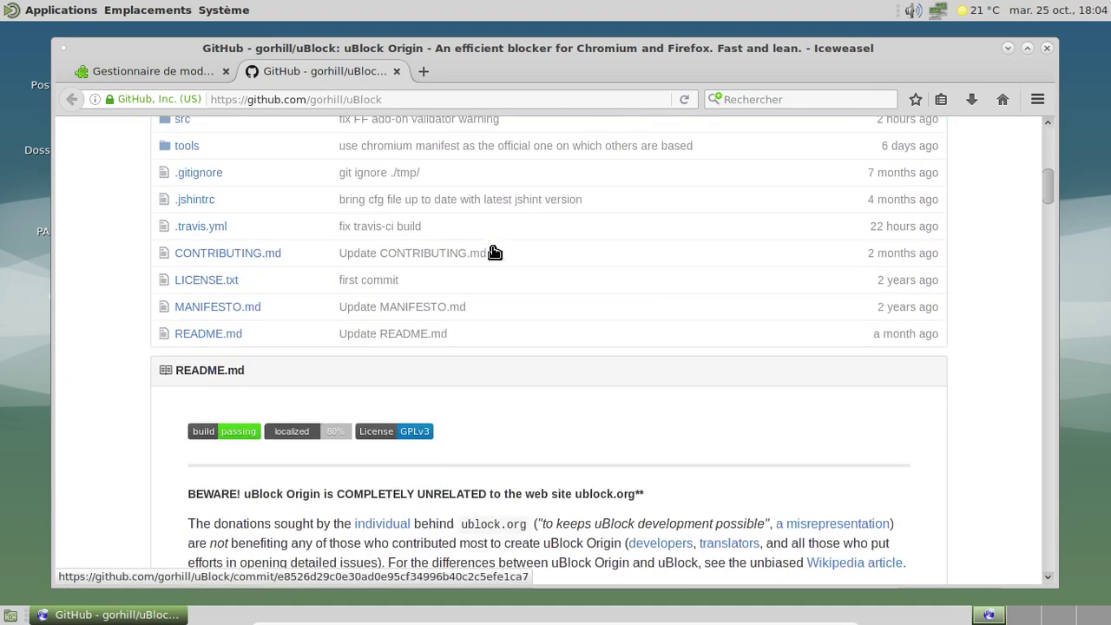
pyautogui.scroll(1, 493, 252)
pyautogui.scroll(-2, 495, 251)
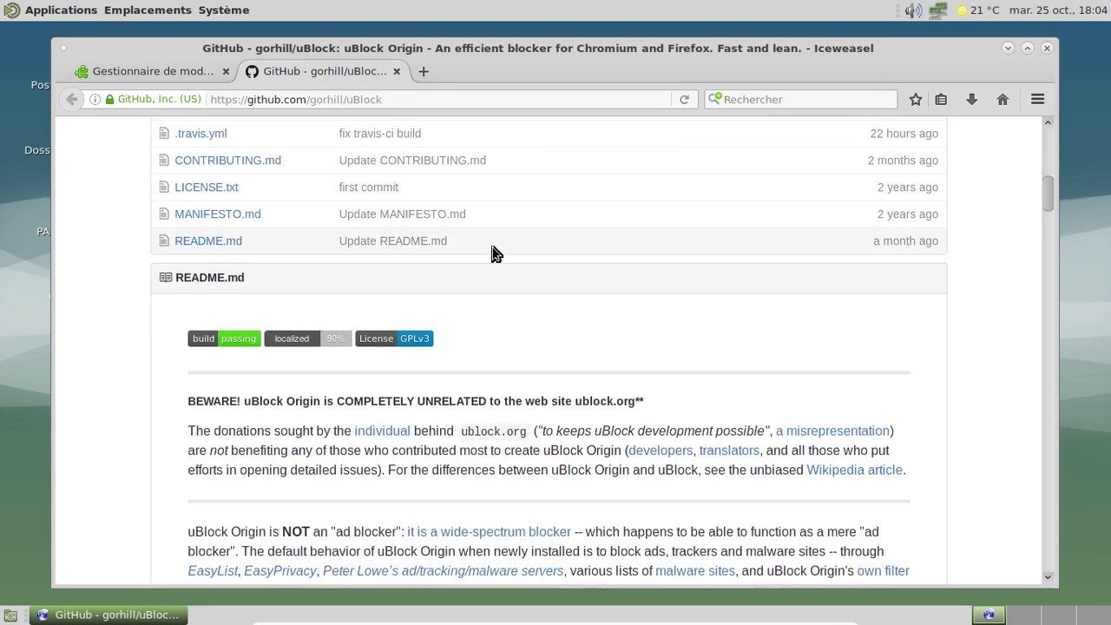
pyautogui.scroll(-4, 491, 253)
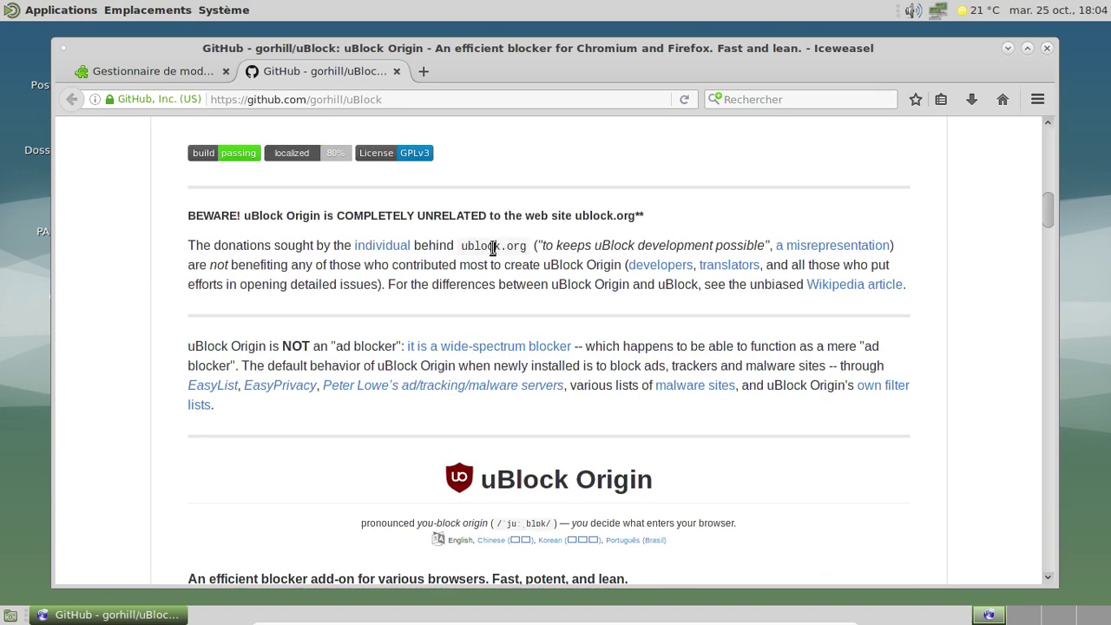
pyautogui.scroll(-11, 492, 249)
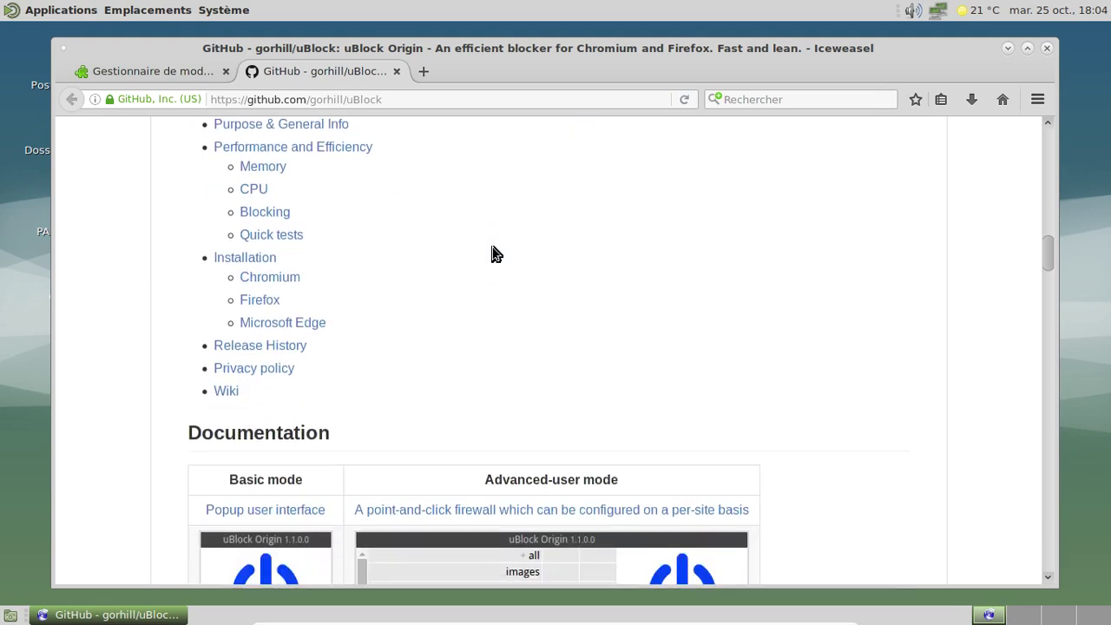
pyautogui.click(265, 309)
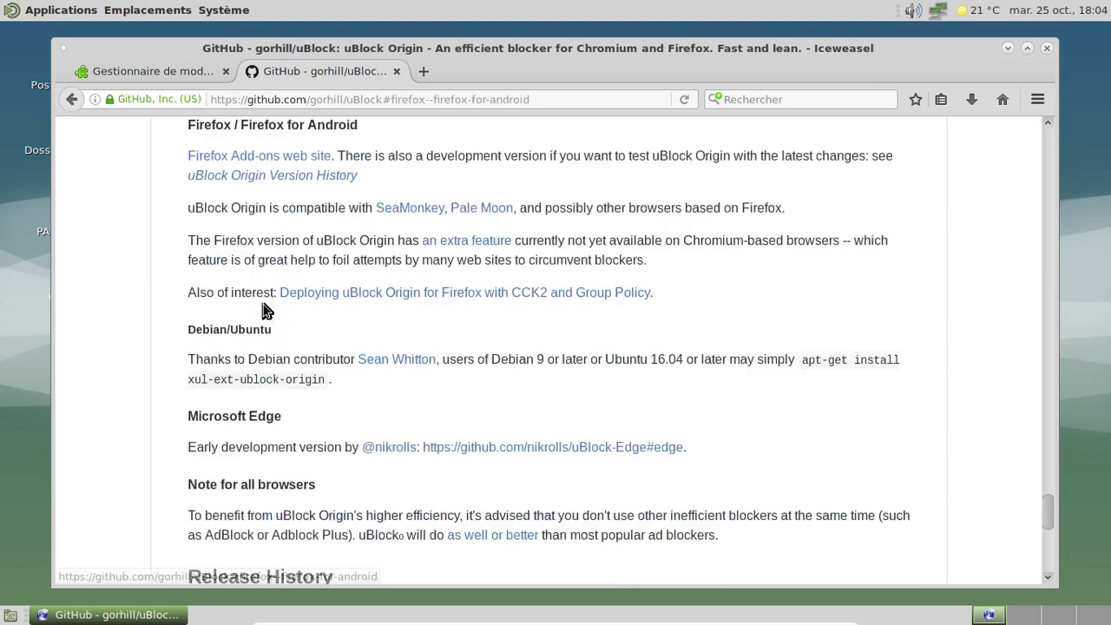
pyautogui.click(281, 166)
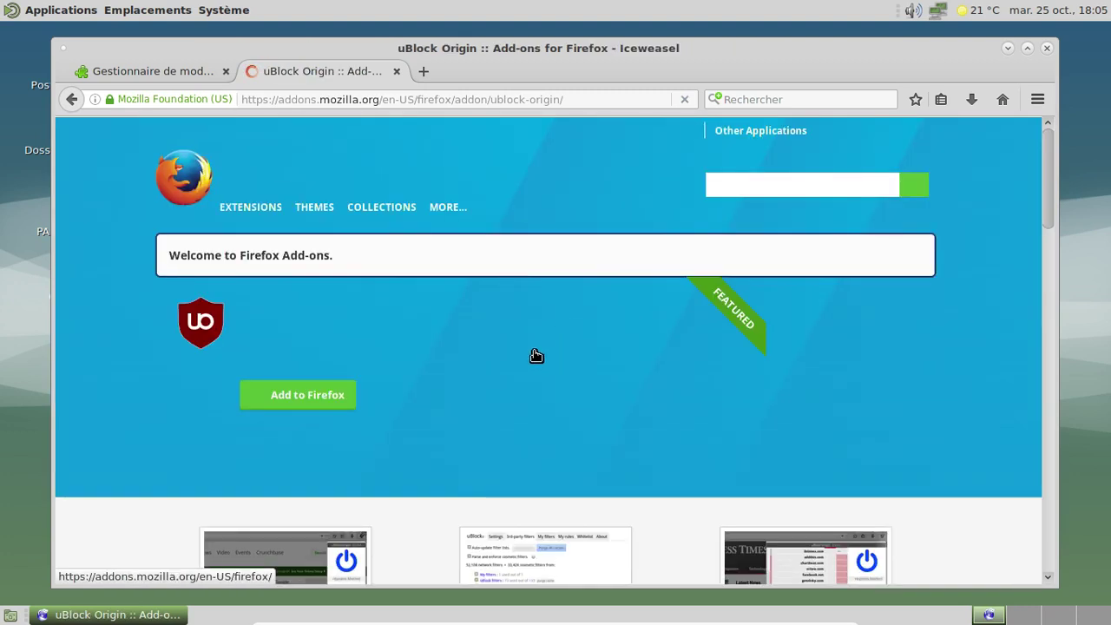
# Install uBlock Origin from the Firefox Add-ons site, dismiss the notice and close that tab.
pyautogui.click(333, 401)
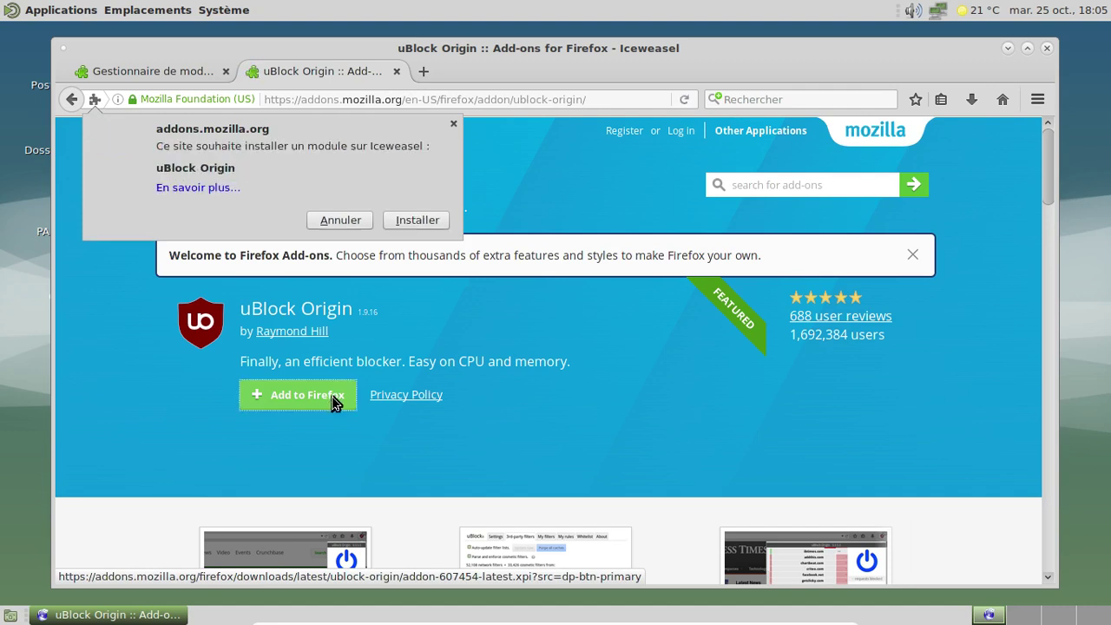
pyautogui.click(414, 228)
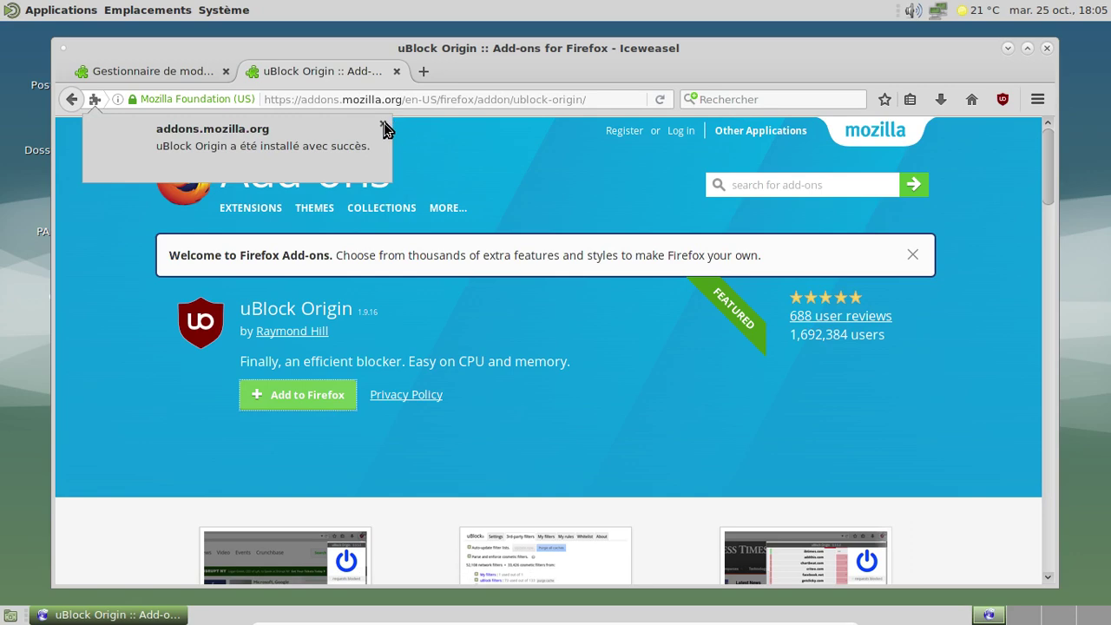
pyautogui.click(395, 73)
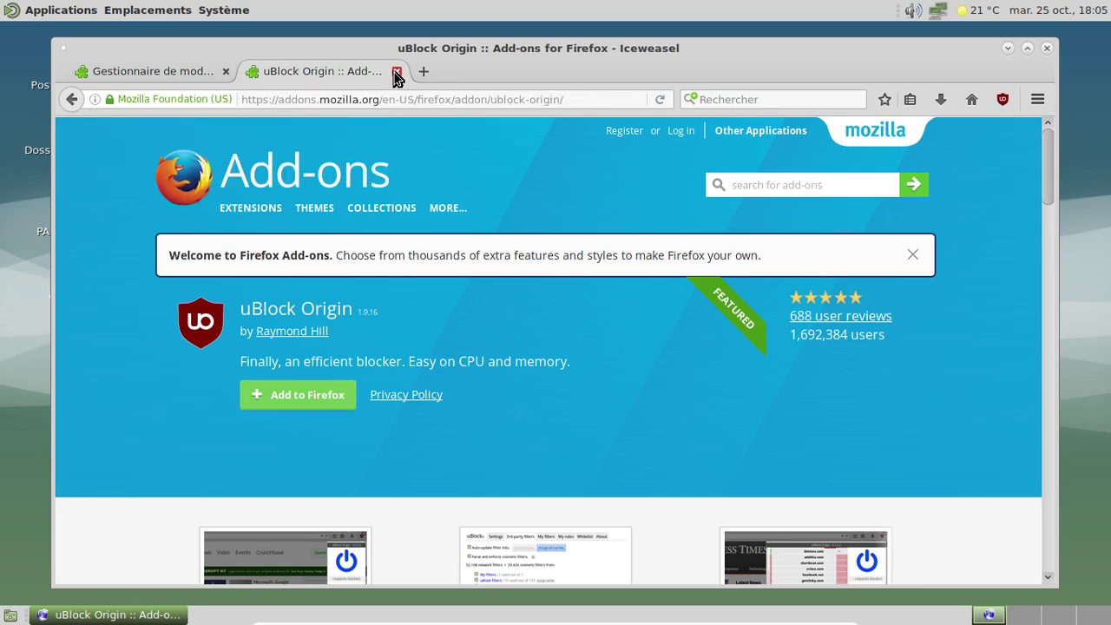
pyautogui.click(395, 73)
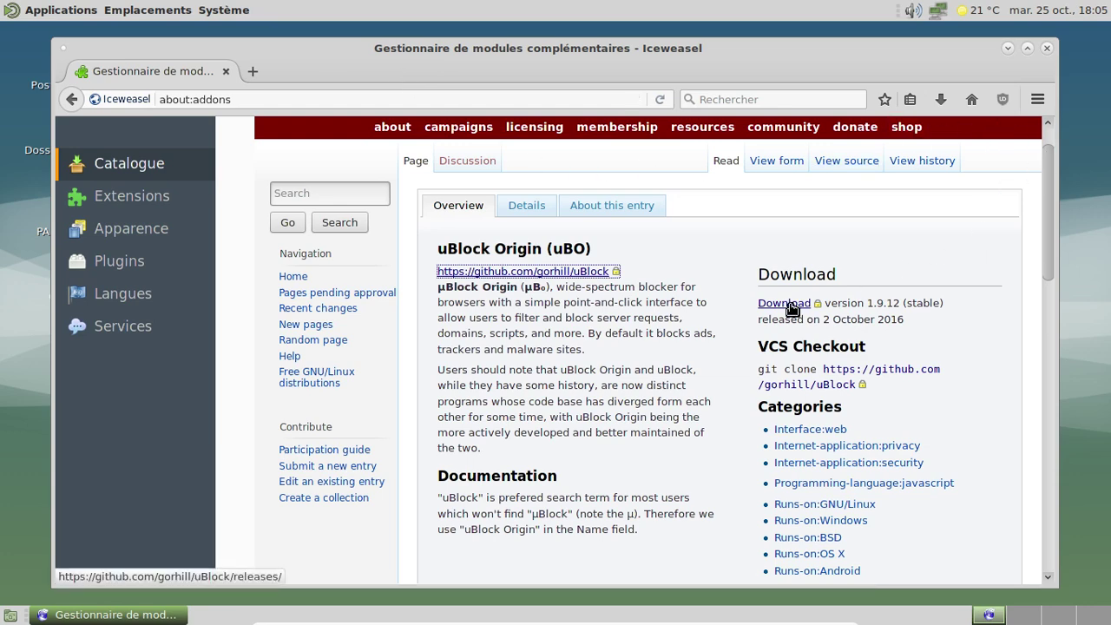
# Look over the rest of the uBlock Origin directory entry and replace the add-ons manager tab with a blank one.
pyautogui.scroll(-5, 946, 360)
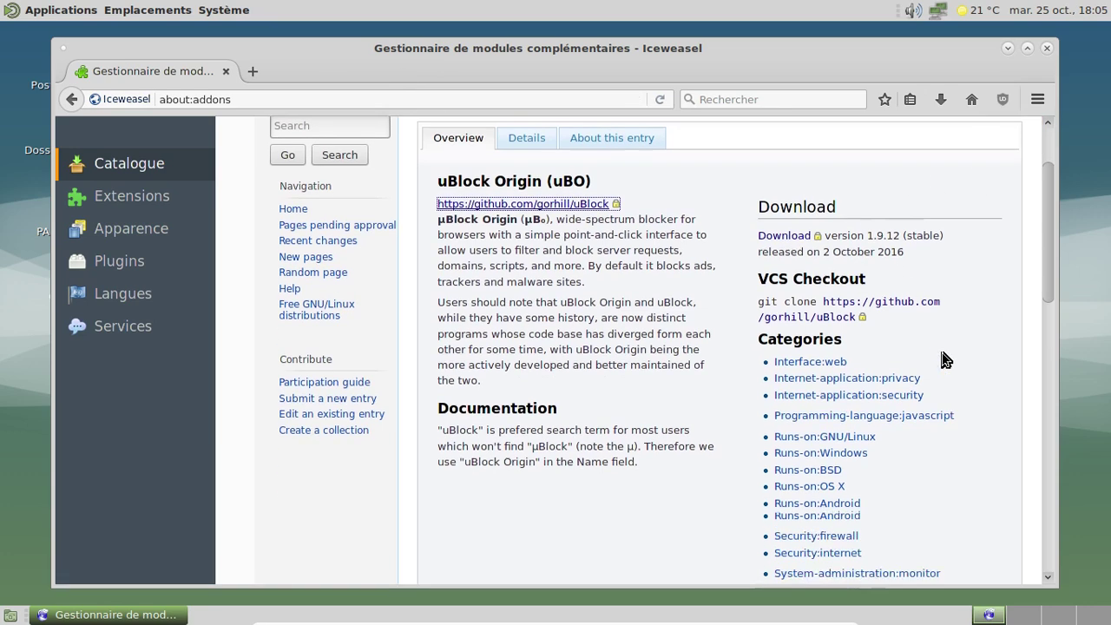
pyautogui.scroll(-3, 946, 360)
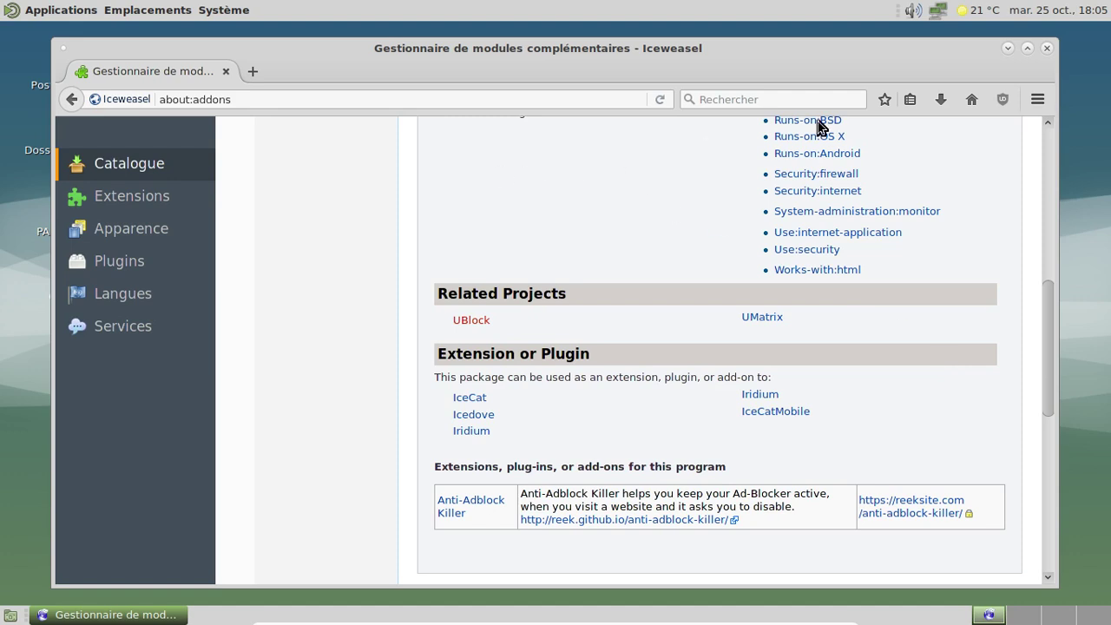
pyautogui.click(253, 71)
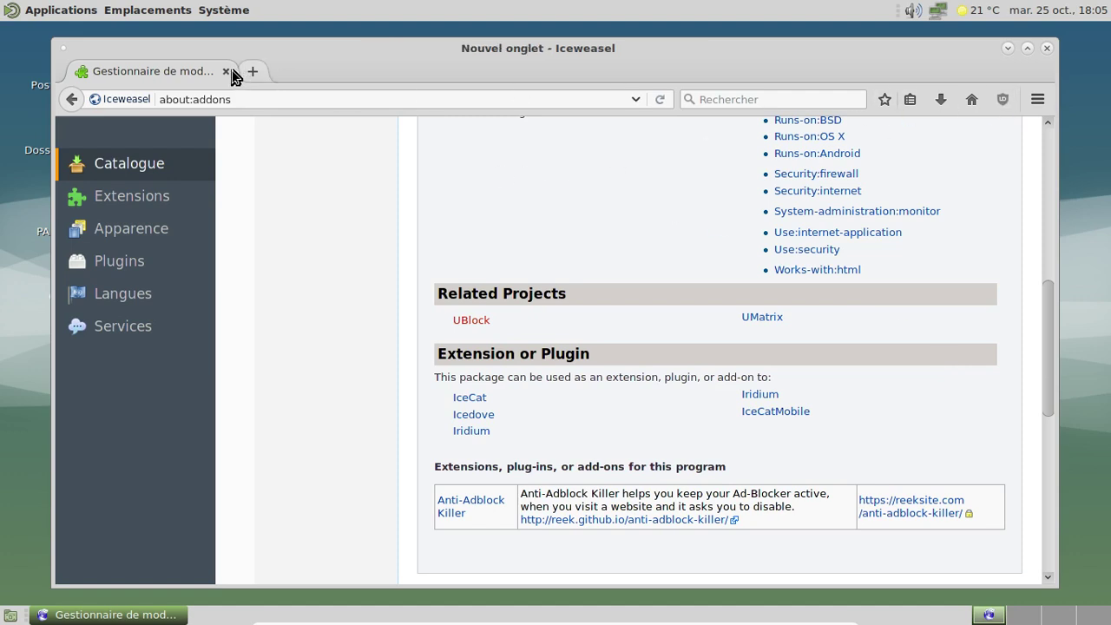
pyautogui.click(227, 71)
# Remove all the site thumbnails from the new tab page.
pyautogui.click(404, 222)
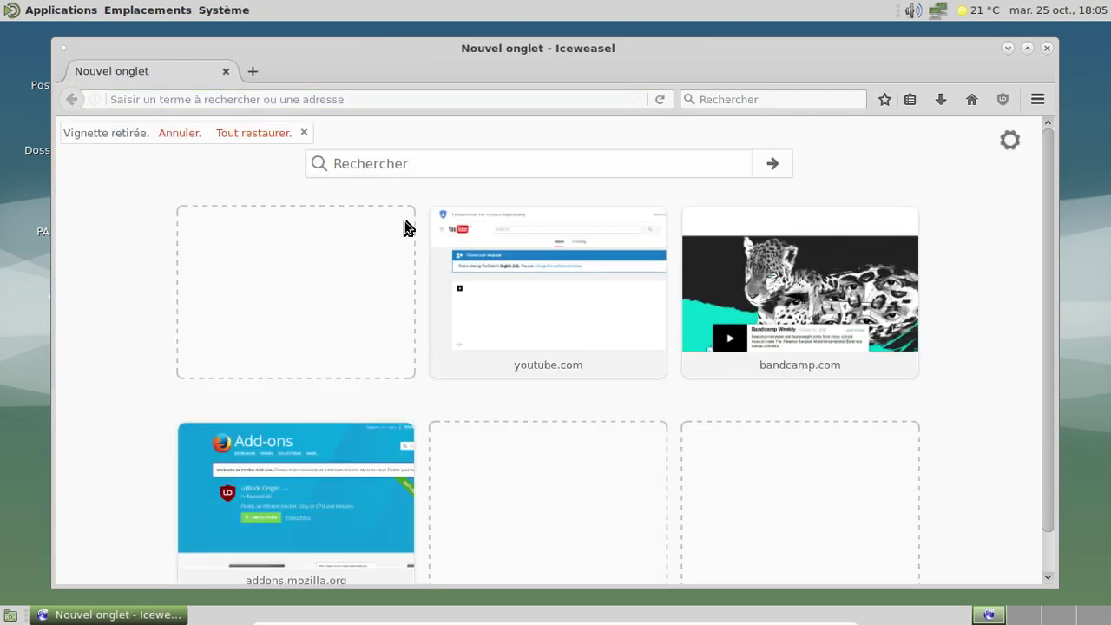
pyautogui.click(404, 221)
pyautogui.click(404, 221)
pyautogui.click(405, 221)
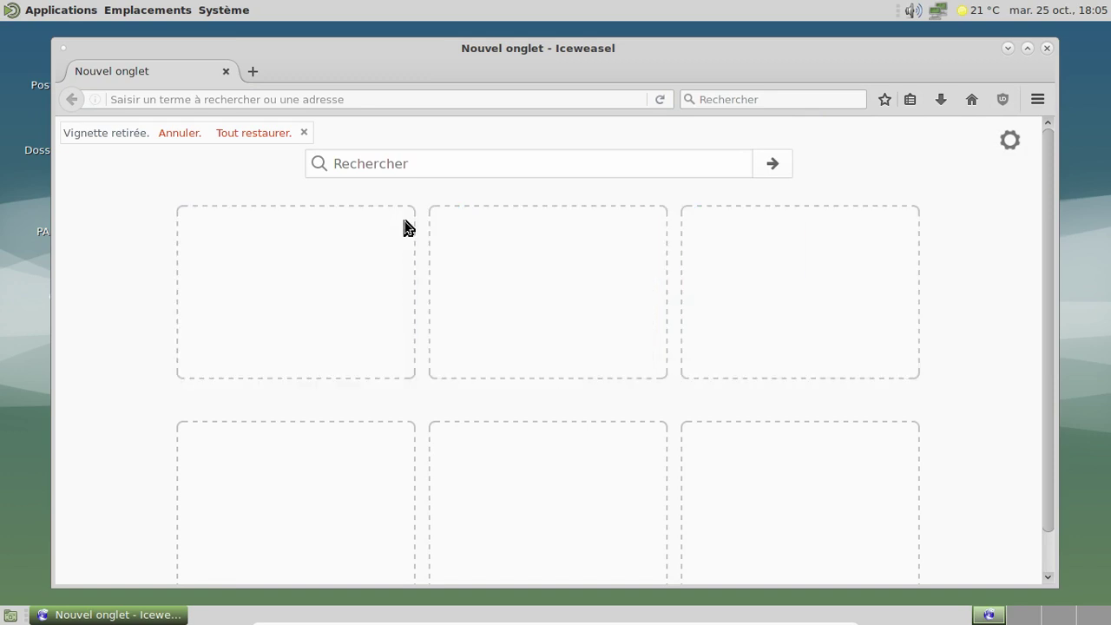
# Load youtube.com to check the home page with uBlock Origin active.
pyautogui.click(313, 100)
pyautogui.write('youtube.com/')
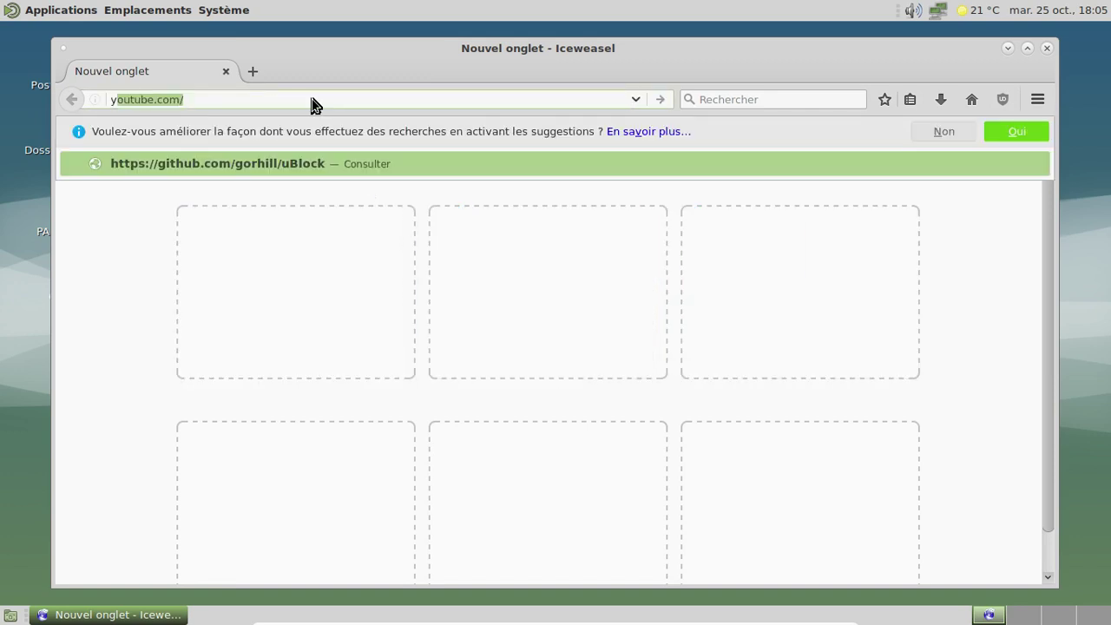
pyautogui.press('Return')
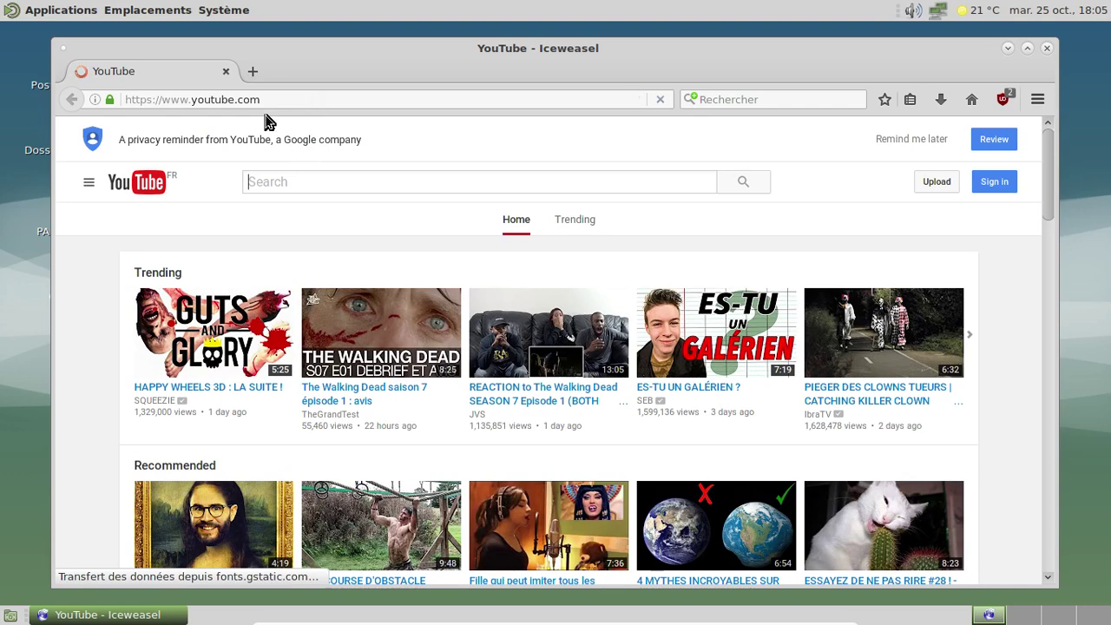
# Close the YouTube tab and quit the browser.
pyautogui.click(250, 71)
pyautogui.click(225, 71)
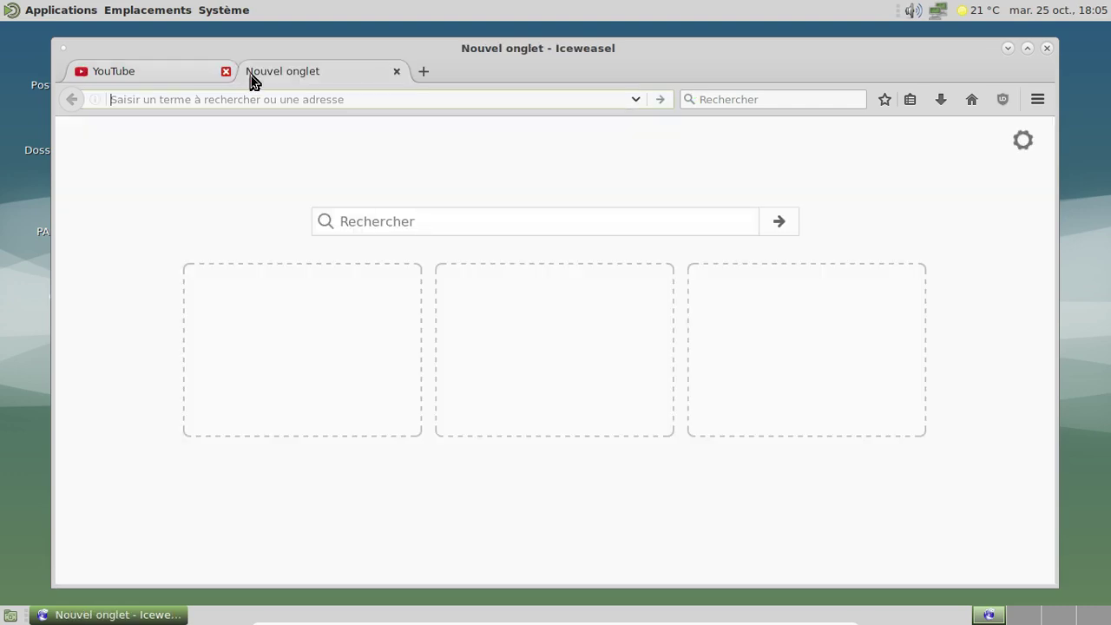
pyautogui.click(1047, 48)
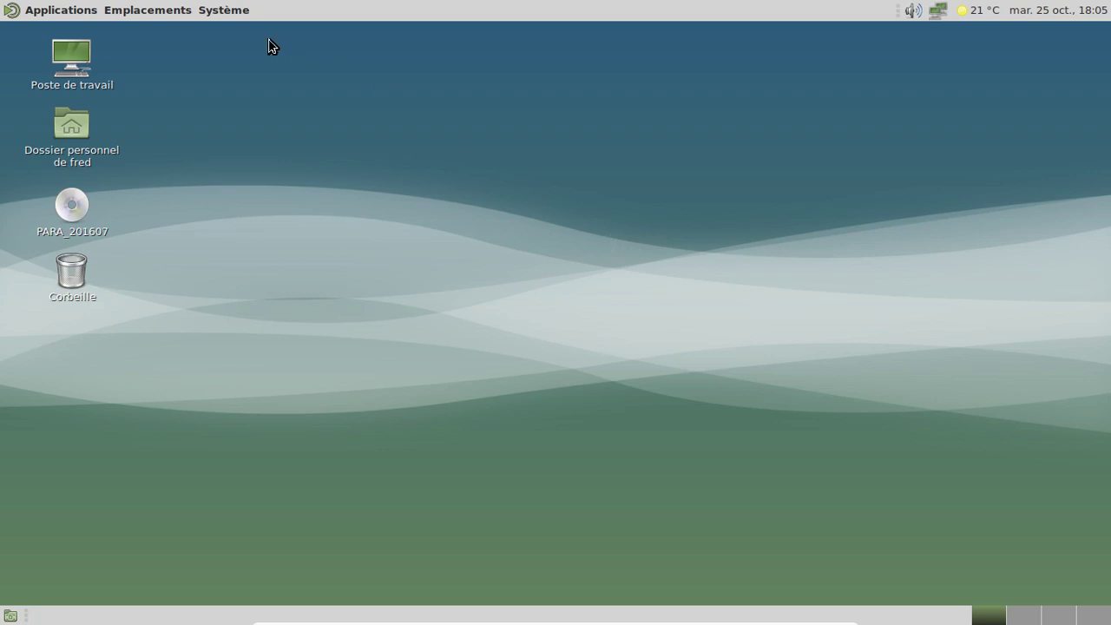
# Launch the Iceweasel browser and load altermusique.org.
pyautogui.click(174, 11)
pyautogui.moveTo(50, 6)
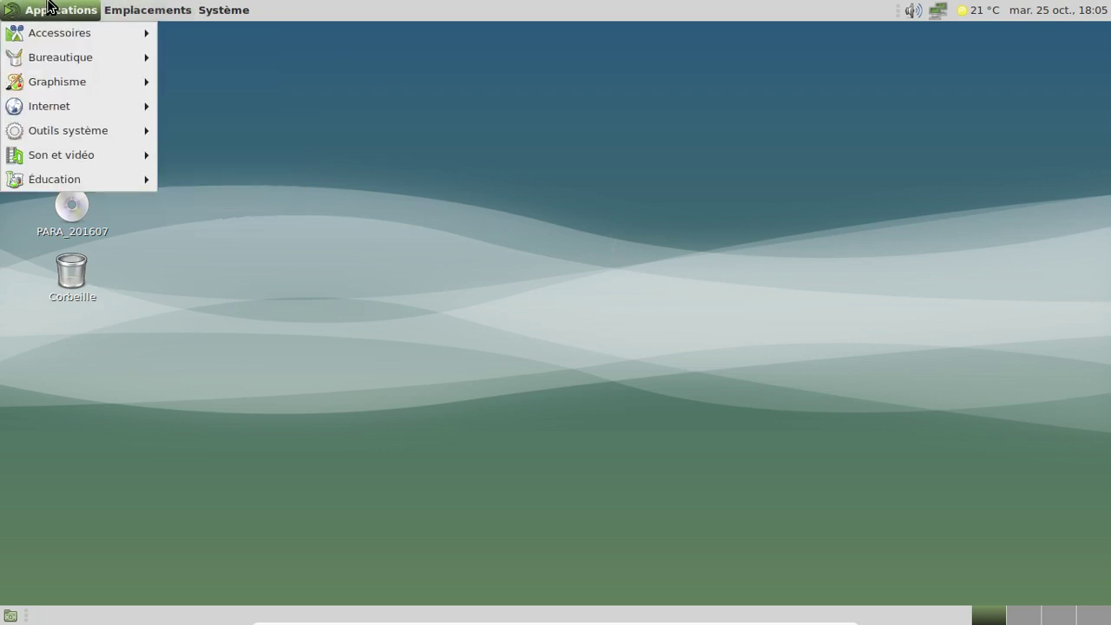
pyautogui.moveTo(71, 129)
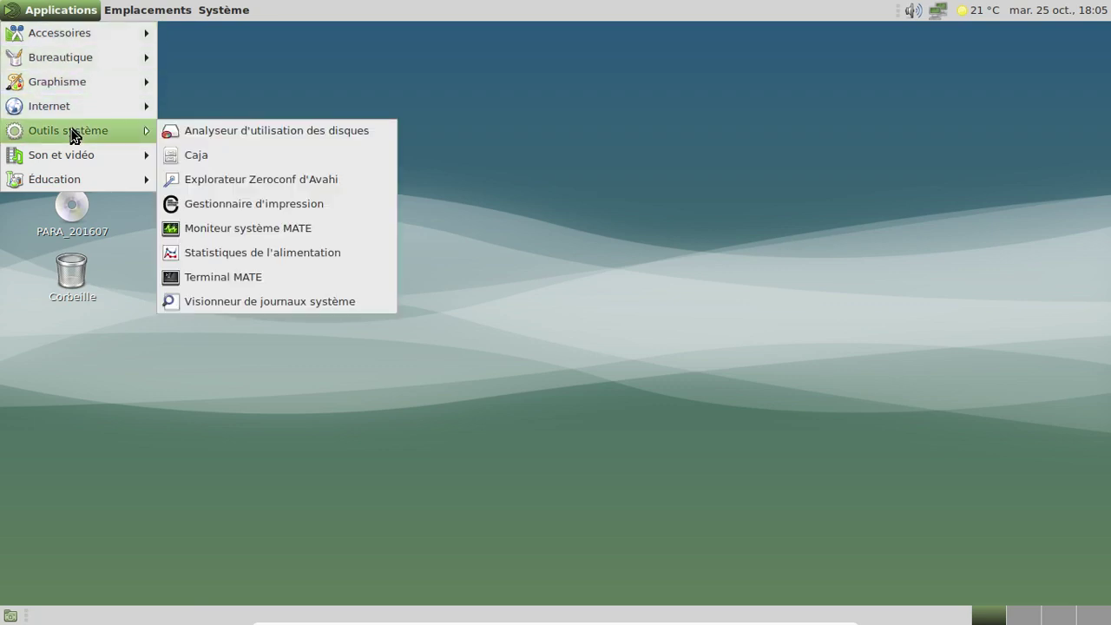
pyautogui.moveTo(76, 37)
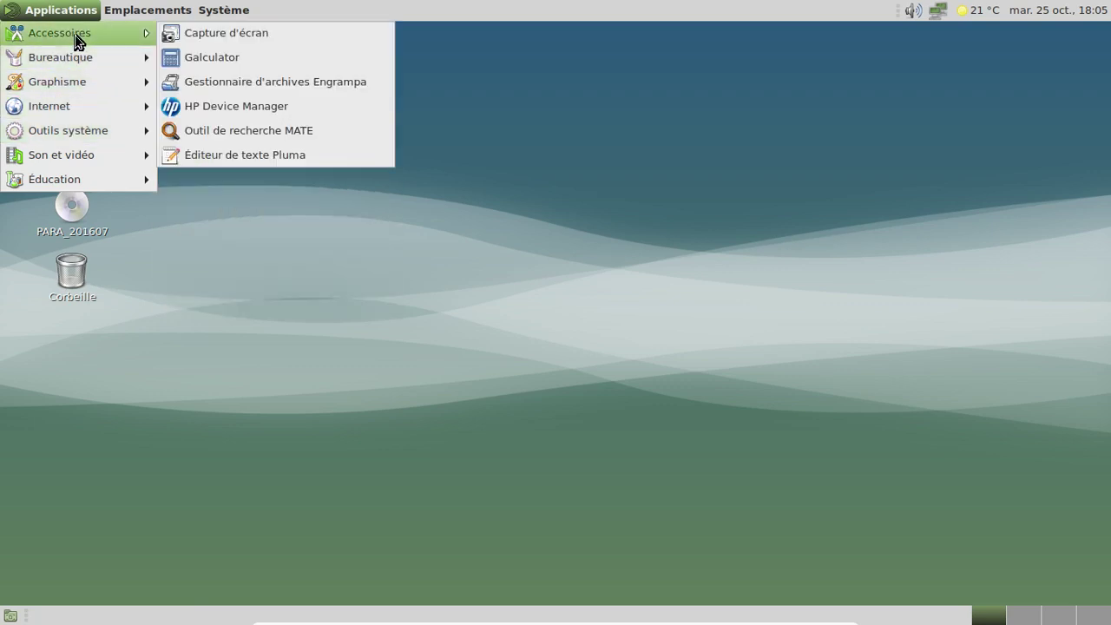
pyautogui.moveTo(79, 58)
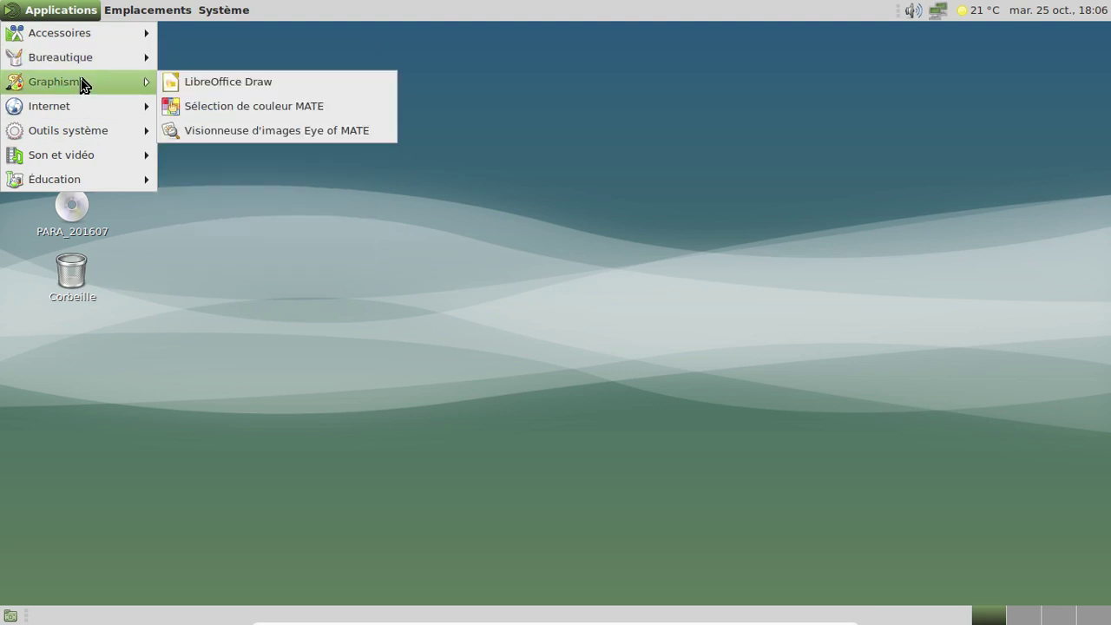
pyautogui.moveTo(76, 105)
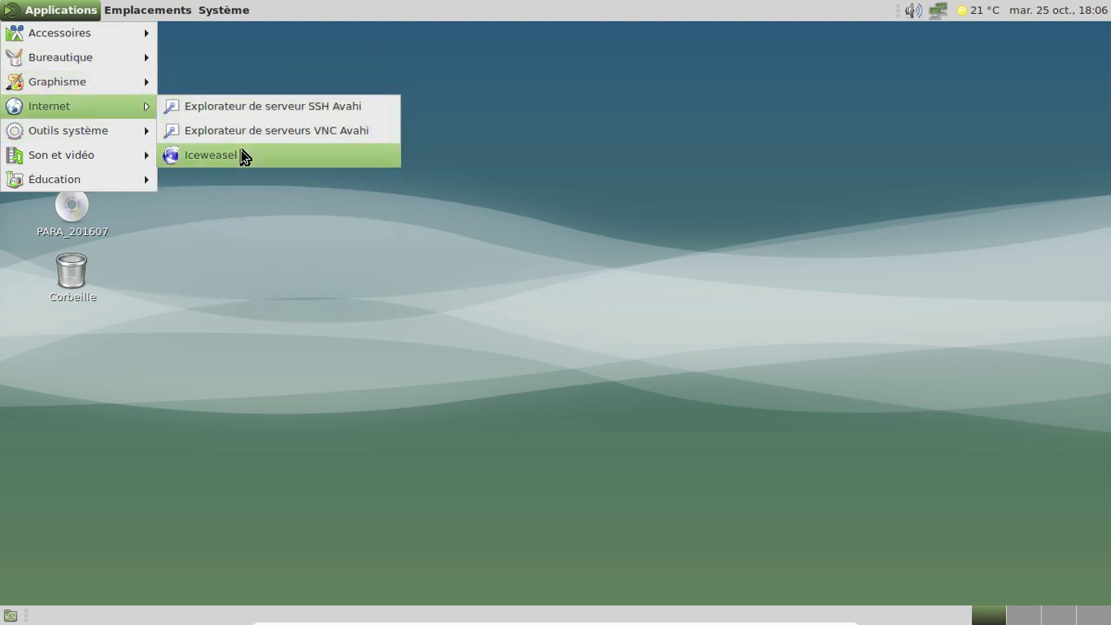
pyautogui.click(240, 152)
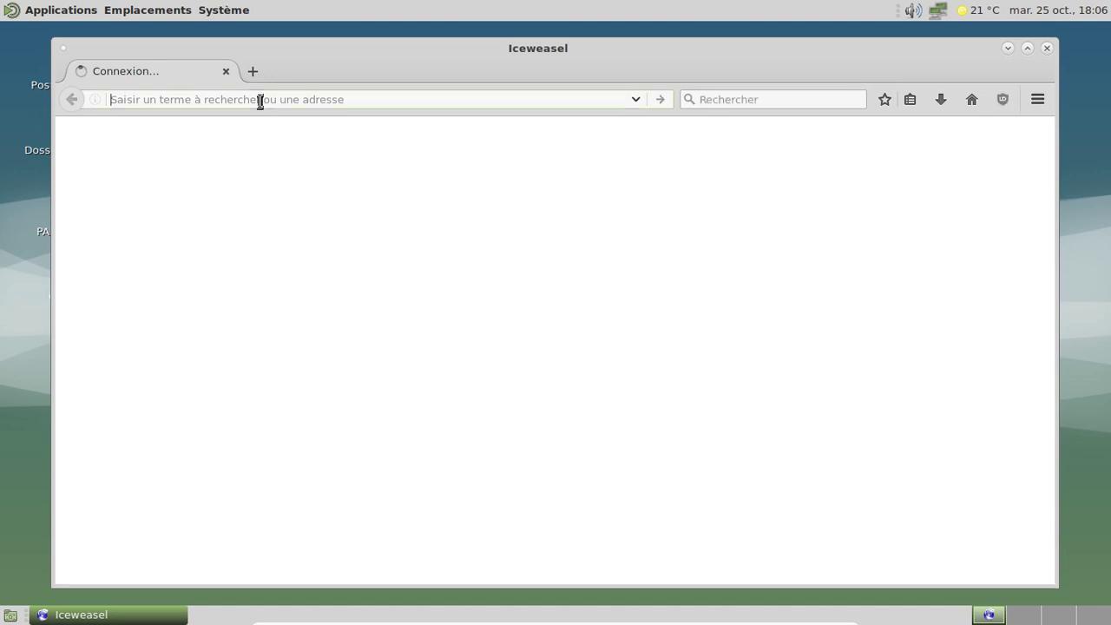
pyautogui.write('altermusique')
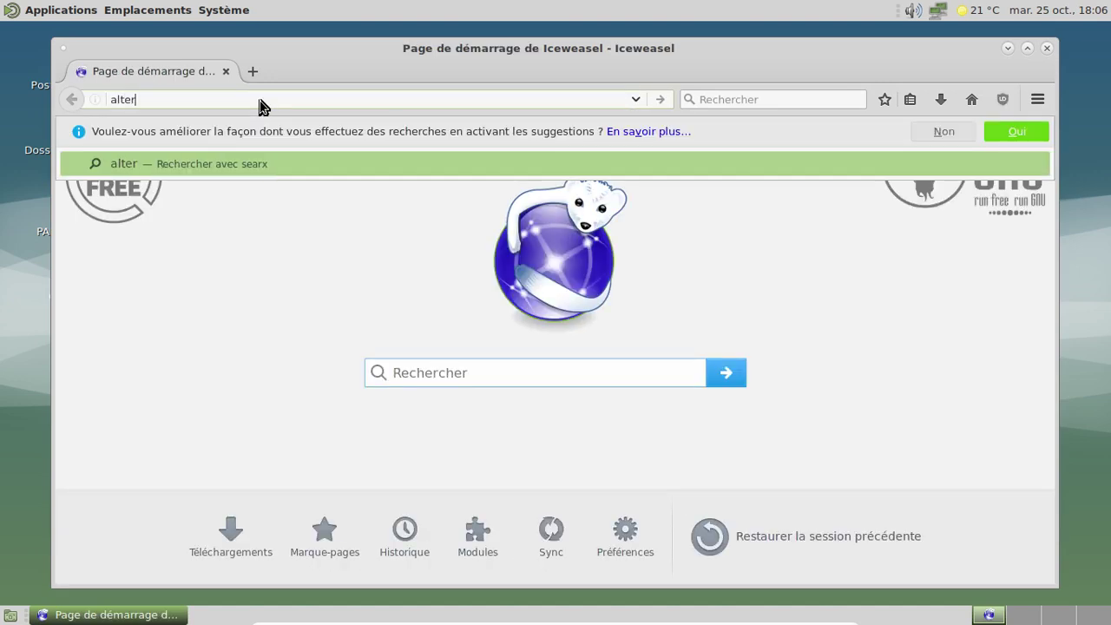
pyautogui.write('.org')
pyautogui.press('Return')
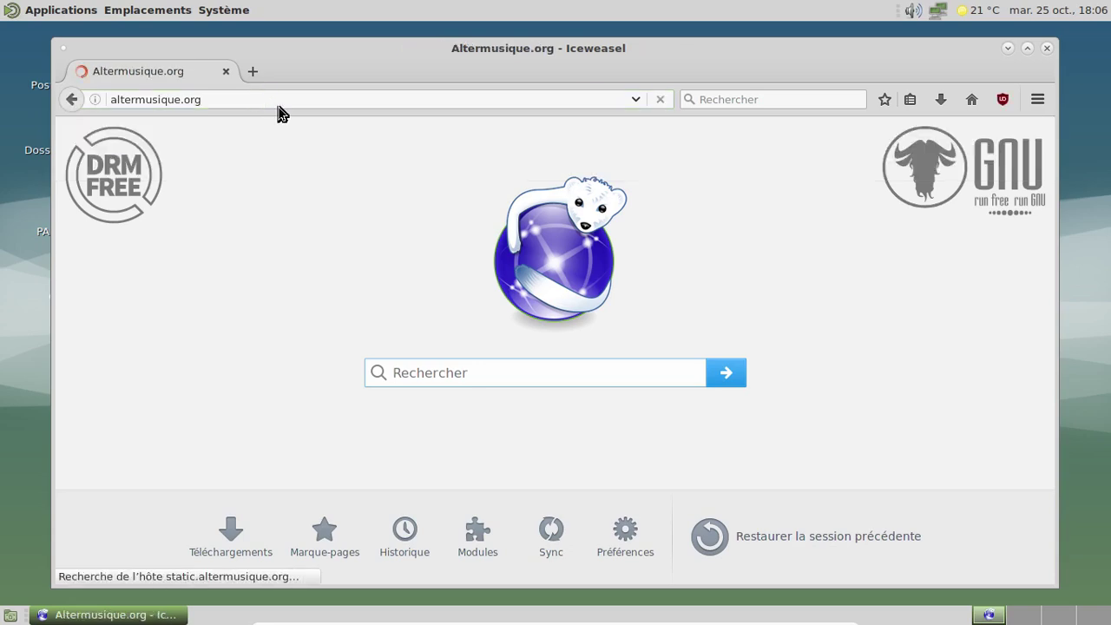
# Open the page of the album Lulu by LL de Mars from the album covers and go to its download options.
pyautogui.scroll(-7, 578, 247)
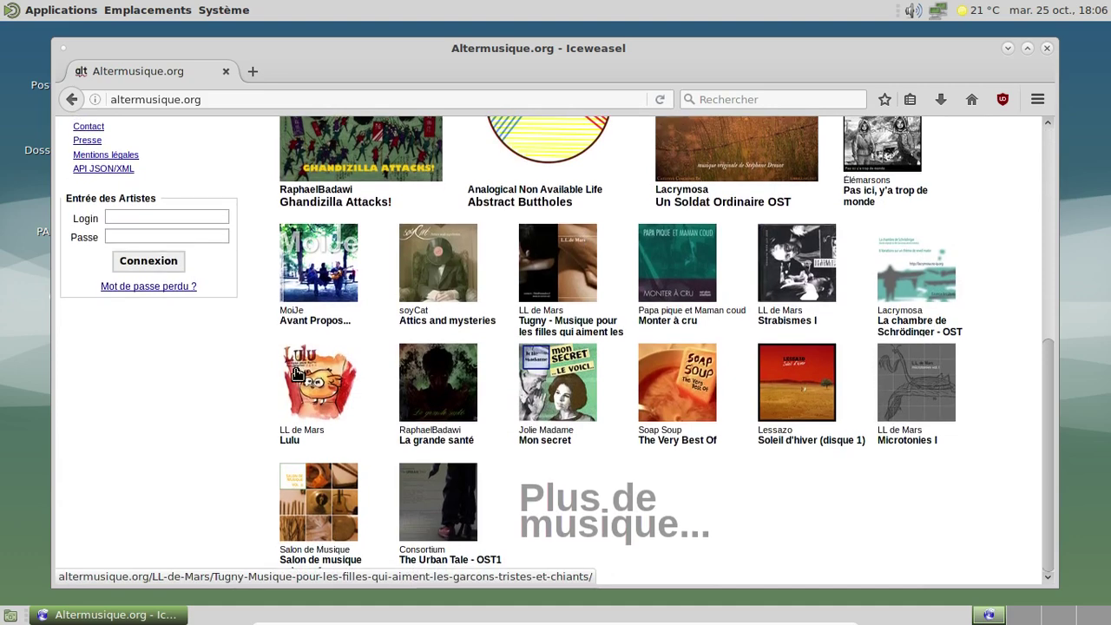
pyautogui.click(323, 369)
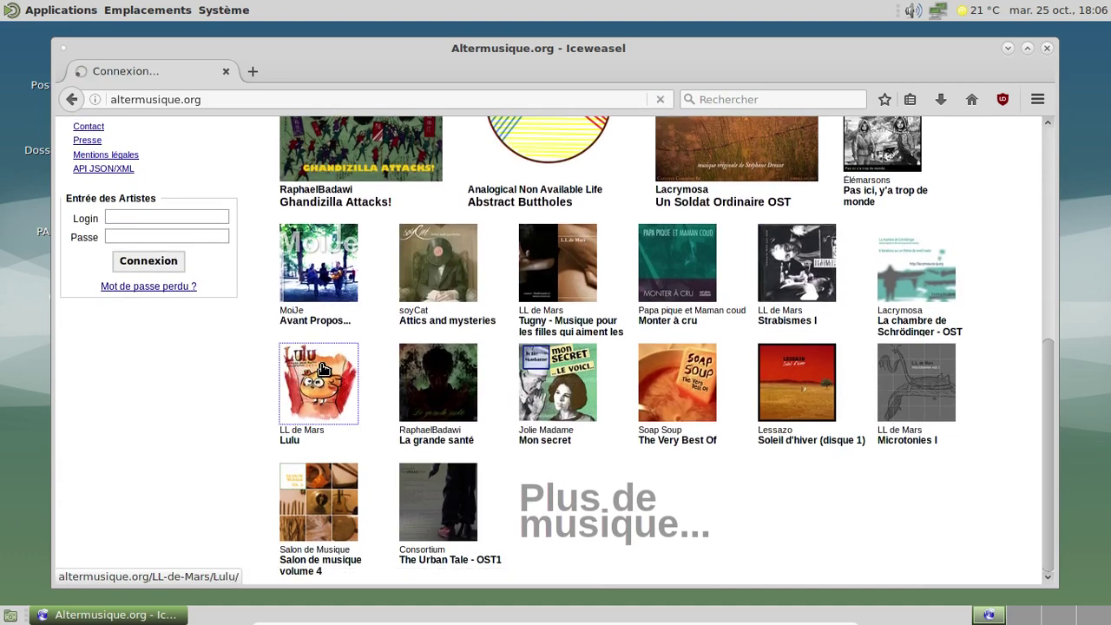
pyautogui.scroll(-5, 428, 374)
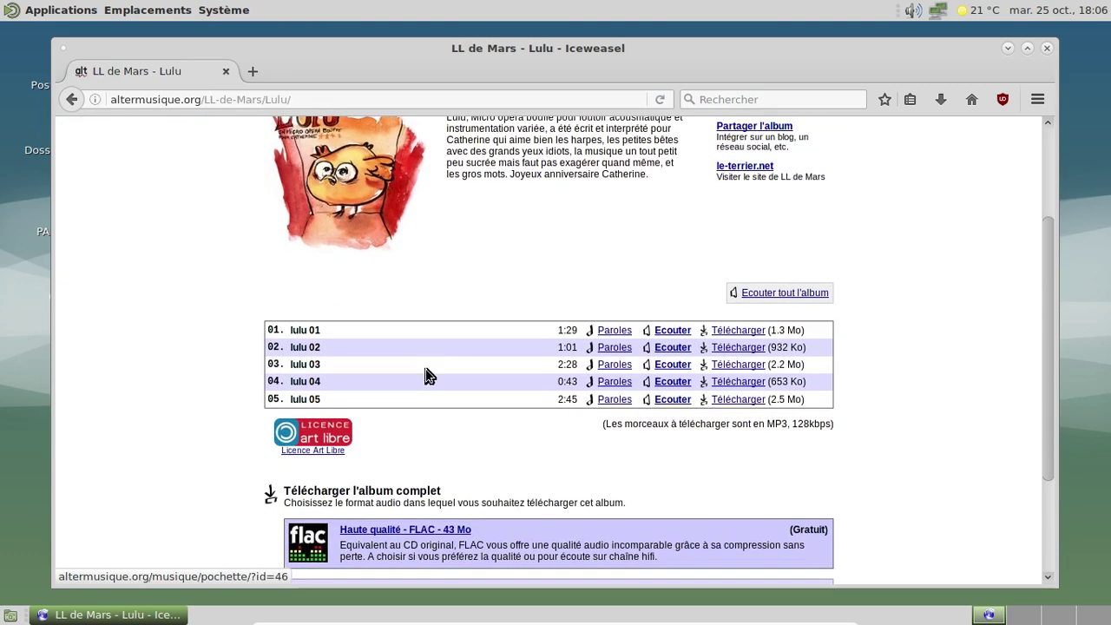
# Download the complete album as low-quality 192 kbps MP3, always saving this file type to disk, and close the browser.
pyautogui.click(469, 508)
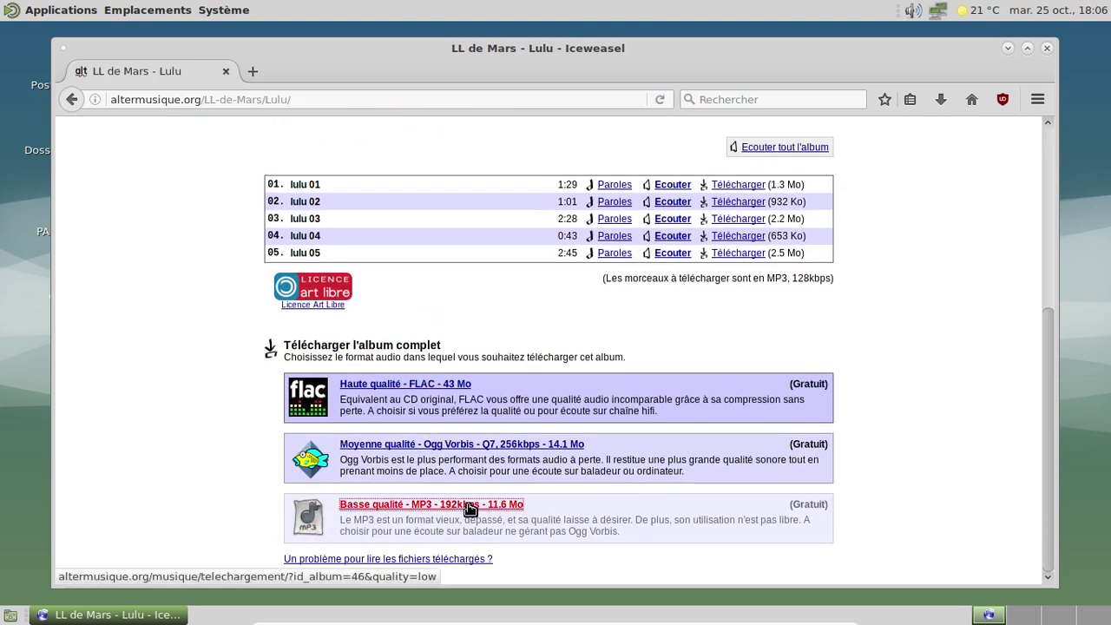
pyautogui.click(424, 327)
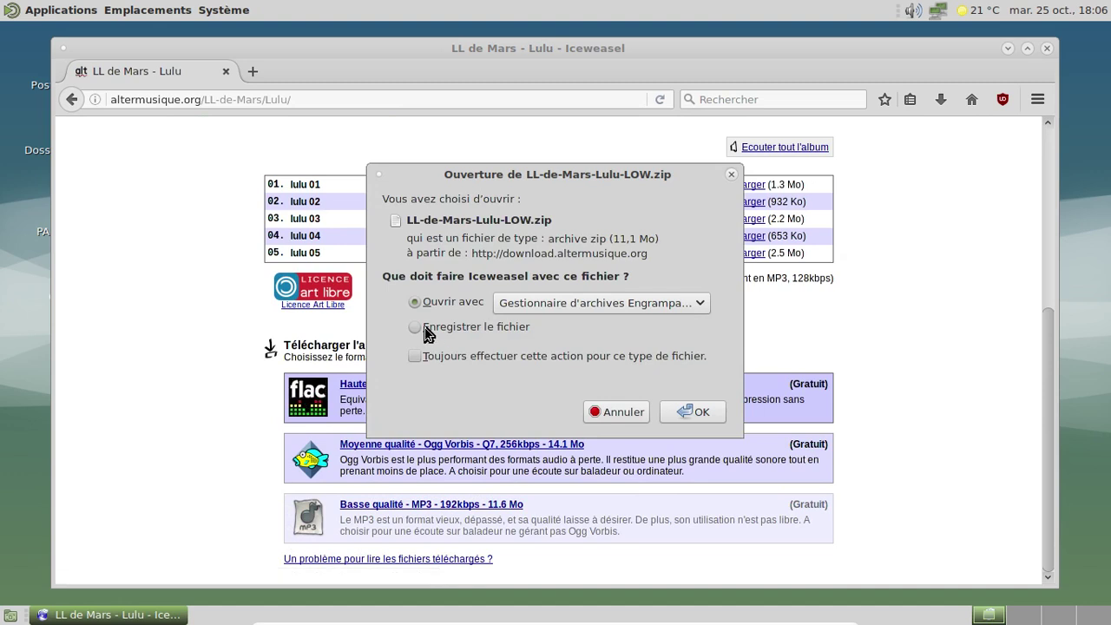
pyautogui.click(419, 360)
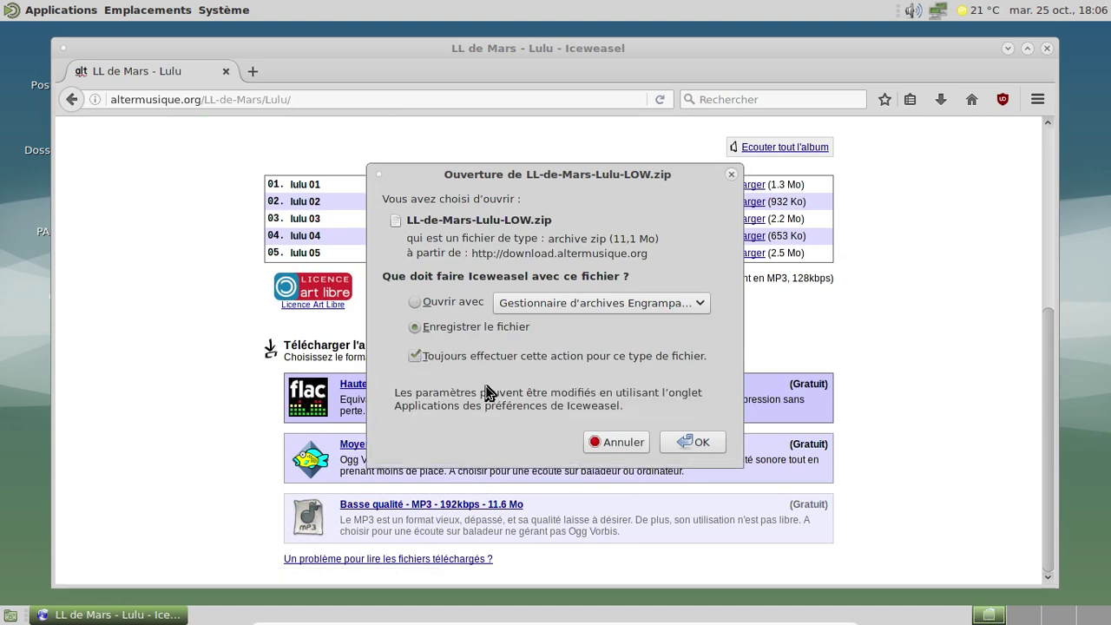
pyautogui.click(693, 440)
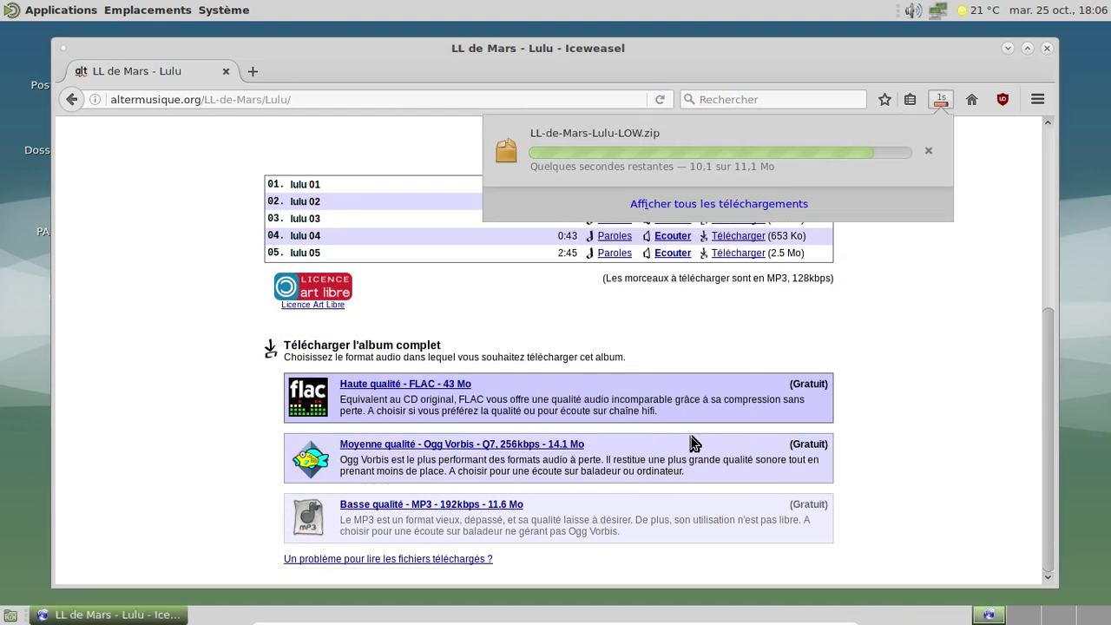
pyautogui.click(943, 93)
pyautogui.click(1047, 48)
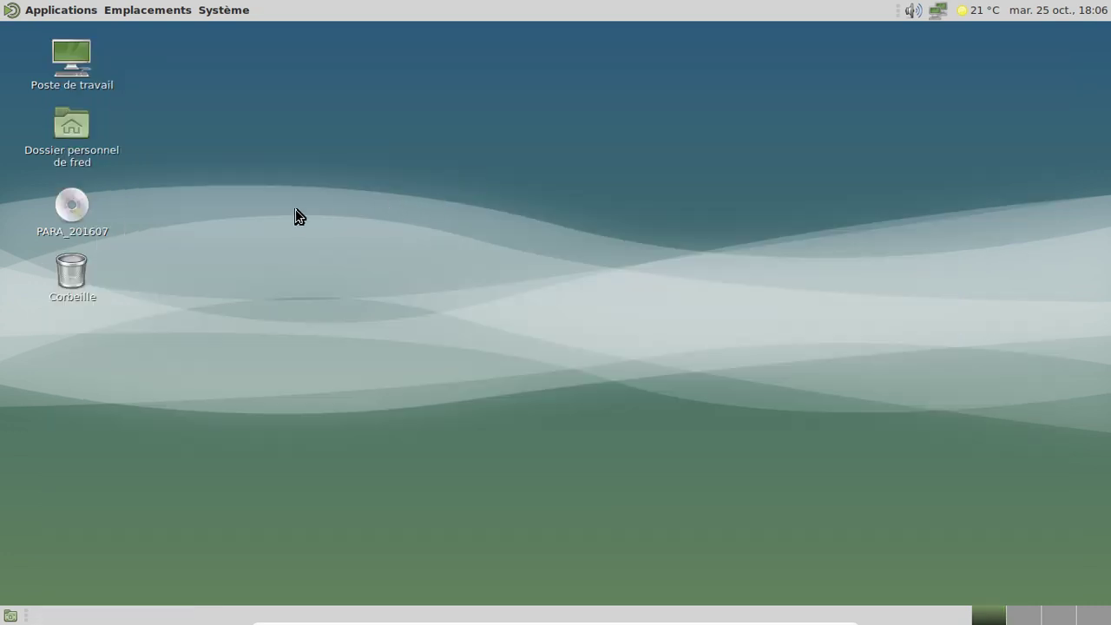
# Open the personal folder from the desktop, then reposition and enlarge its file manager window.
pyautogui.click(68, 161)
pyautogui.doubleClick(69, 164)
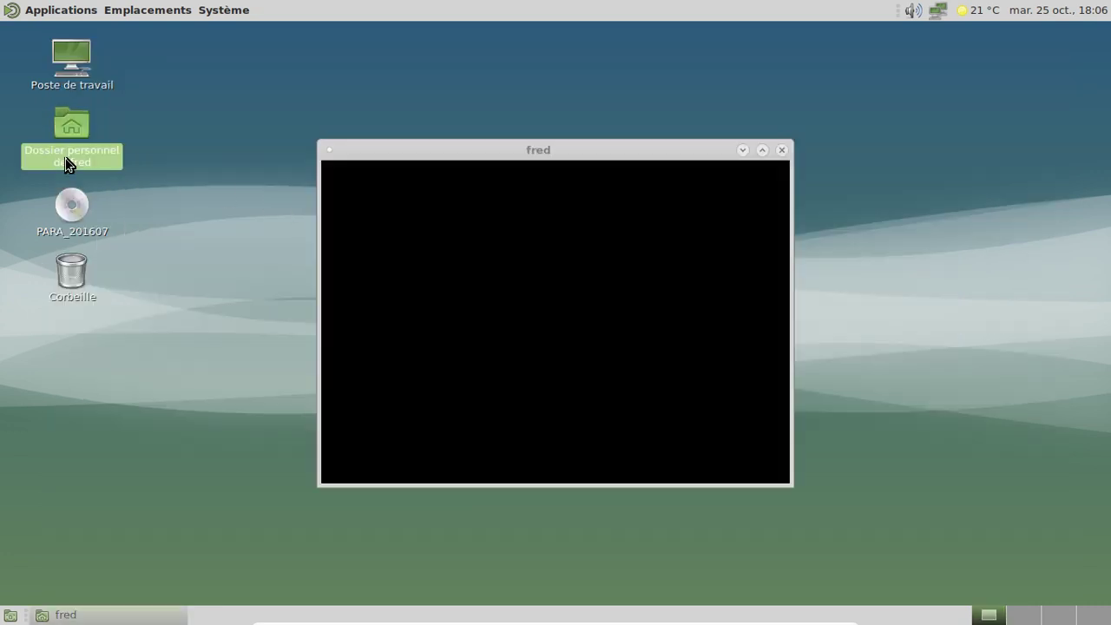
pyautogui.moveTo(560, 155); pyautogui.dragTo(395, 88)
pyautogui.moveTo(624, 420); pyautogui.dragTo(861, 527)
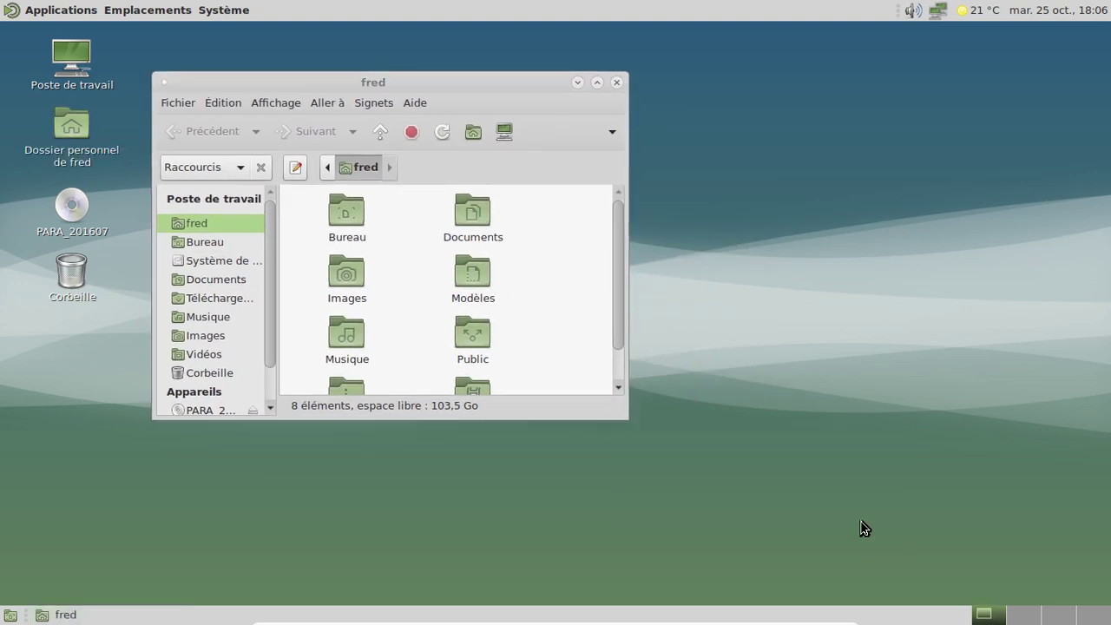
pyautogui.moveTo(623, 415); pyautogui.dragTo(916, 535)
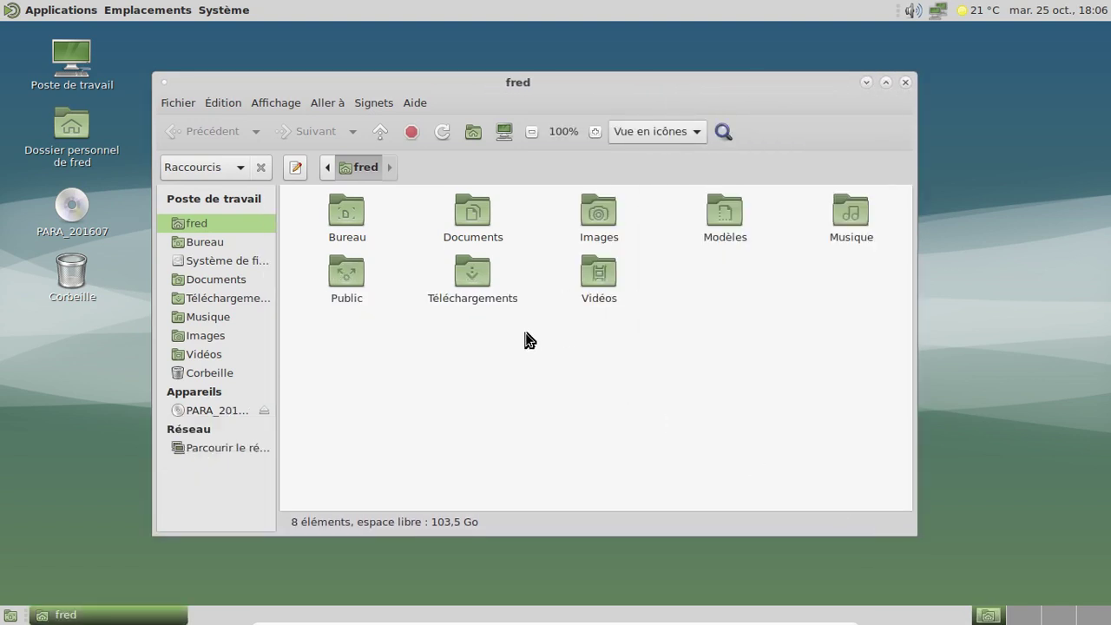
# Extract LL-de-Mars-Lulu-LOW.zip in place inside the Téléchargements folder.
pyautogui.click(466, 270)
pyautogui.doubleClick(469, 273)
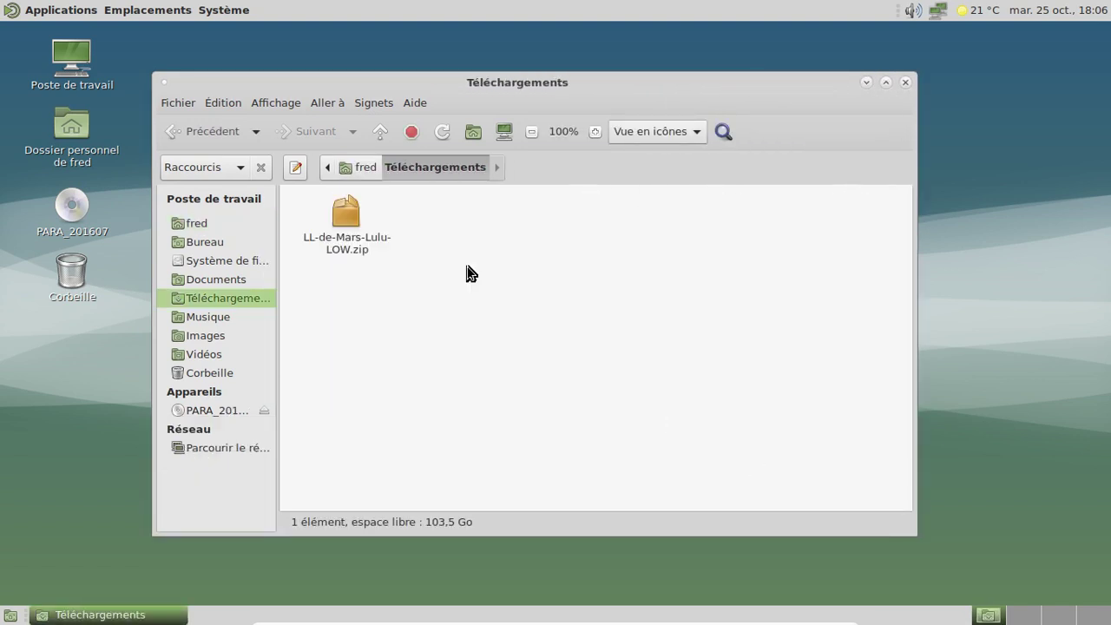
pyautogui.rightClick(357, 218)
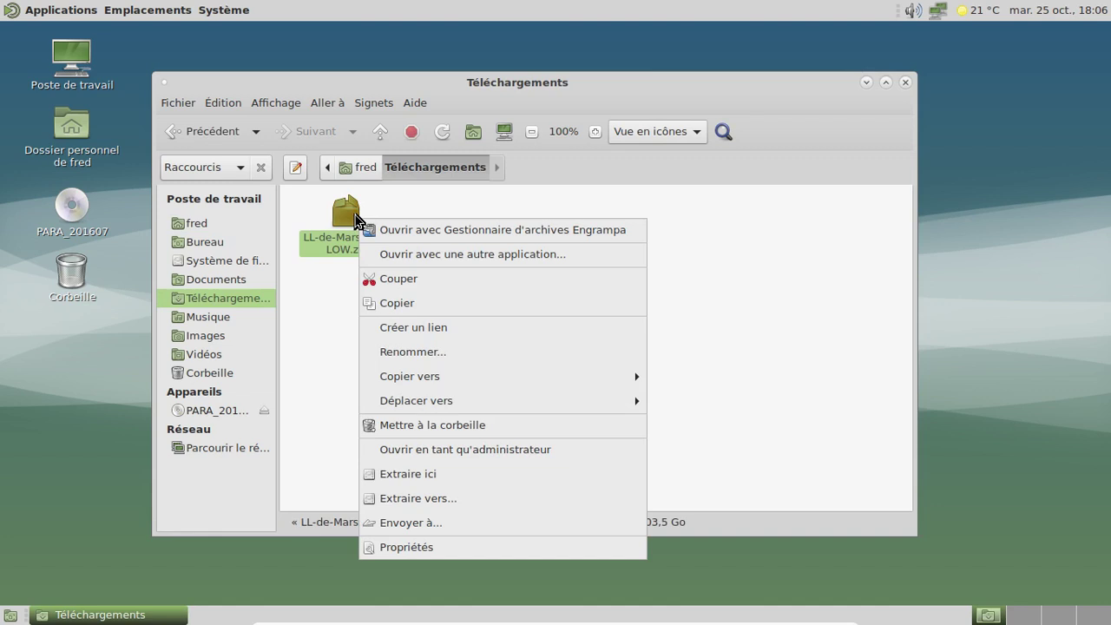
pyautogui.click(474, 478)
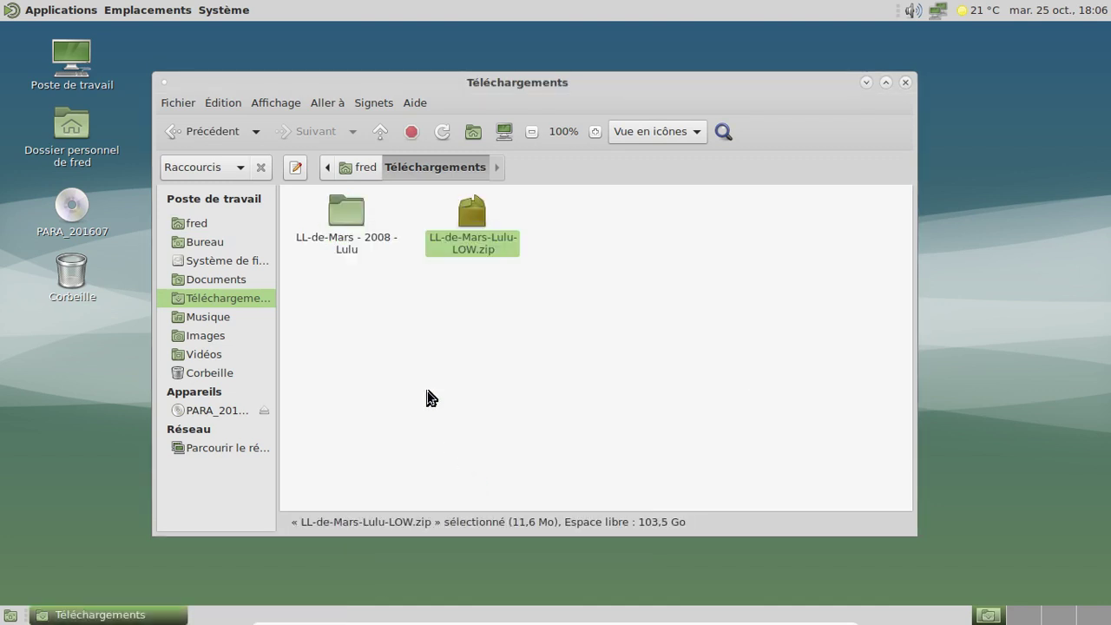
# Move the extracted folder "LL-de-Mars - 2008 - Lulu" from Téléchargements to the Musique folder.
pyautogui.click(352, 241)
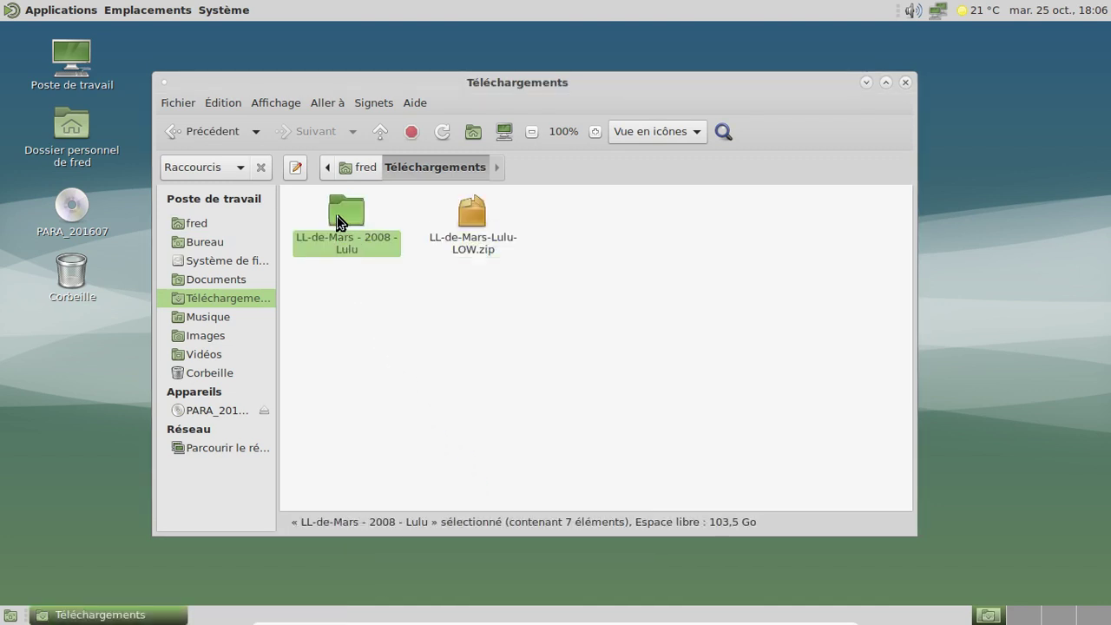
pyautogui.hotkey('ctrl', 'x')
pyautogui.click(232, 314)
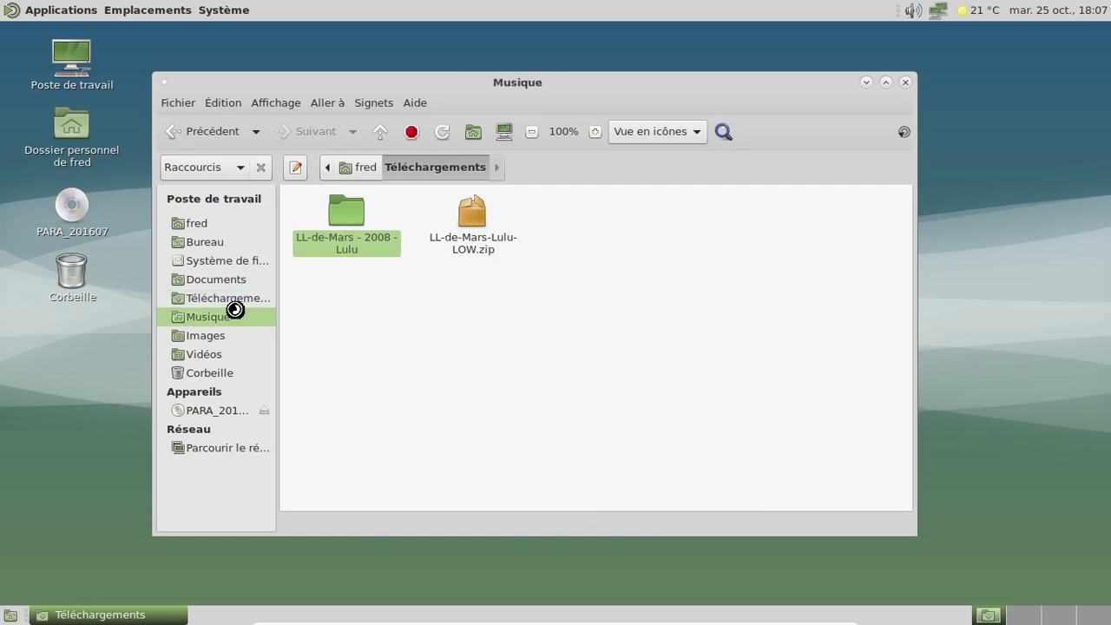
pyautogui.rightClick(394, 297)
pyautogui.click(452, 433)
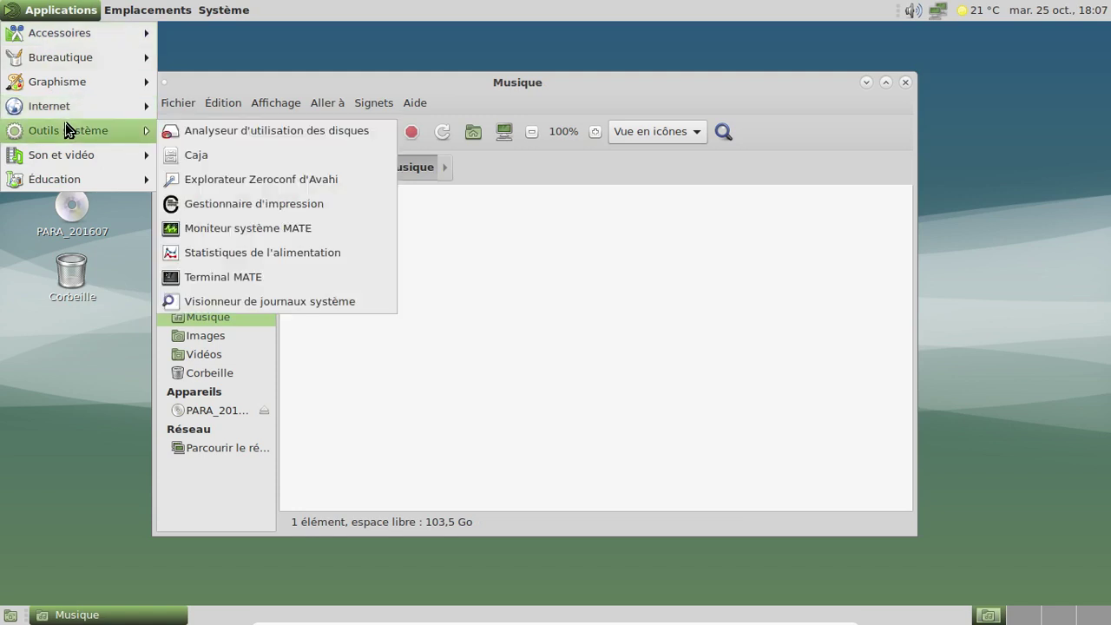
# Launch the Quod Libet music player and close the file manager window.
pyautogui.moveTo(69, 178)
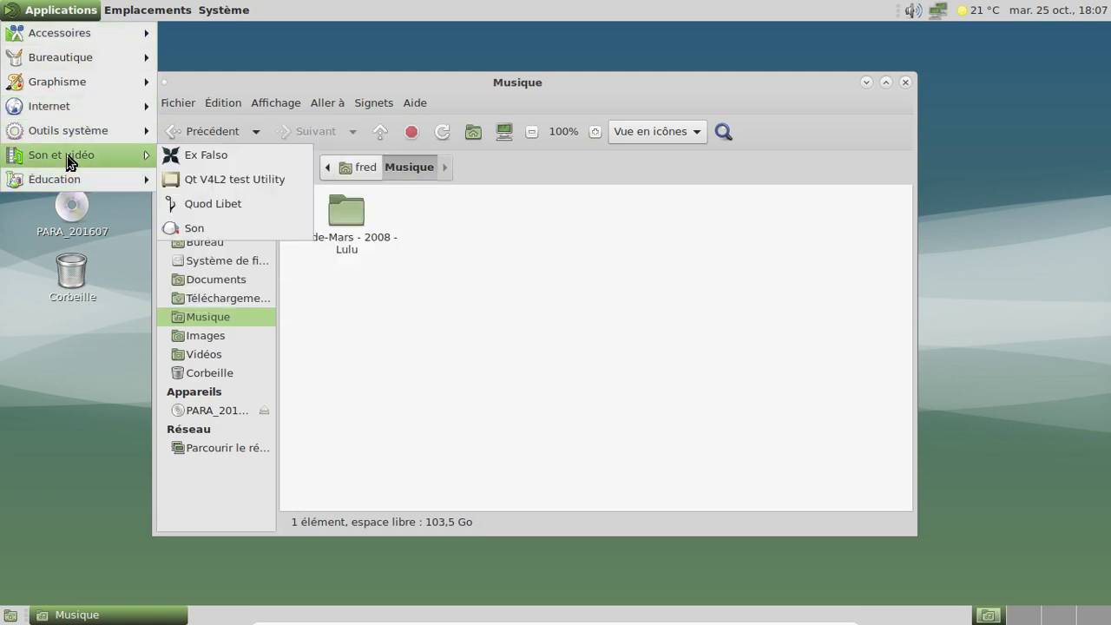
pyautogui.moveTo(144, 163)
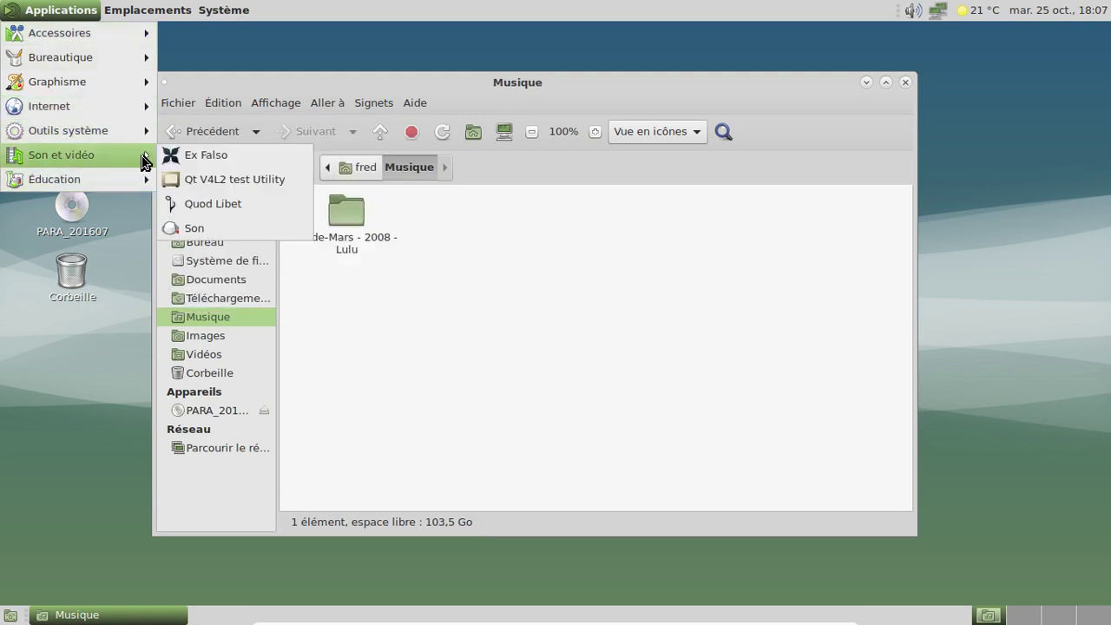
pyautogui.click(201, 209)
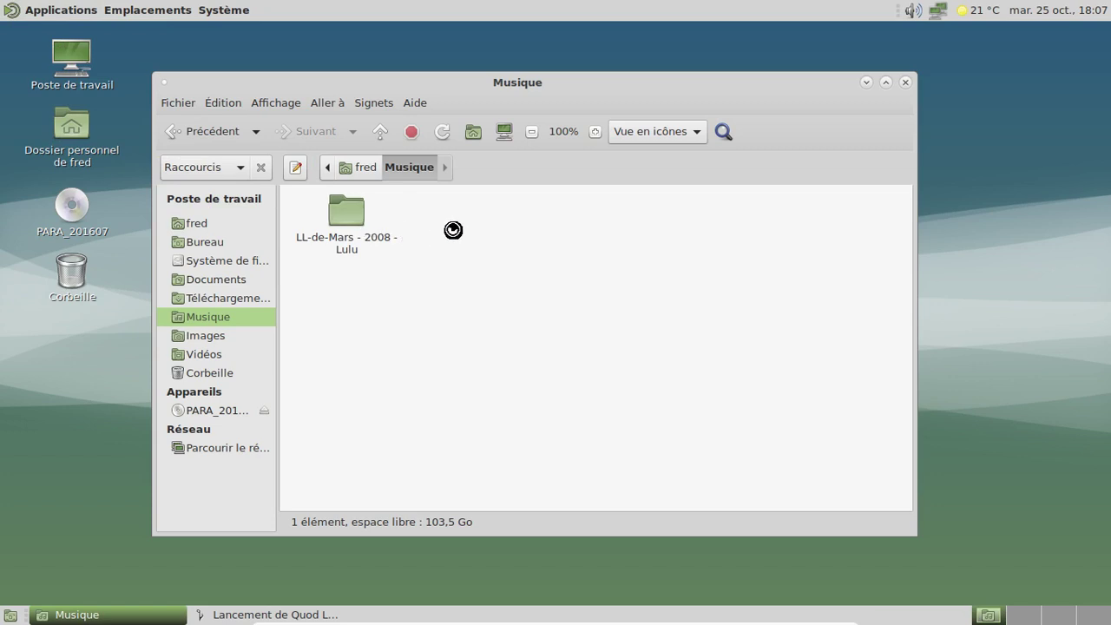
pyautogui.click(911, 81)
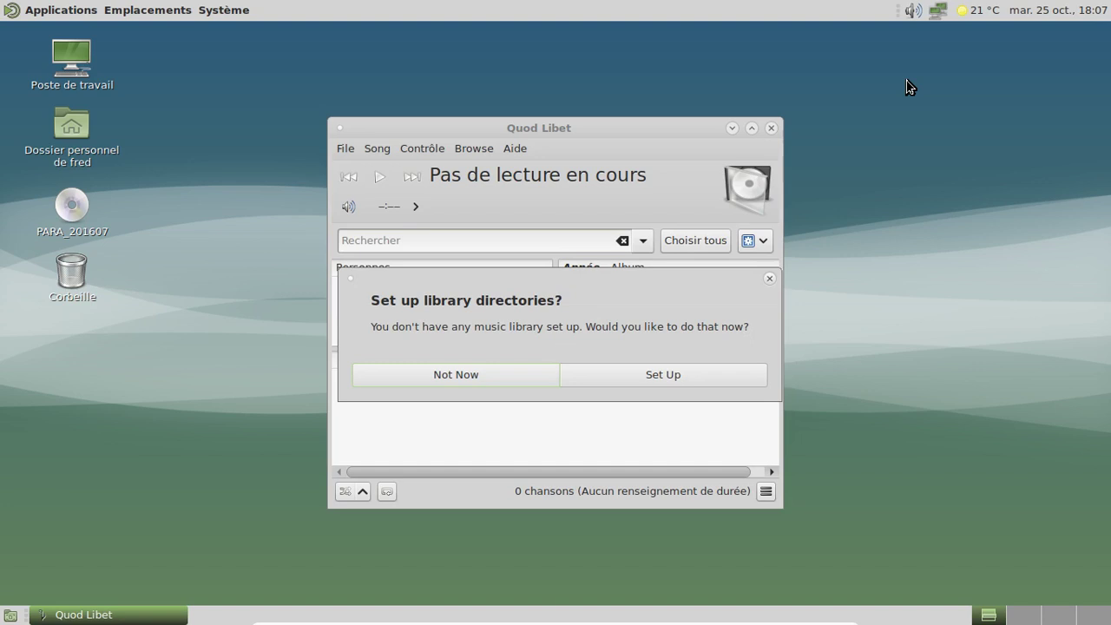
# Set up the music library with the Musique folder as a directory to scan and close the preferences.
pyautogui.click(683, 375)
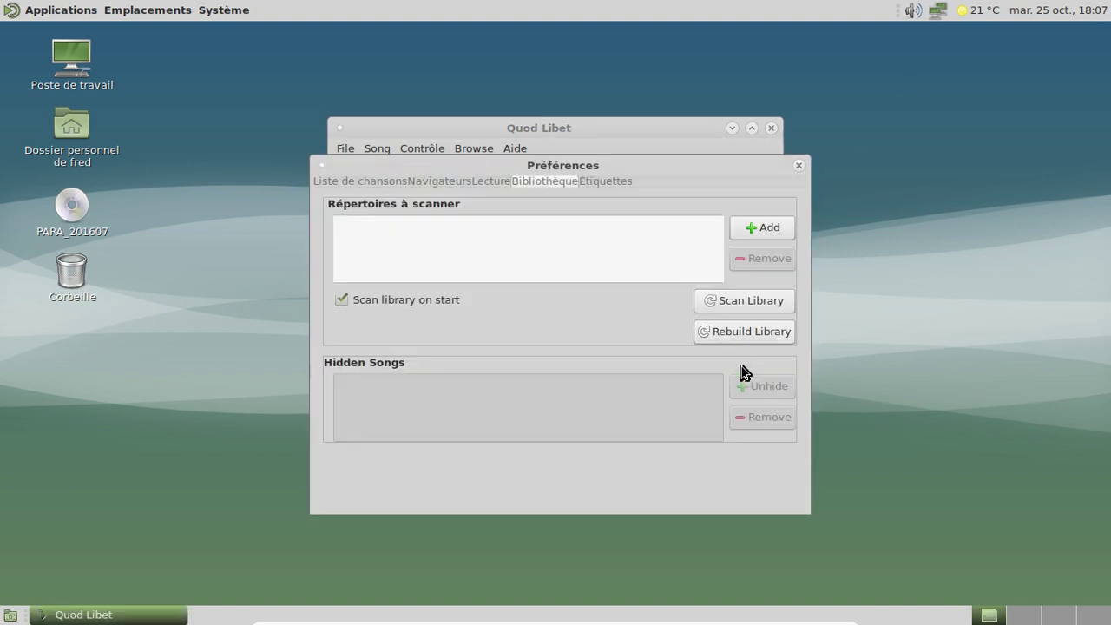
pyautogui.click(753, 228)
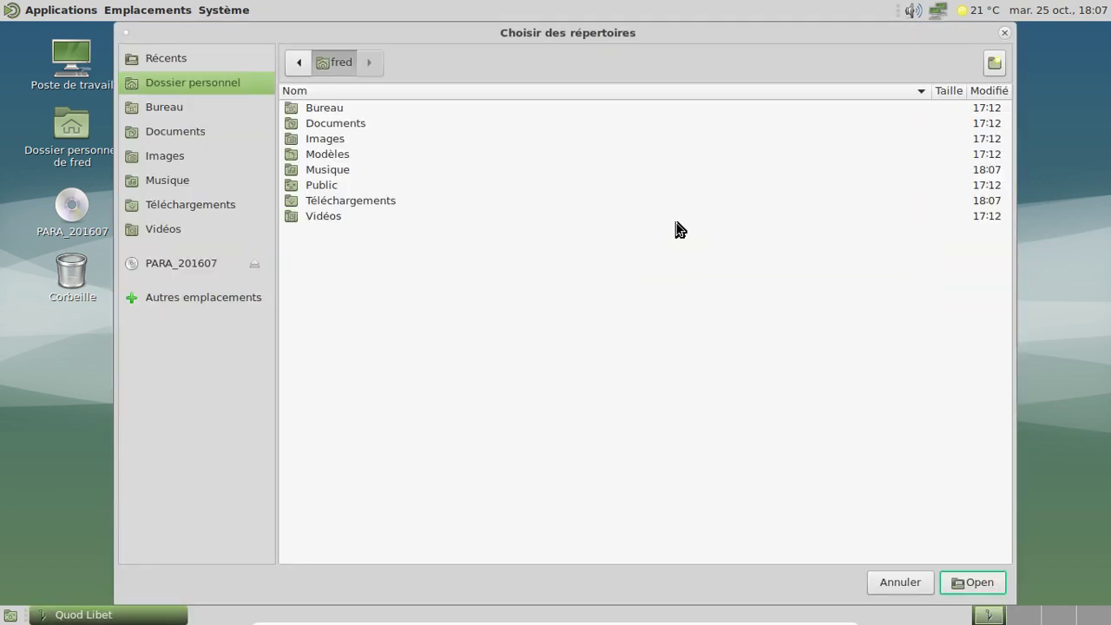
pyautogui.click(349, 172)
pyautogui.click(971, 585)
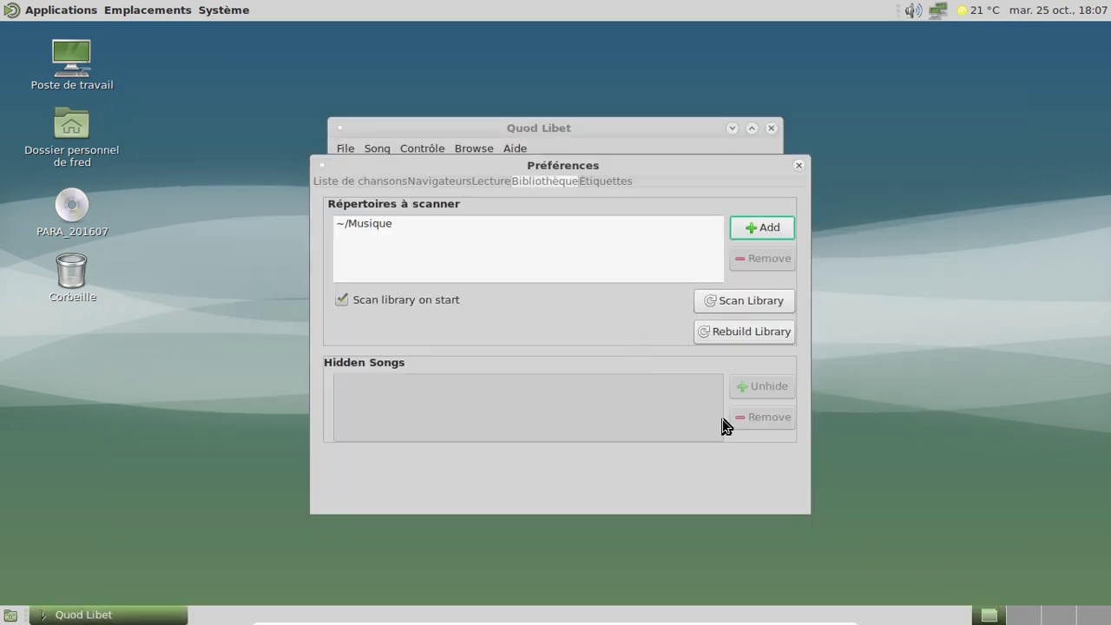
pyautogui.click(795, 166)
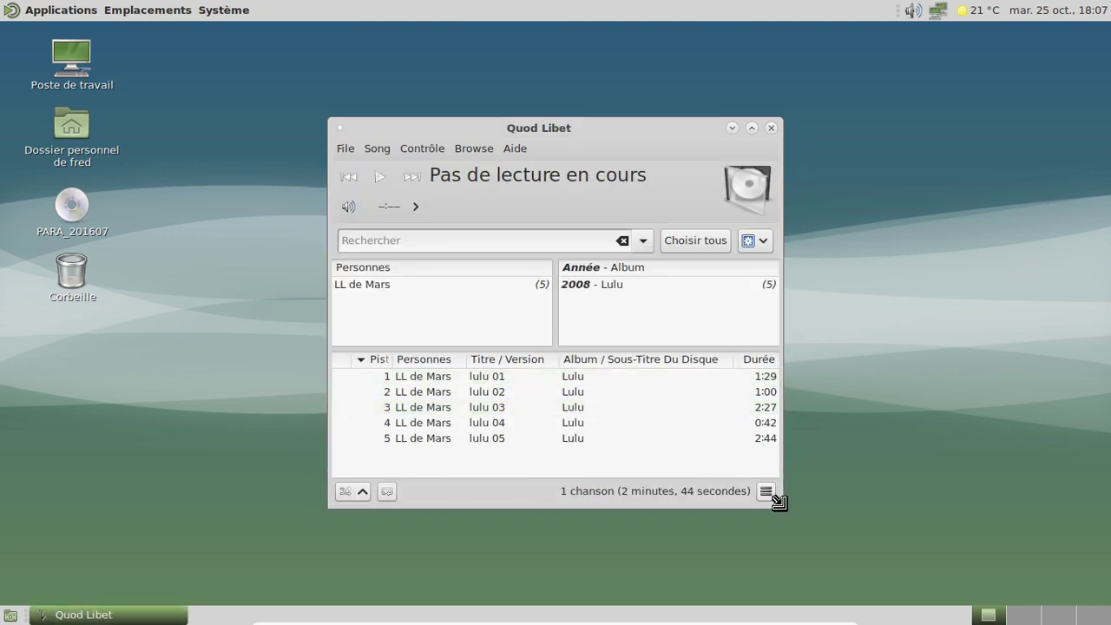
# Enlarge and reposition the Quod Libet window, and play the track "lulu 01".
pyautogui.moveTo(778, 502); pyautogui.dragTo(1091, 540)
pyautogui.moveTo(592, 126); pyautogui.dragTo(380, 73)
pyautogui.click(217, 335)
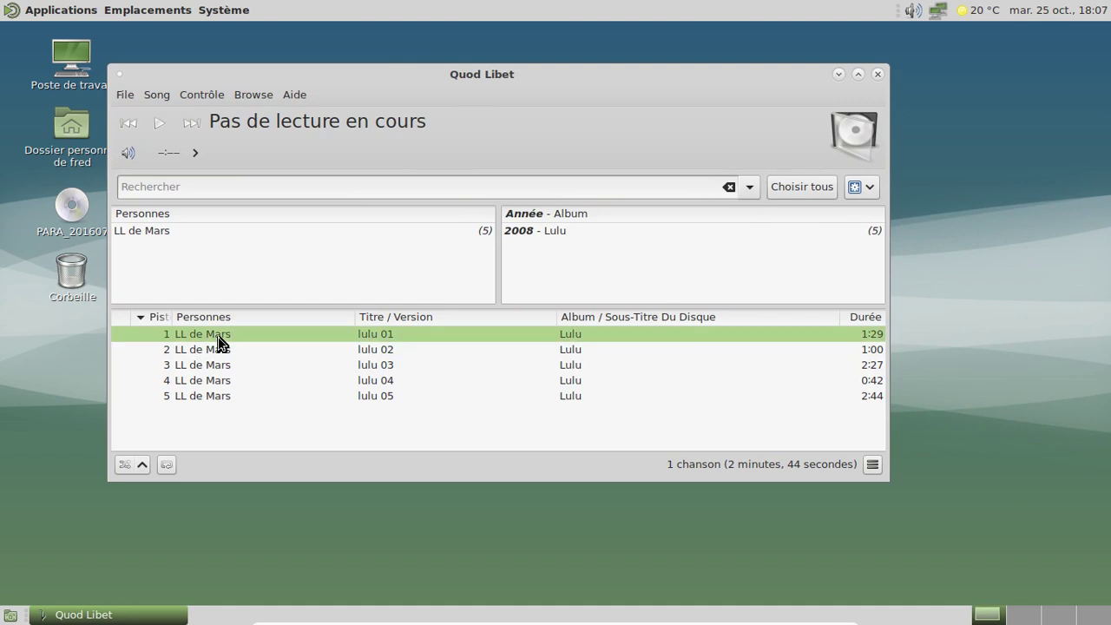
pyautogui.doubleClick(218, 336)
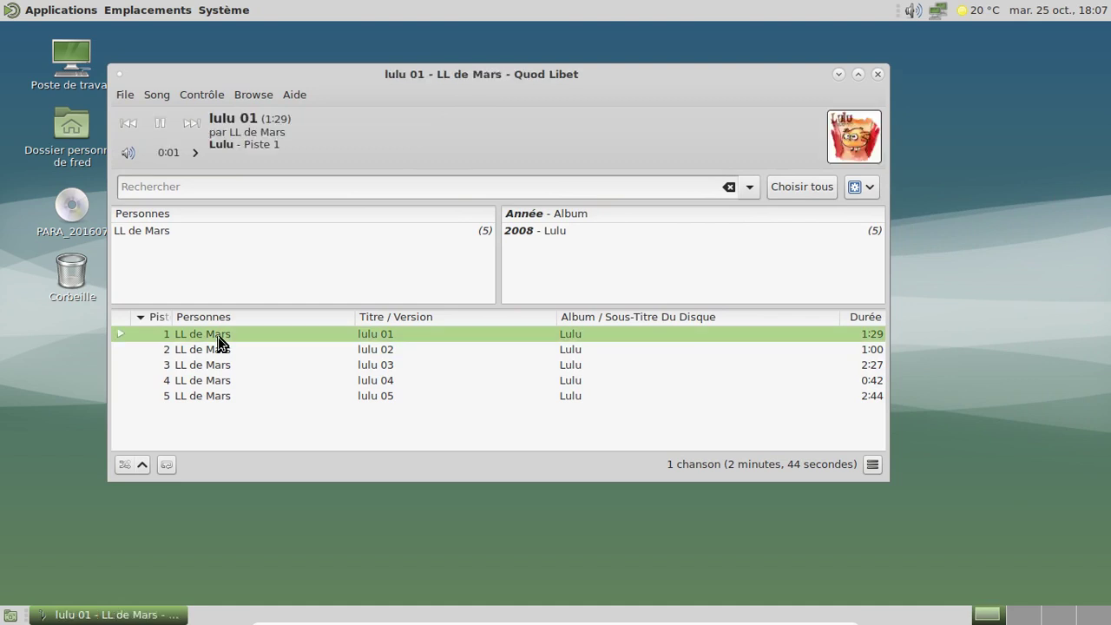
# Skip playback forward to the track "lulu 03" and close Quod Libet.
pyautogui.click(191, 124)
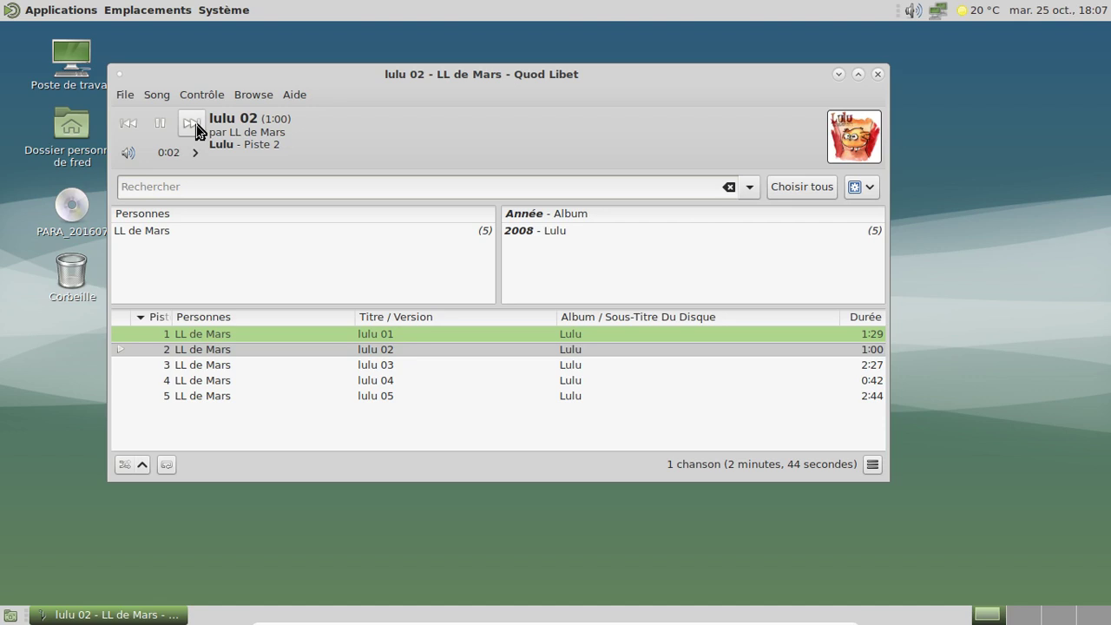
pyautogui.click(193, 125)
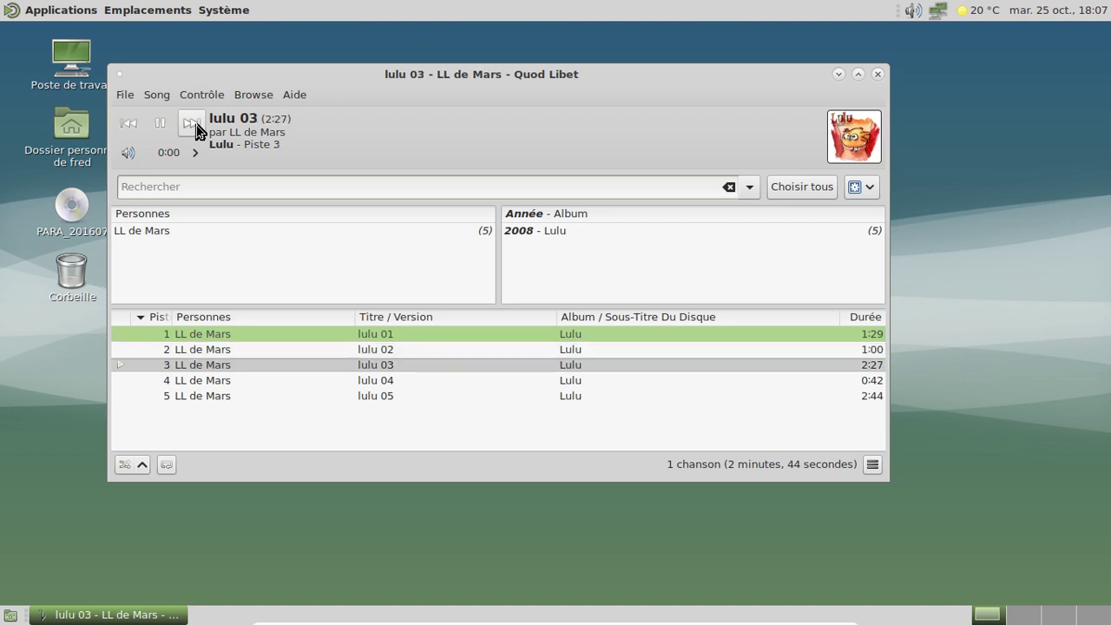
pyautogui.click(877, 74)
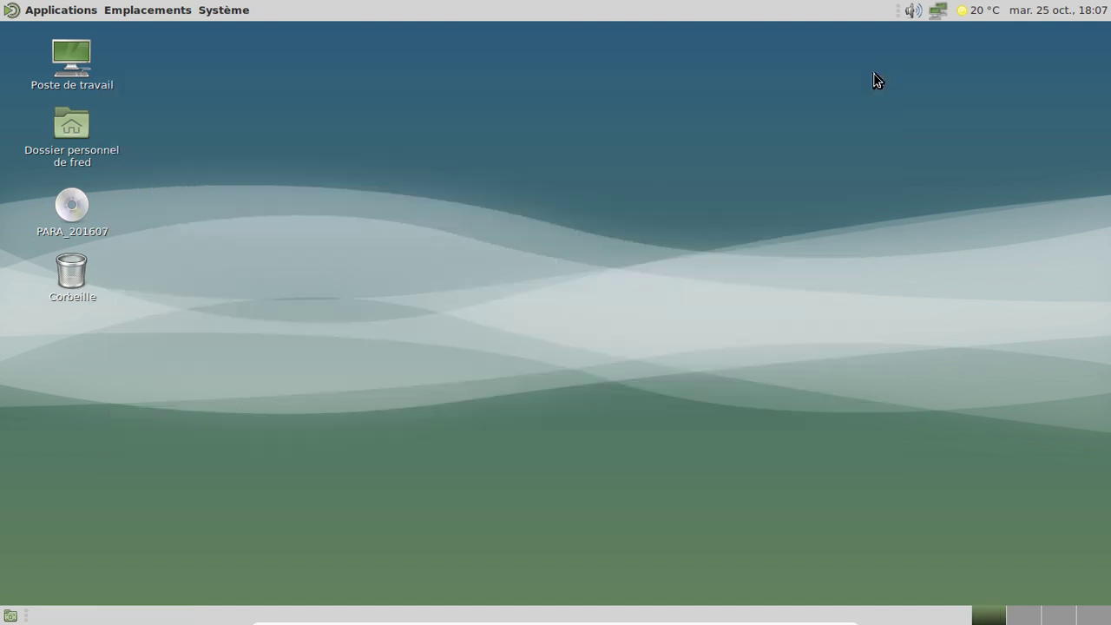
# Launch the Iceweasel browser and go to the parabola.nu website.
pyautogui.click(185, 8)
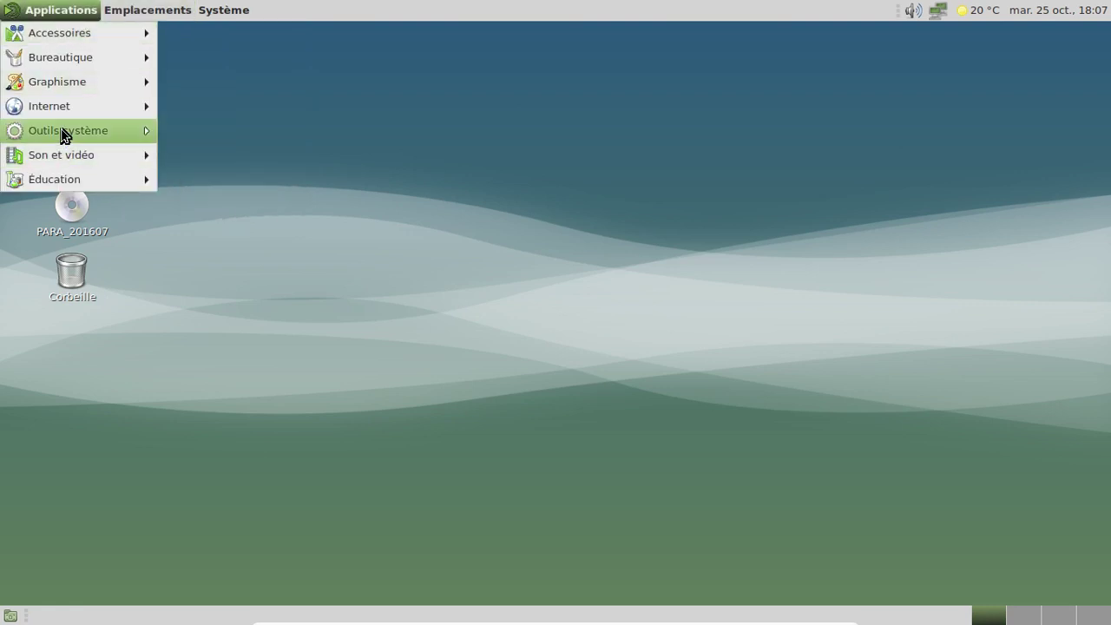
pyautogui.moveTo(63, 134)
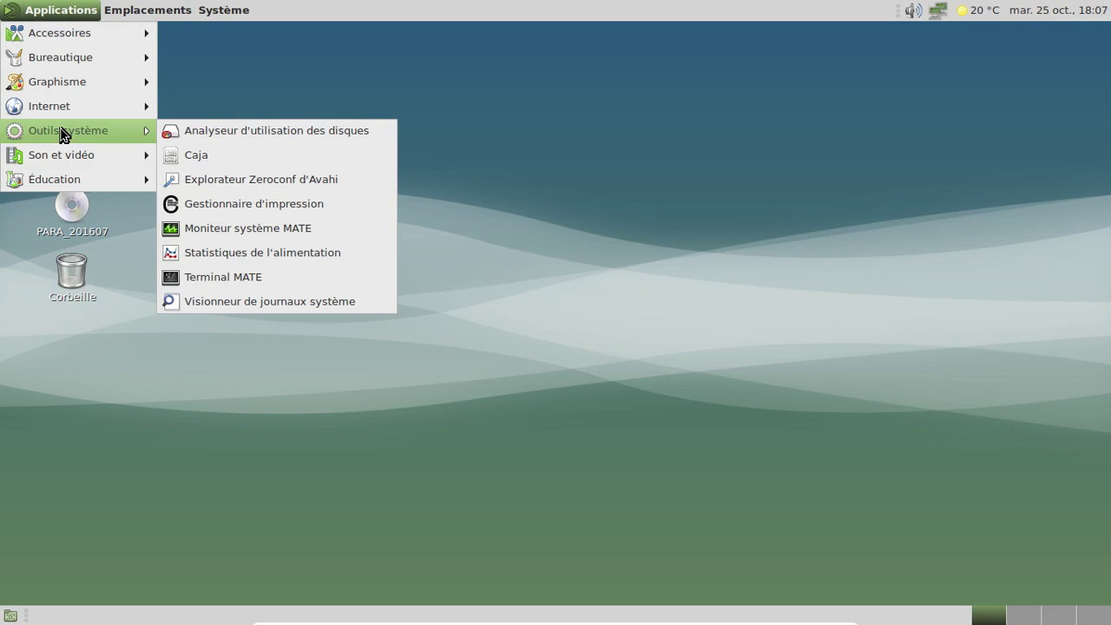
pyautogui.moveTo(72, 106)
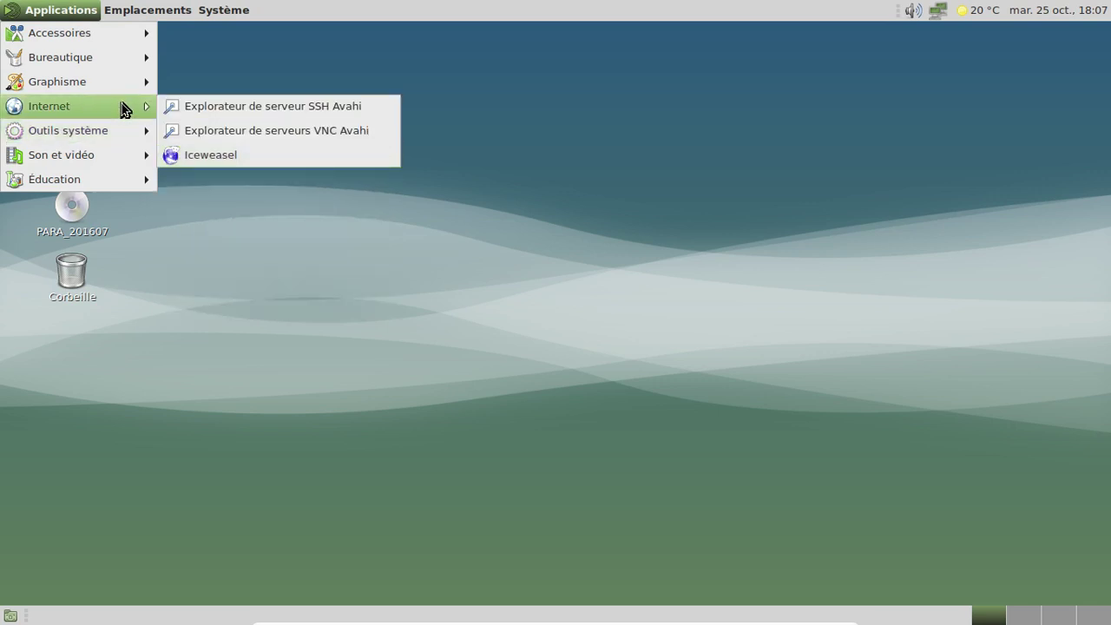
pyautogui.click(232, 158)
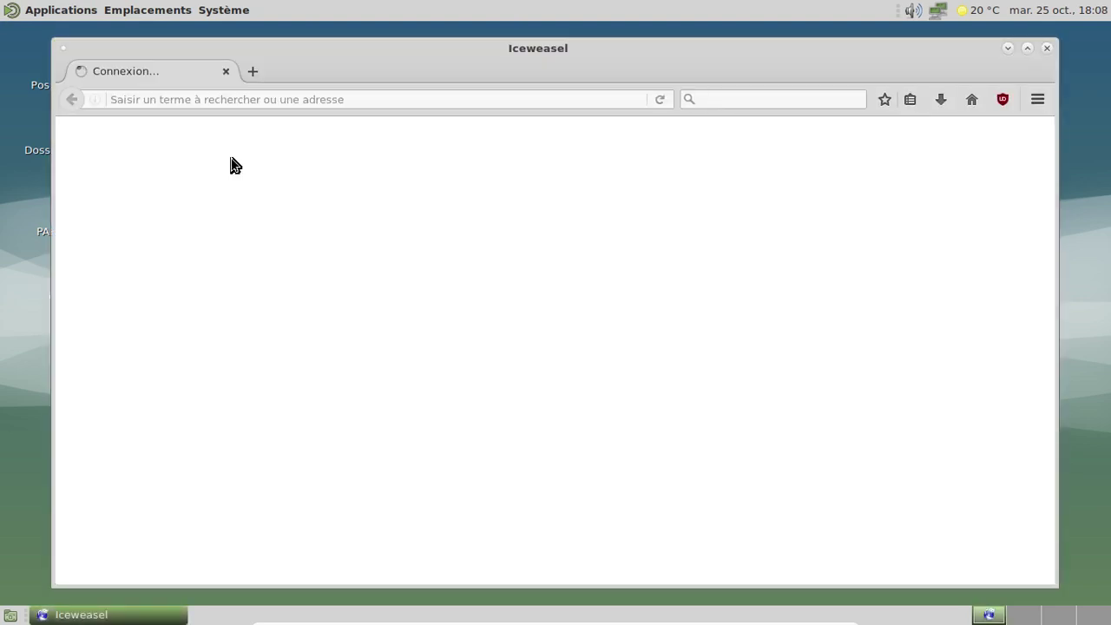
pyautogui.click(167, 100)
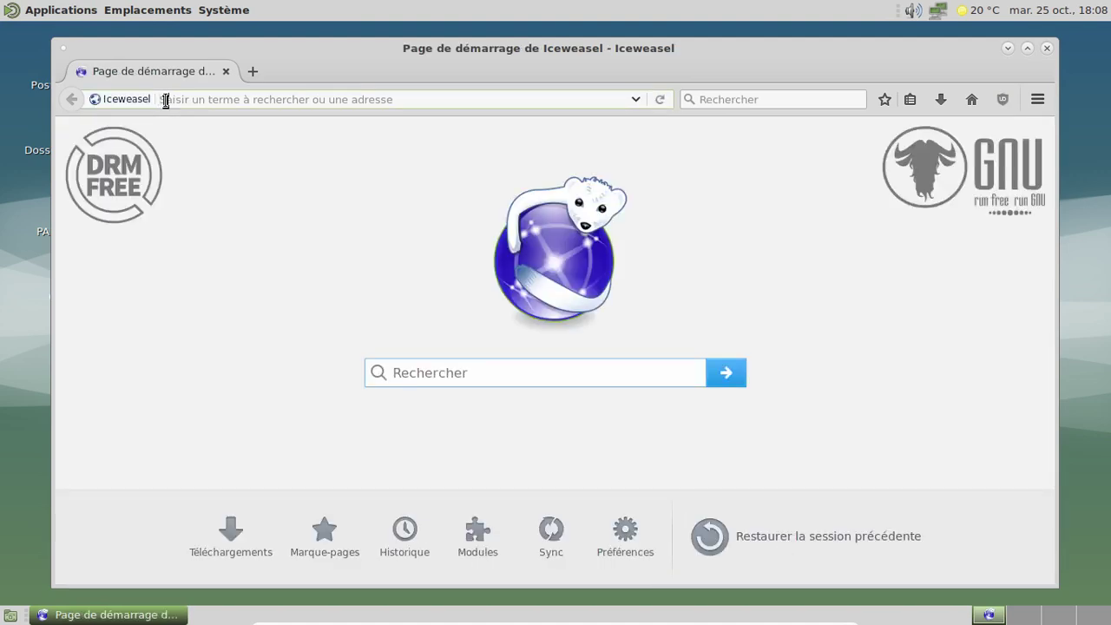
pyautogui.write('parabol')
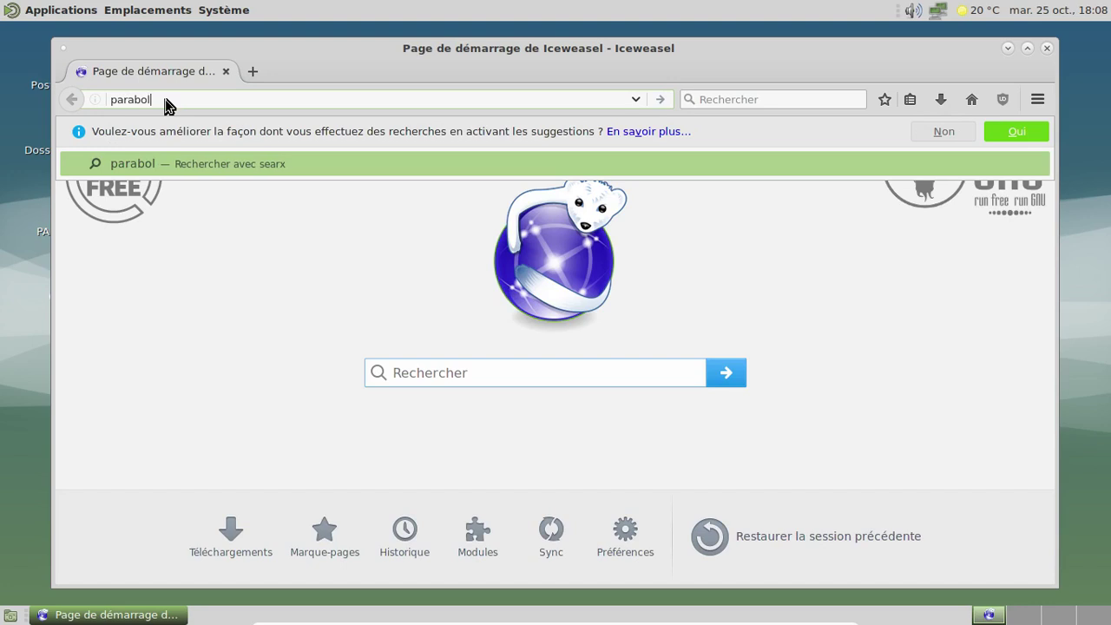
pyautogui.write('a.nu')
pyautogui.press('Return')
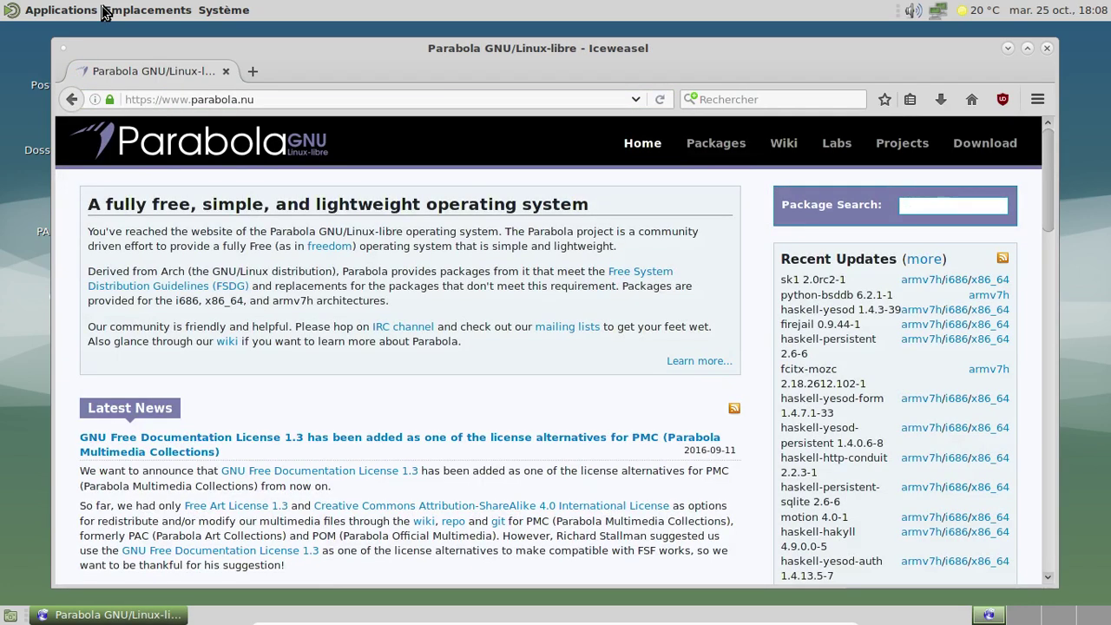
# Open the Parabola site's Download page, dismiss the reading mode notice, and find the MATE desktop ISO section.
pyautogui.click(966, 150)
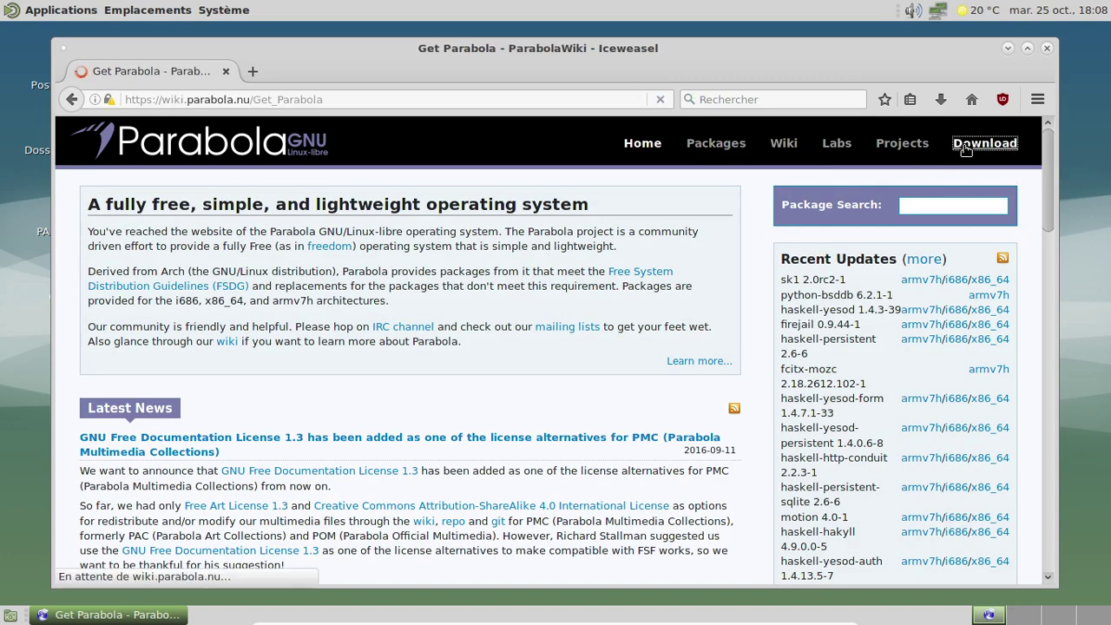
pyautogui.scroll(-3, 743, 310)
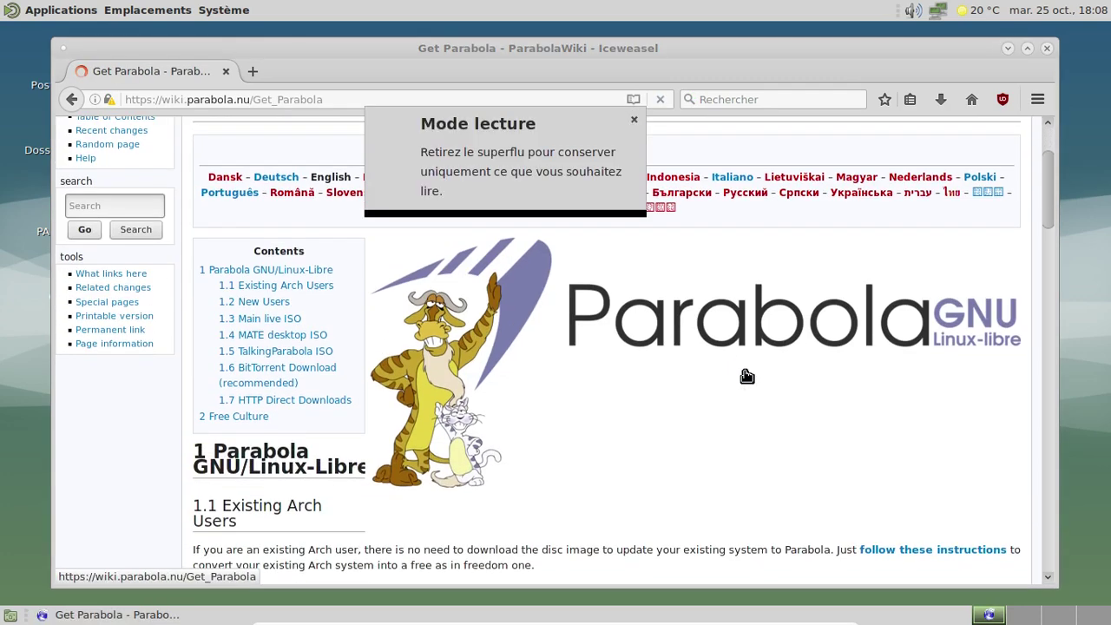
pyautogui.click(634, 130)
pyautogui.scroll(-14, 686, 346)
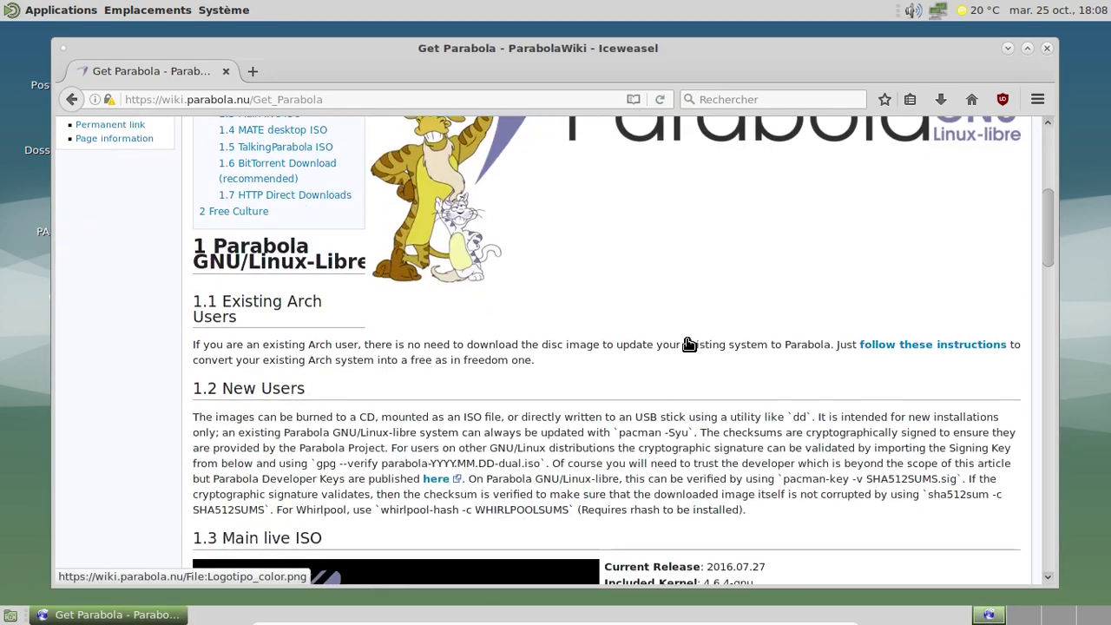
pyautogui.scroll(-7, 686, 345)
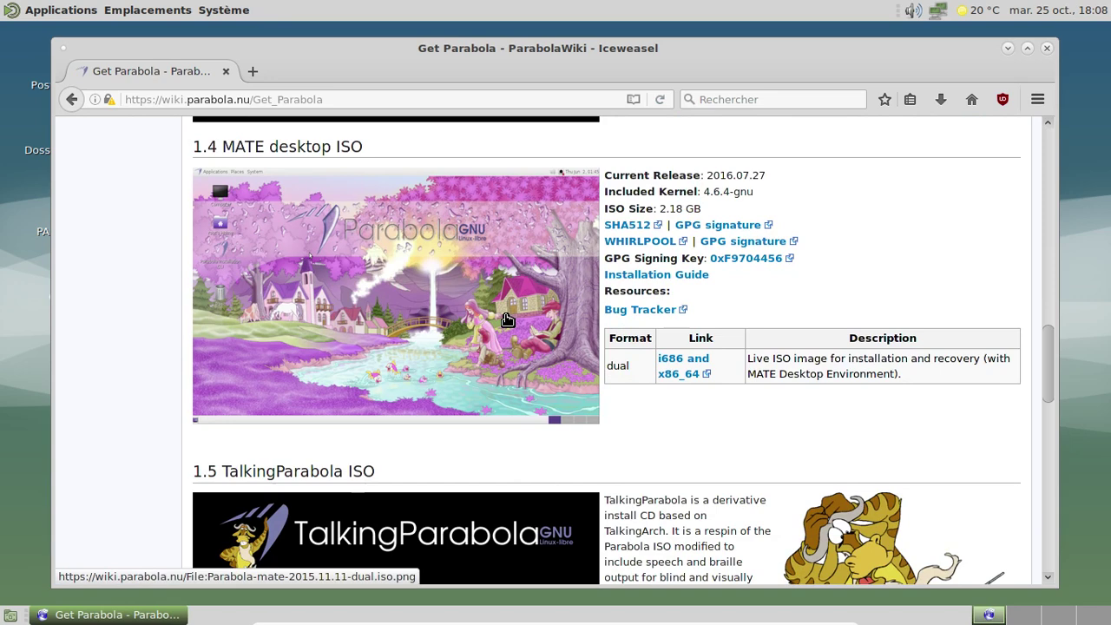
# View the full page of the MATE desktop ISO screenshot and close Iceweasel.
pyautogui.click(508, 321)
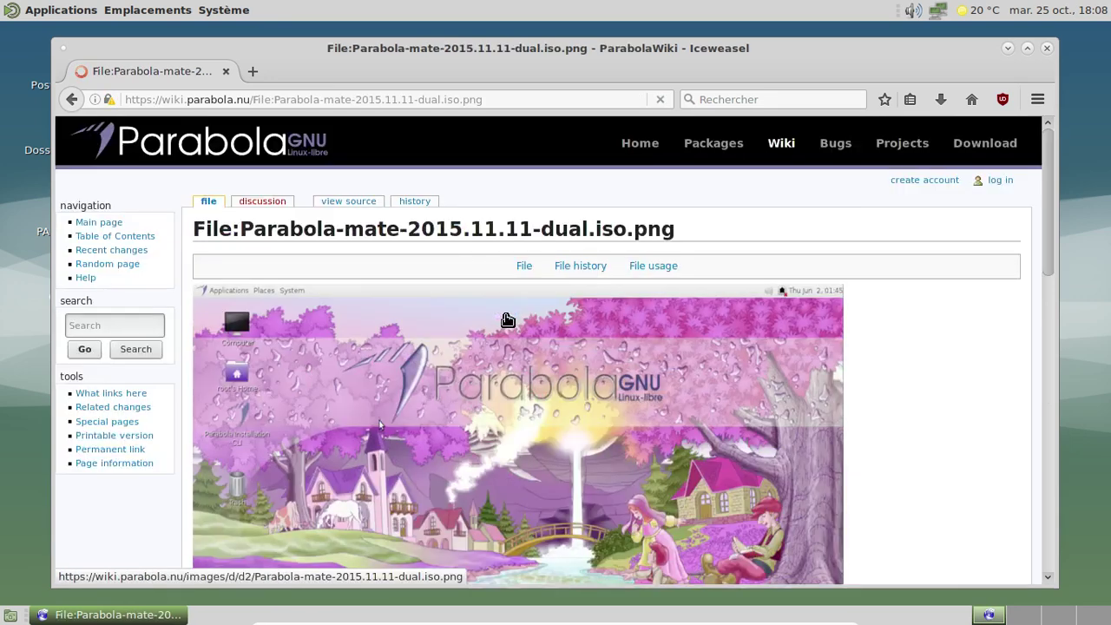
pyautogui.scroll(-3, 948, 337)
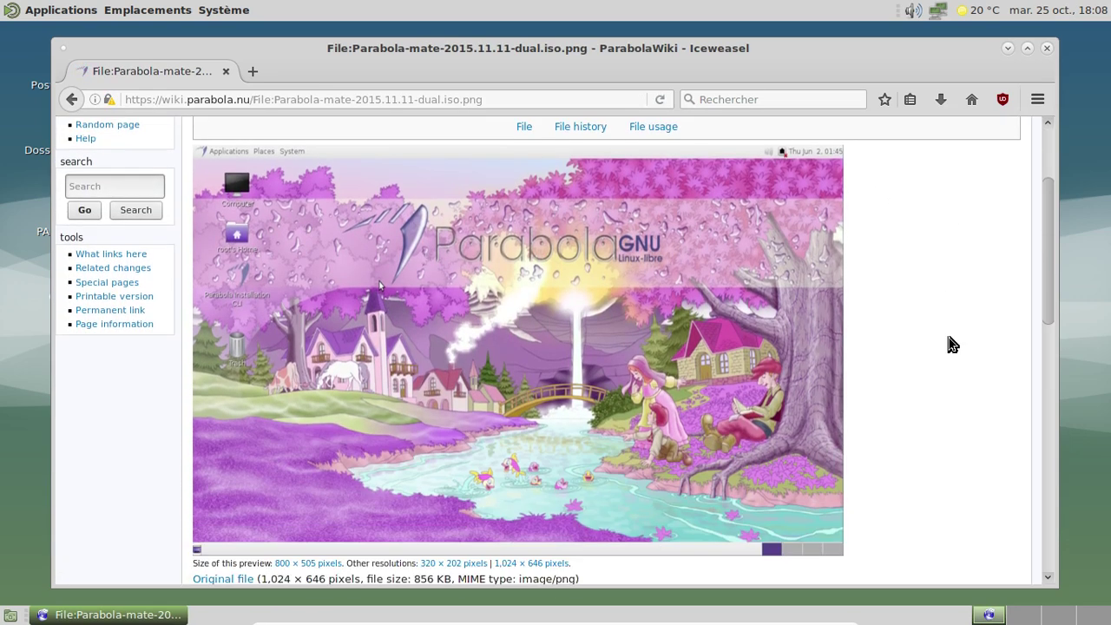
pyautogui.scroll(3, 948, 344)
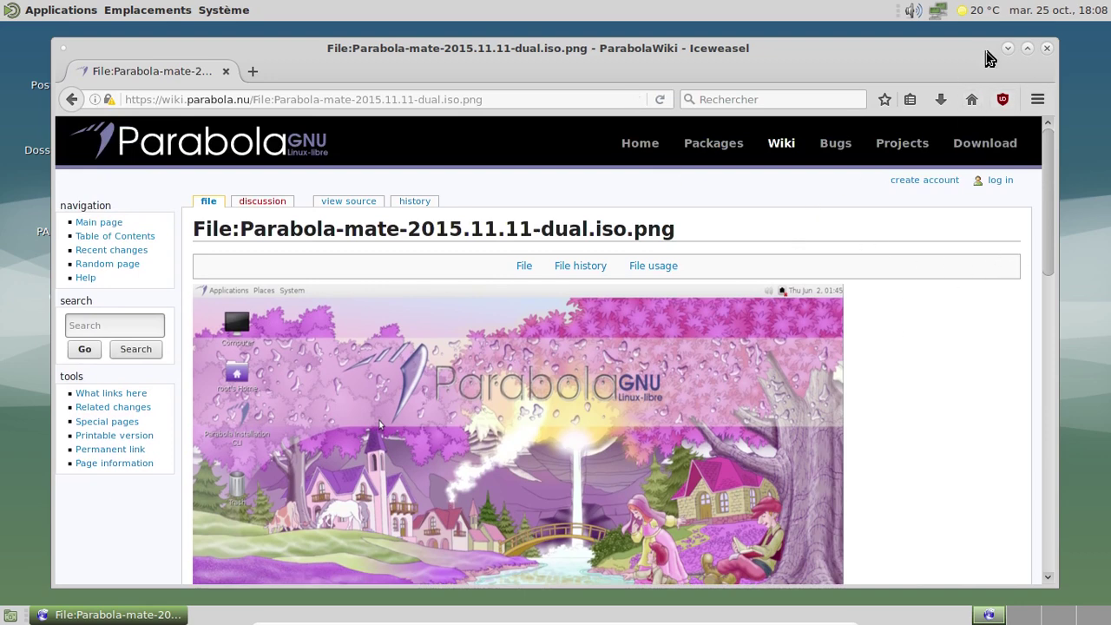
pyautogui.click(1048, 54)
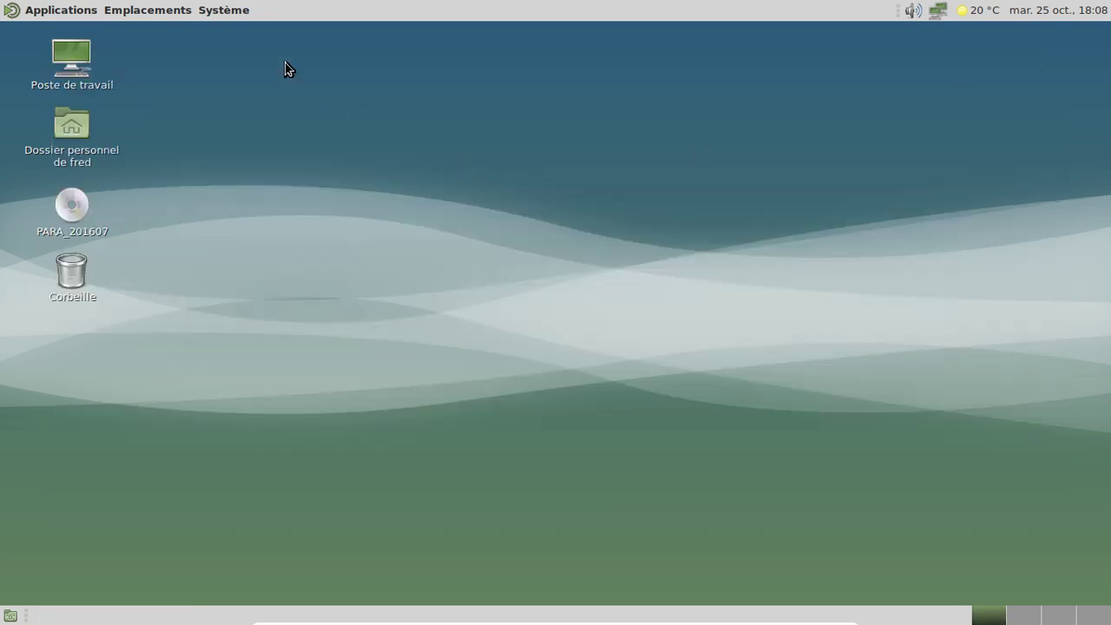
# Shut down the Parabola system from the MATE desktop and confirm the shutdown.
pyautogui.click(242, 10)
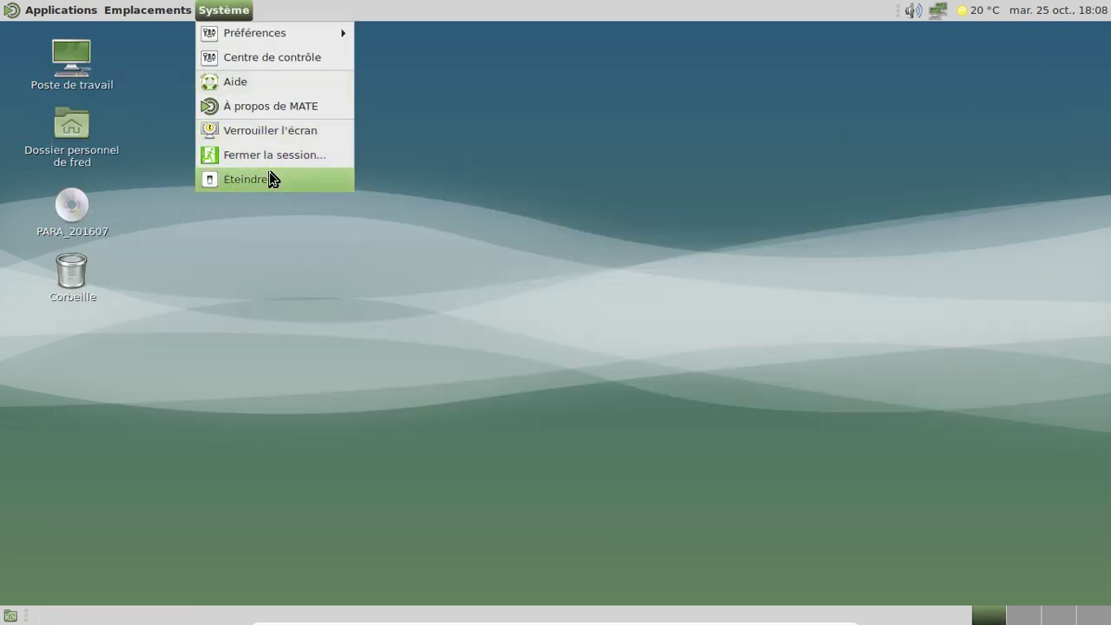
pyautogui.click(308, 179)
pyautogui.click(739, 386)
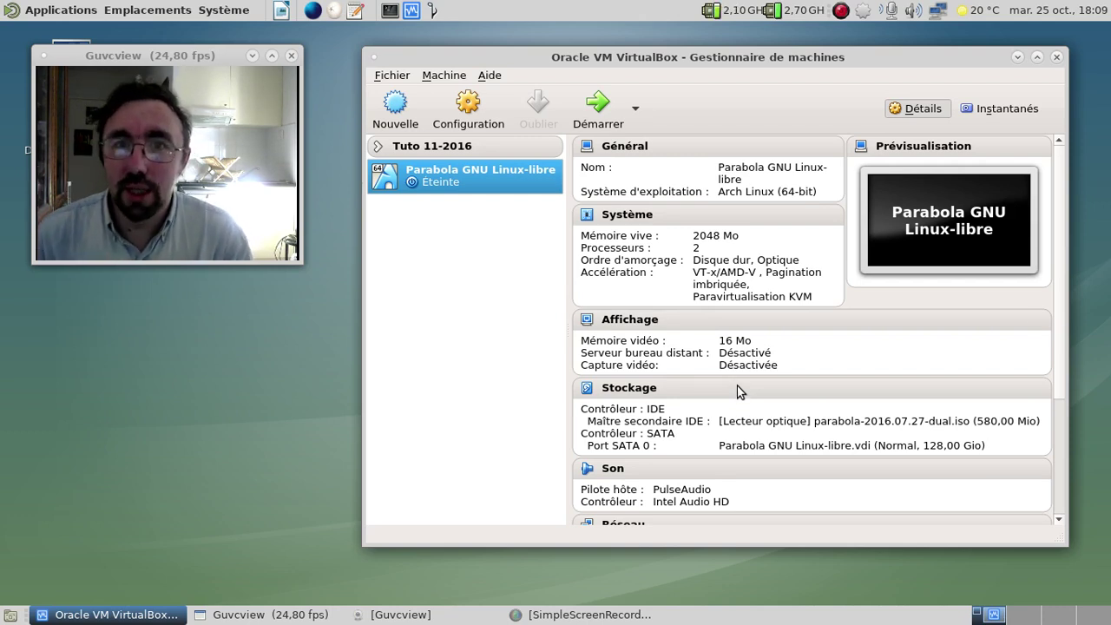
pyautogui.rightClick(838, 15)
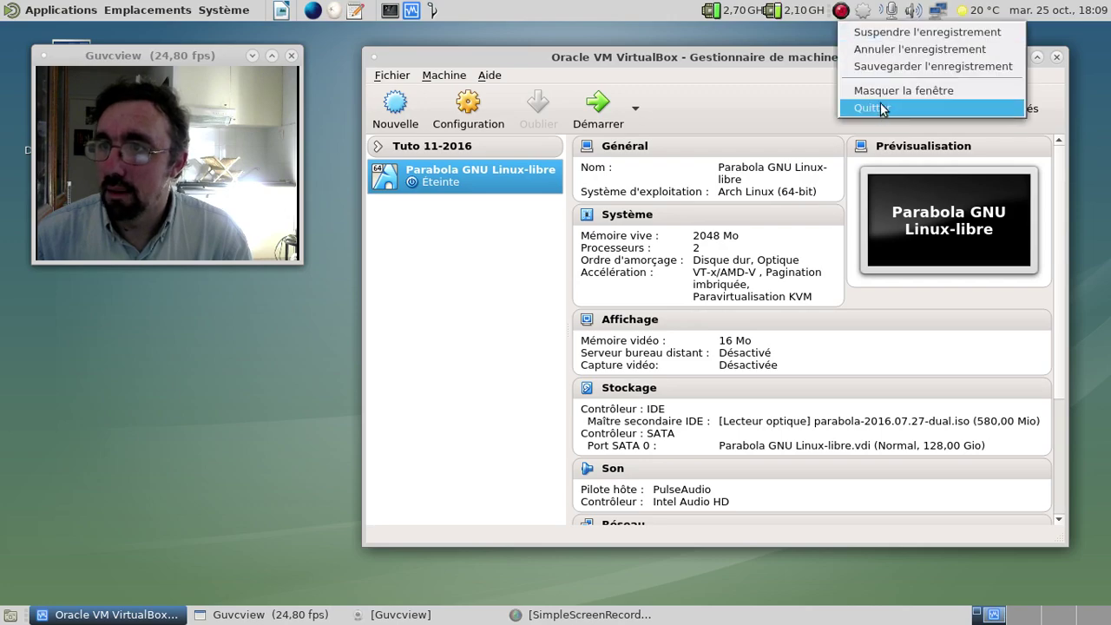